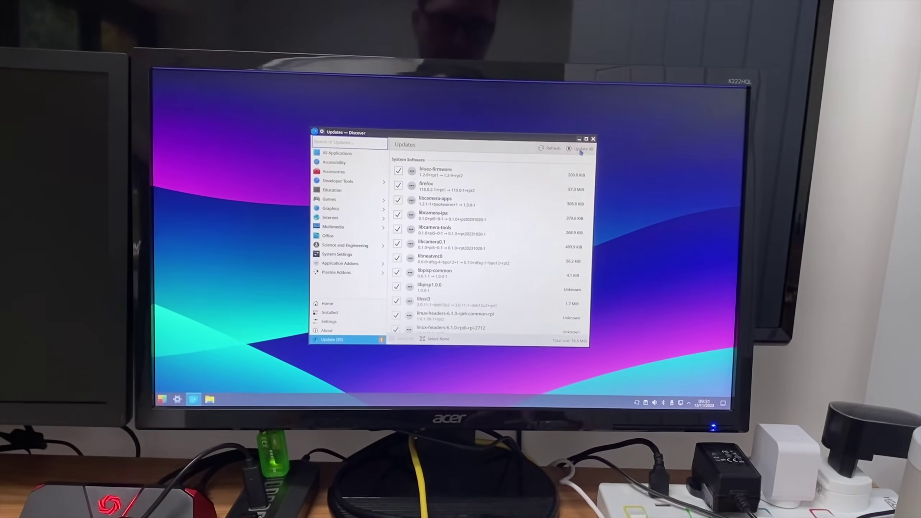
Step: Install all 35 pending system updates with Discover's Update All
{"action": "left_click", "coordinate": [581, 150]}
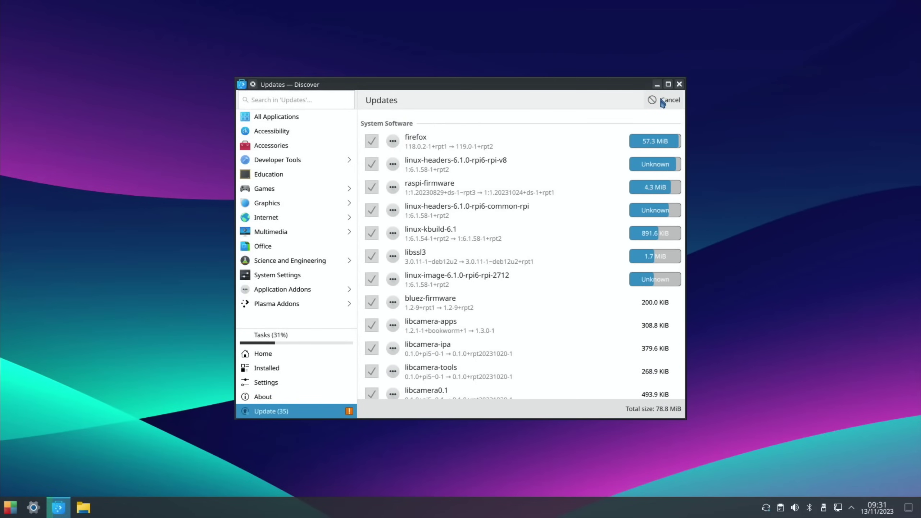
{"action": "key", "text": "super"}
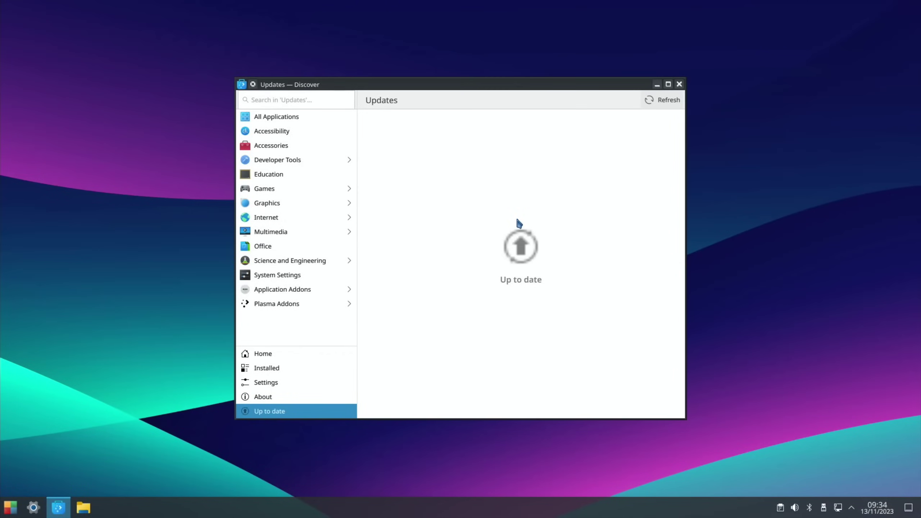
Step: Close Discover, launch Chromium, search 'pi apps' and open the Botspot/pi-apps GitHub page
{"action": "left_click", "coordinate": [679, 84]}
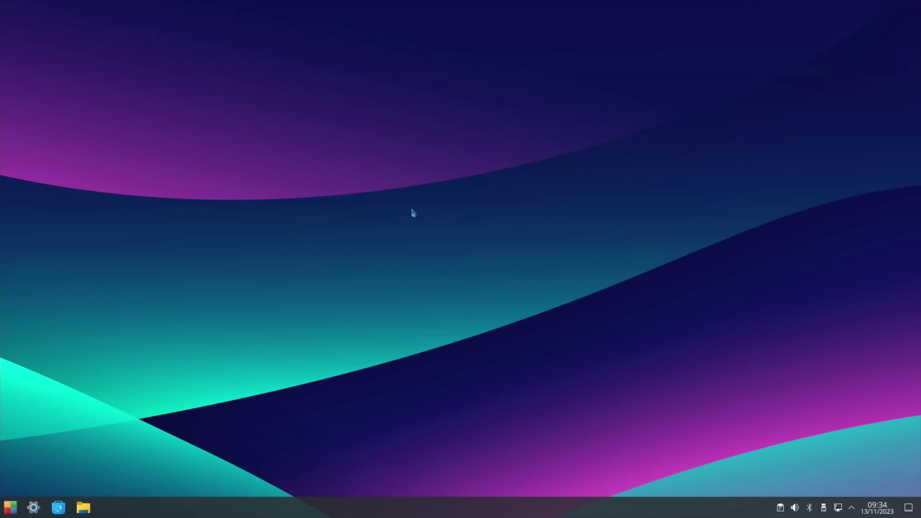
{"action": "key", "text": "super"}
{"action": "type", "text": "chr"}
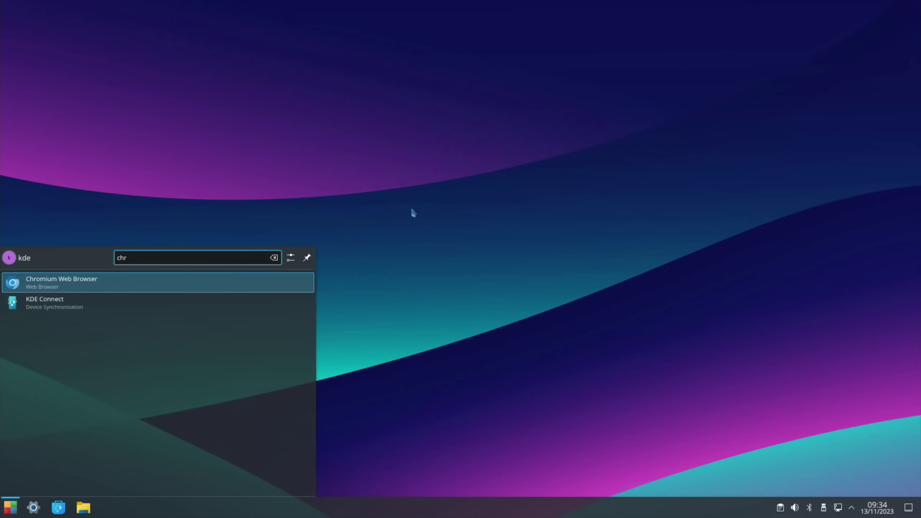
{"action": "key", "text": "Return"}
{"action": "type", "text": "pi "}
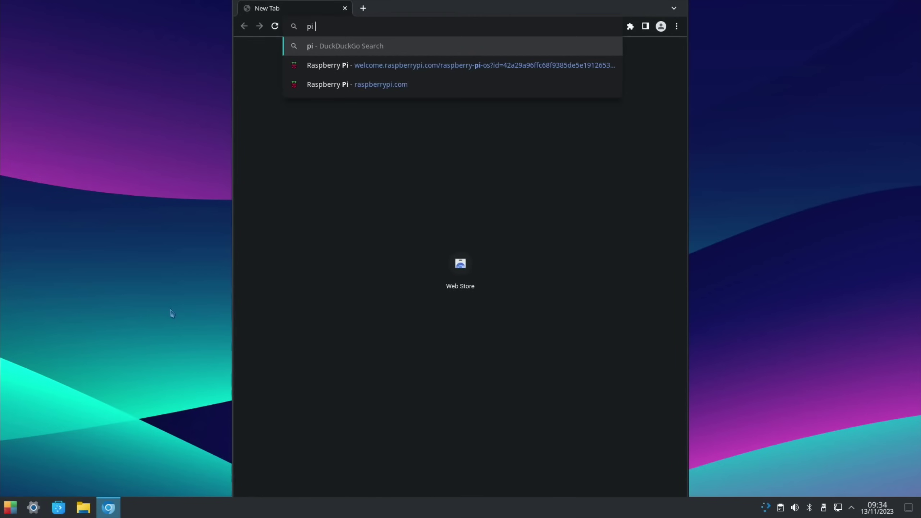
{"action": "type", "text": "apps"}
{"action": "key", "text": "Return"}
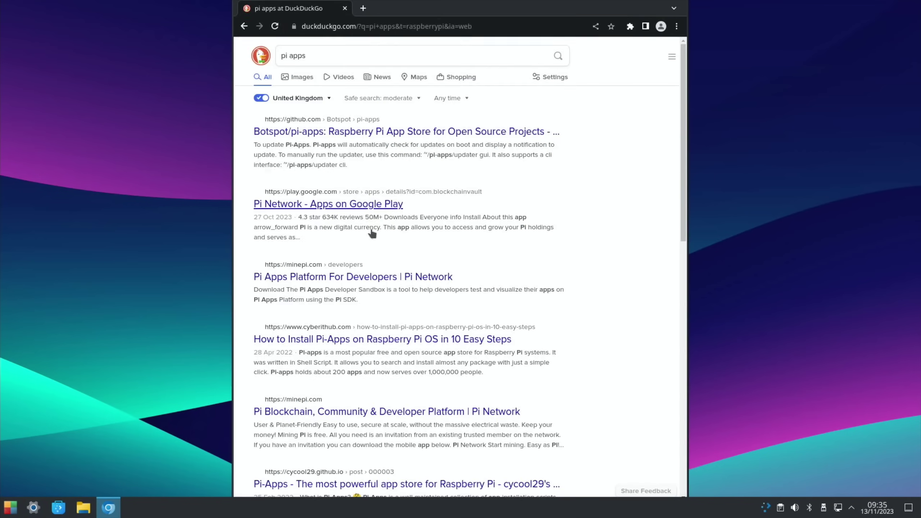
{"action": "left_click", "coordinate": [344, 134]}
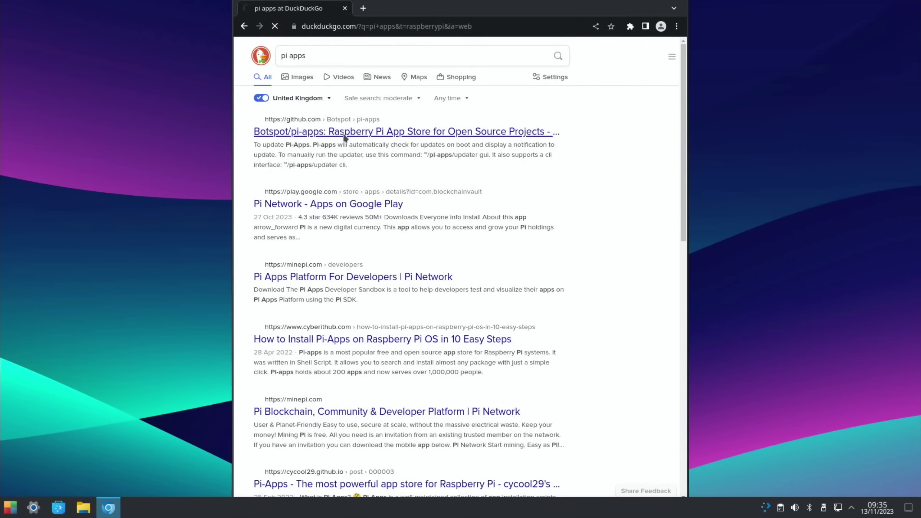
Step: Copy the Pi-Apps wget install command and pin Chromium to the taskbar
{"action": "scroll", "coordinate": [374, 246], "scroll_direction": "down", "scroll_amount": 10}
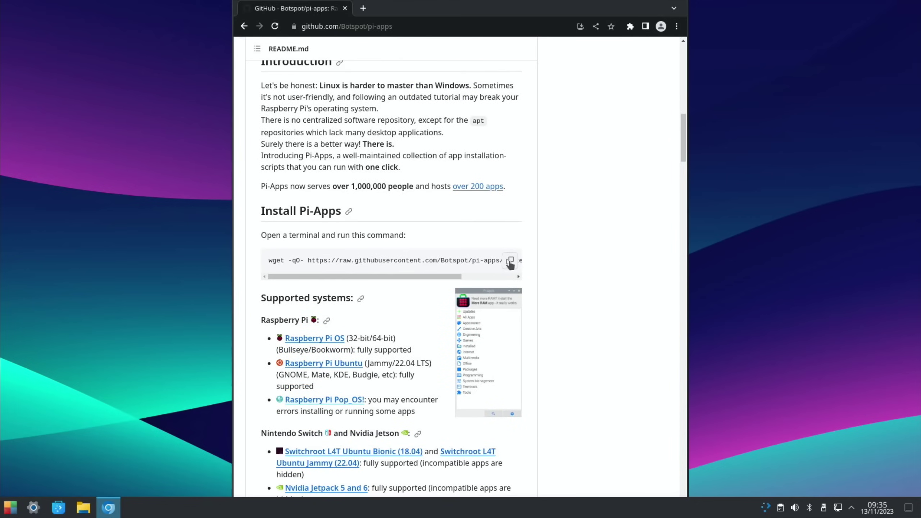
{"action": "left_click", "coordinate": [510, 261]}
{"action": "right_click", "coordinate": [109, 508]}
{"action": "left_click", "coordinate": [115, 461]}
Step: Launch LXTerminal from a launcher search for 'lx'
{"action": "key", "text": "super"}
{"action": "type", "text": "lx"}
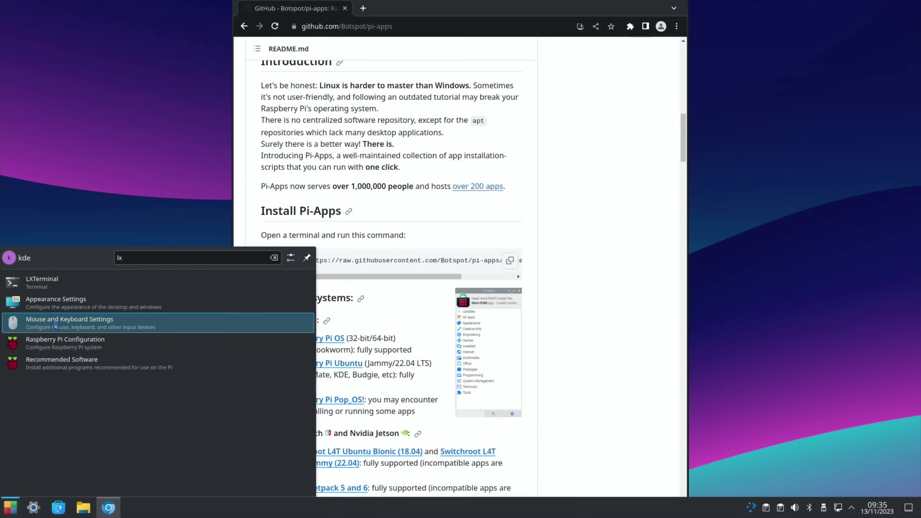
{"action": "left_click", "coordinate": [44, 287]}
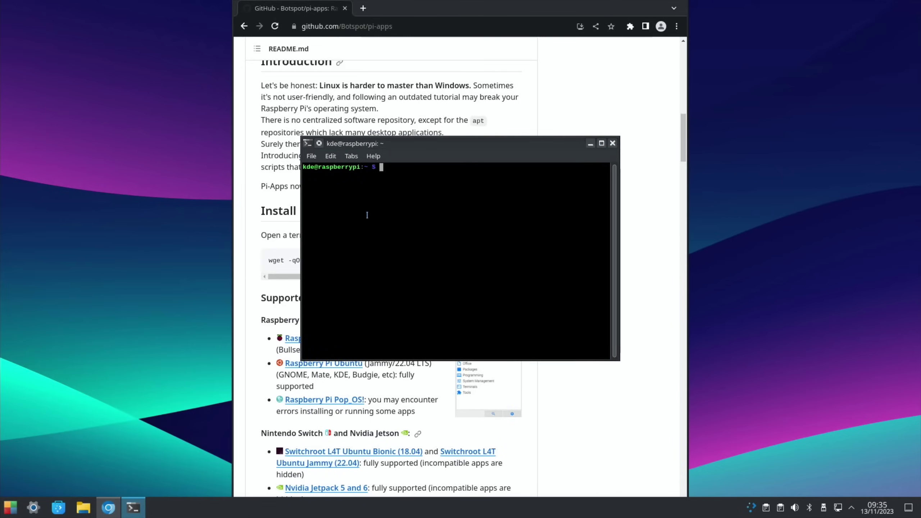
Step: Paste and run the Pi-Apps wget install command, then pin LXTerminal to the taskbar
{"action": "right_click", "coordinate": [377, 200]}
{"action": "left_click", "coordinate": [398, 245]}
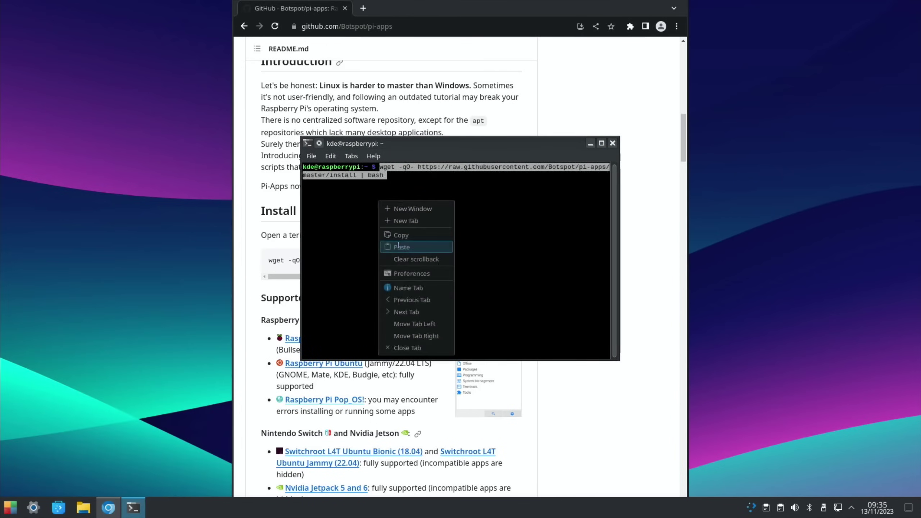
{"action": "key", "text": "Return"}
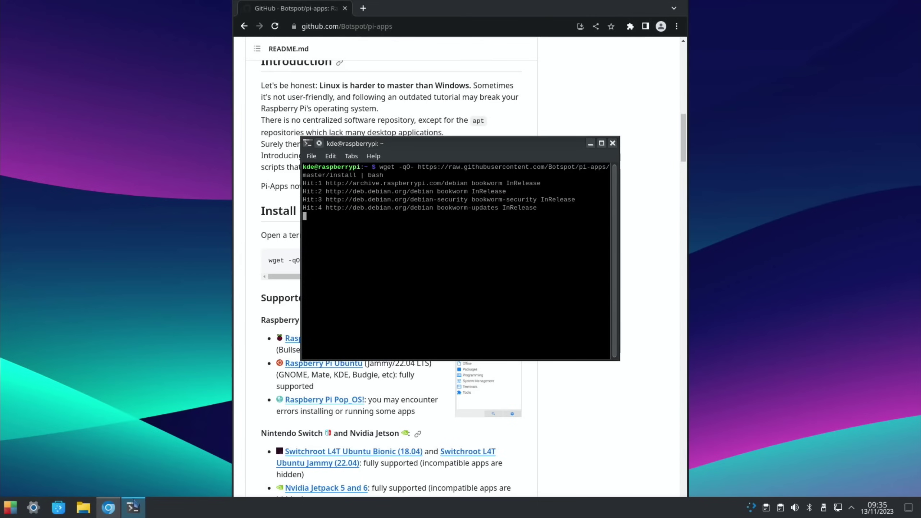
{"action": "right_click", "coordinate": [134, 508]}
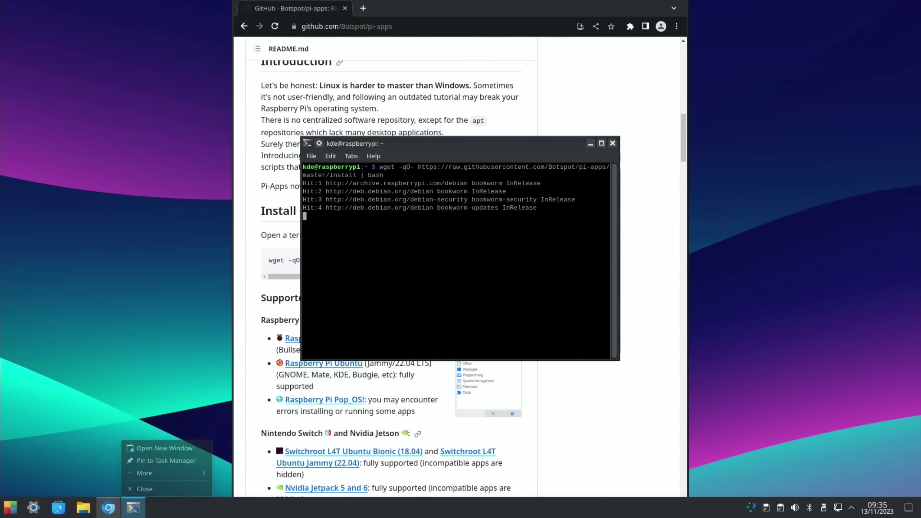
{"action": "left_click", "coordinate": [138, 460]}
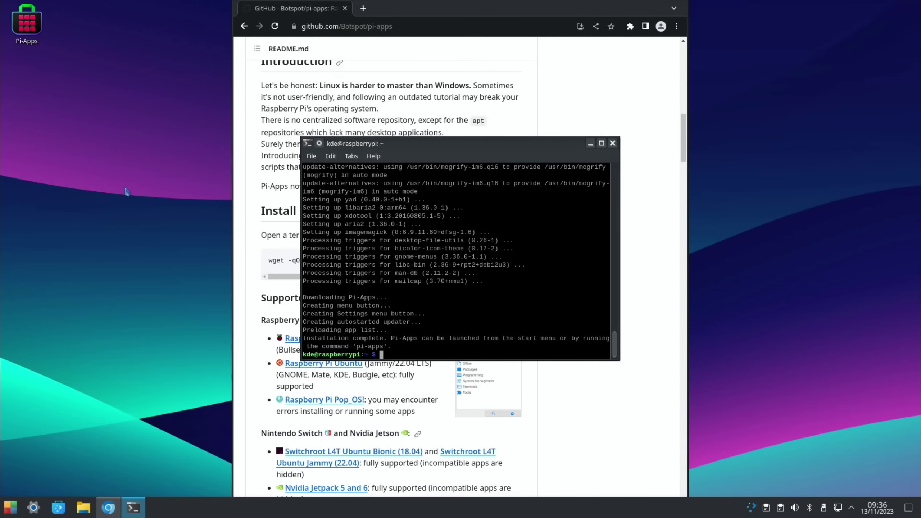
Step: Close the terminal and browser windows and open the keyboard Shortcuts settings
{"action": "left_click", "coordinate": [612, 145]}
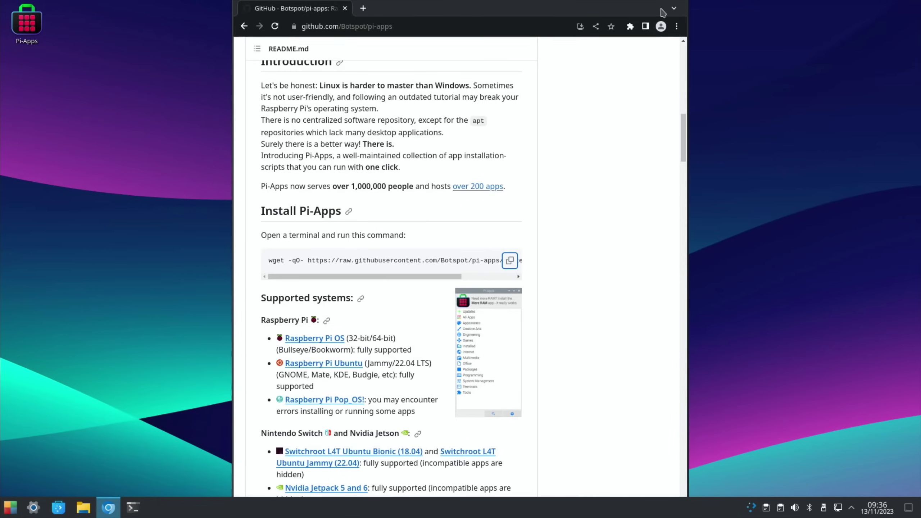
{"action": "left_click_drag", "start_coordinate": [645, 8], "coordinate": [619, 32]}
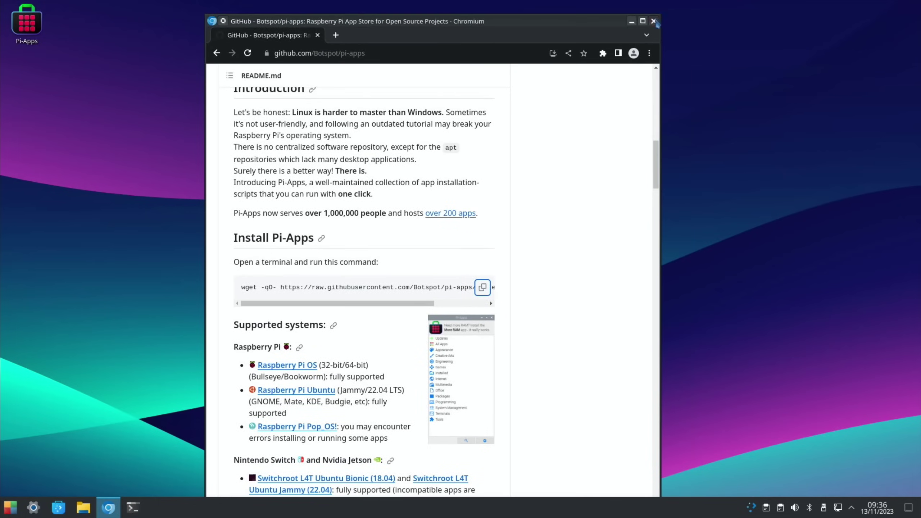
{"action": "left_click", "coordinate": [655, 18]}
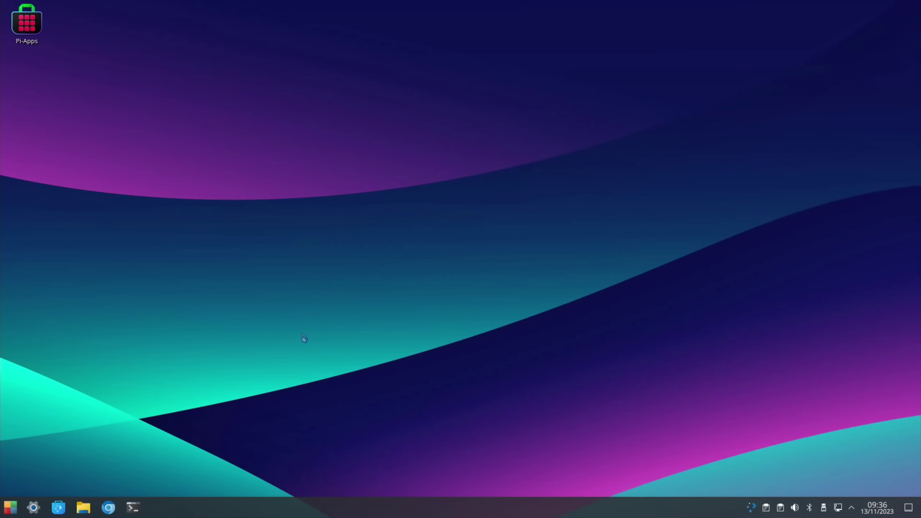
{"action": "key", "text": "super"}
{"action": "type", "text": "shortcut"}
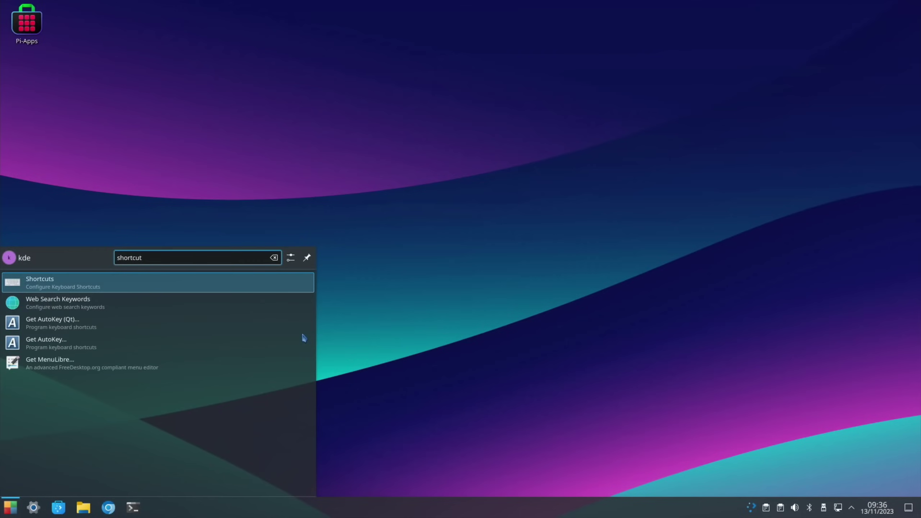
{"action": "left_click", "coordinate": [124, 283]}
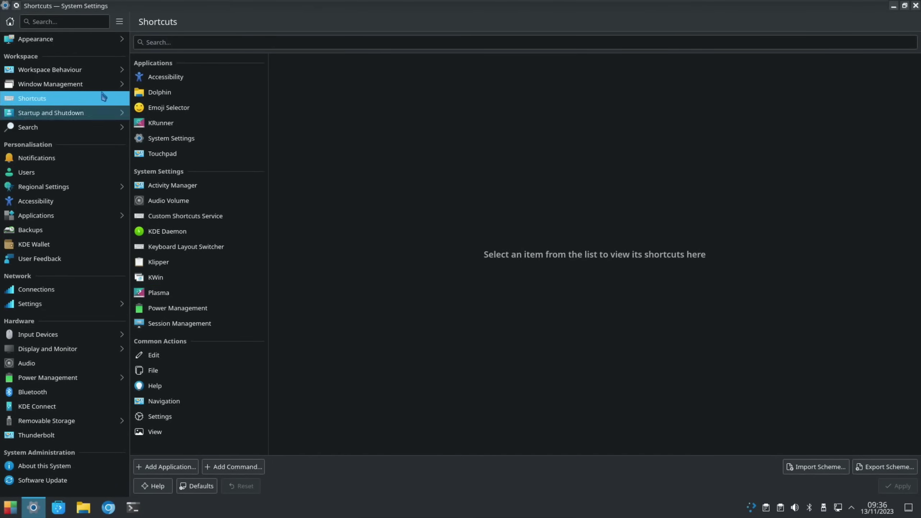
Step: Add LXTerminal to the Custom Shortcuts Service application list
{"action": "left_click", "coordinate": [174, 216]}
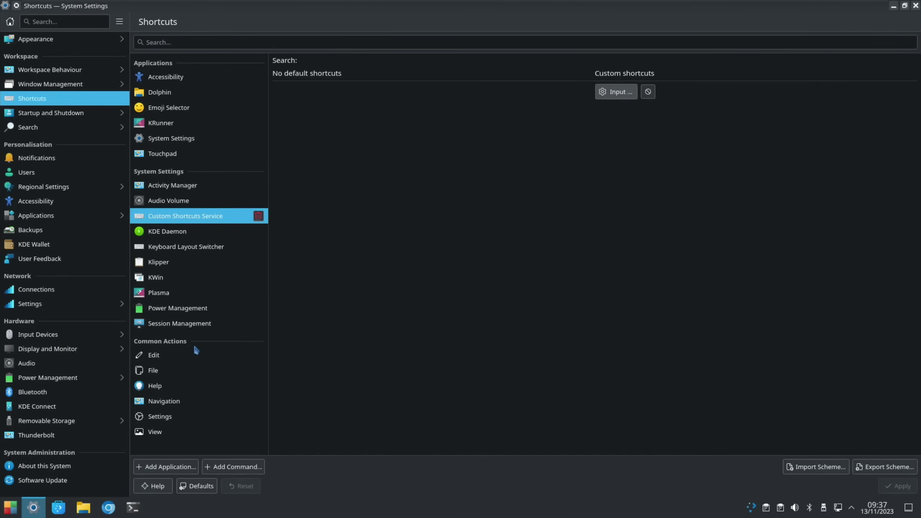
{"action": "left_click", "coordinate": [170, 467]}
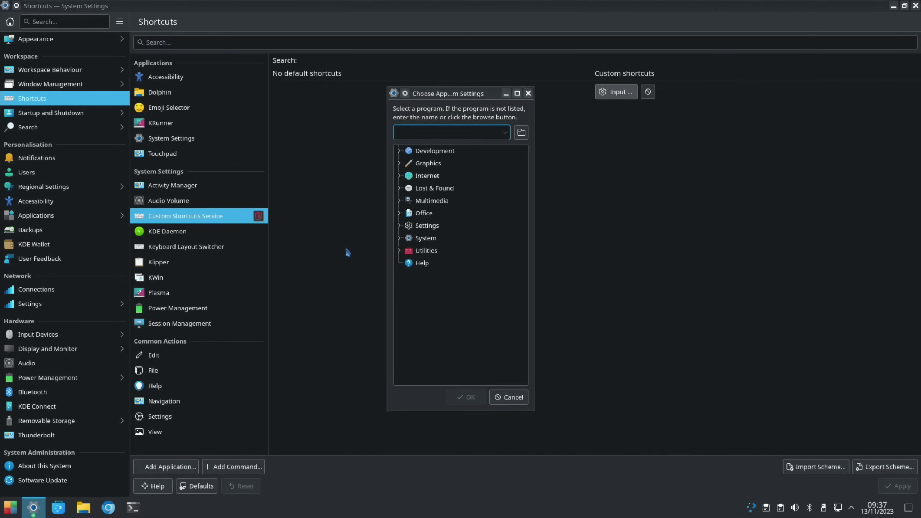
{"action": "type", "text": "lx"}
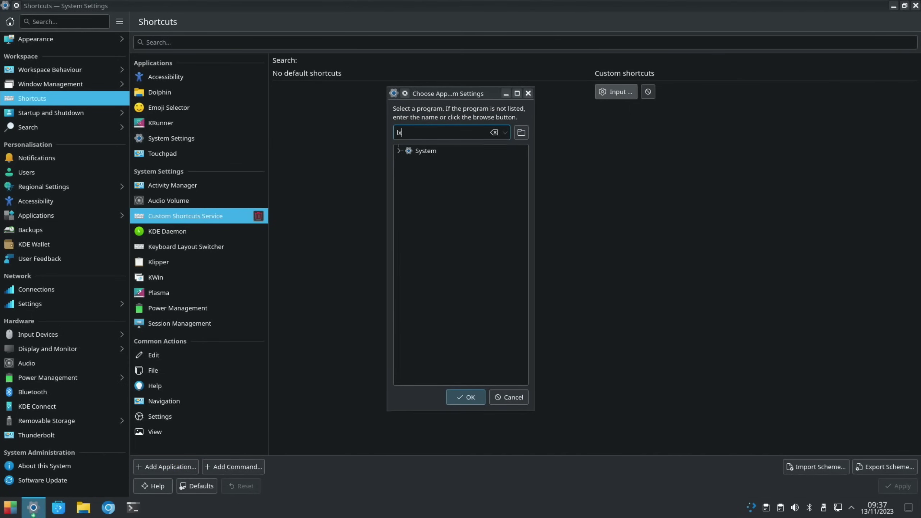
{"action": "double_click", "coordinate": [406, 151]}
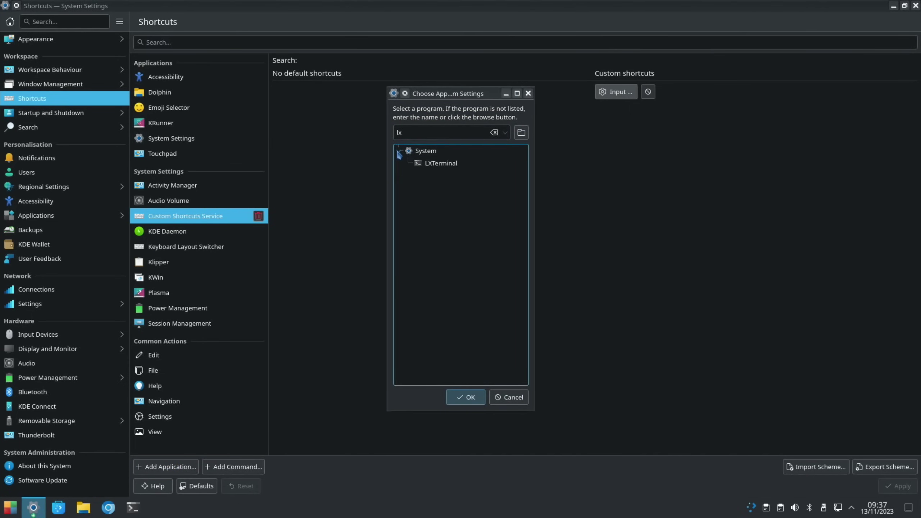
{"action": "left_click", "coordinate": [424, 165]}
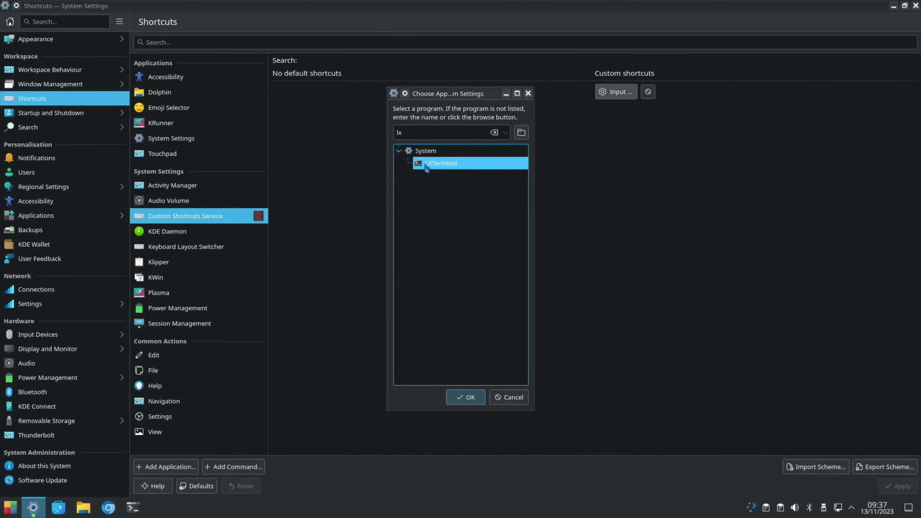
{"action": "left_click", "coordinate": [466, 398]}
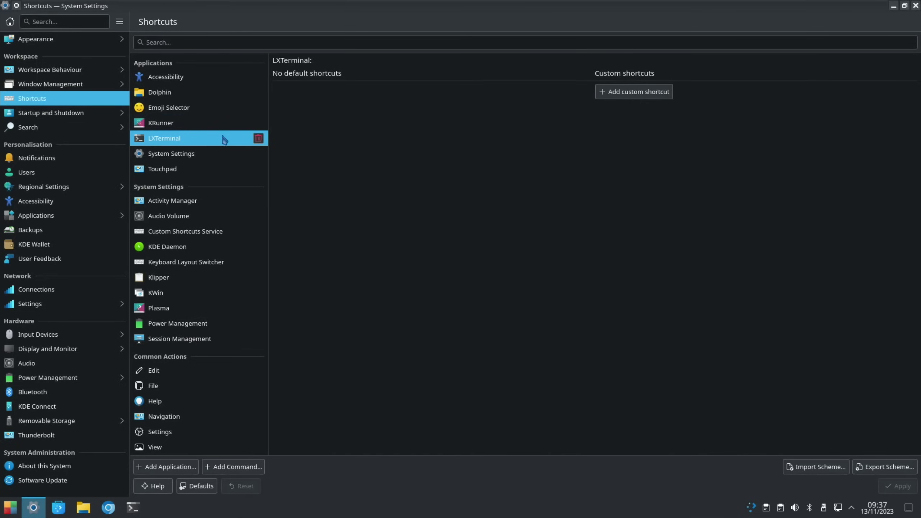
Step: Assign LXTerminal the custom shortcut Ctrl+Alt+T and apply it
{"action": "left_click", "coordinate": [624, 93]}
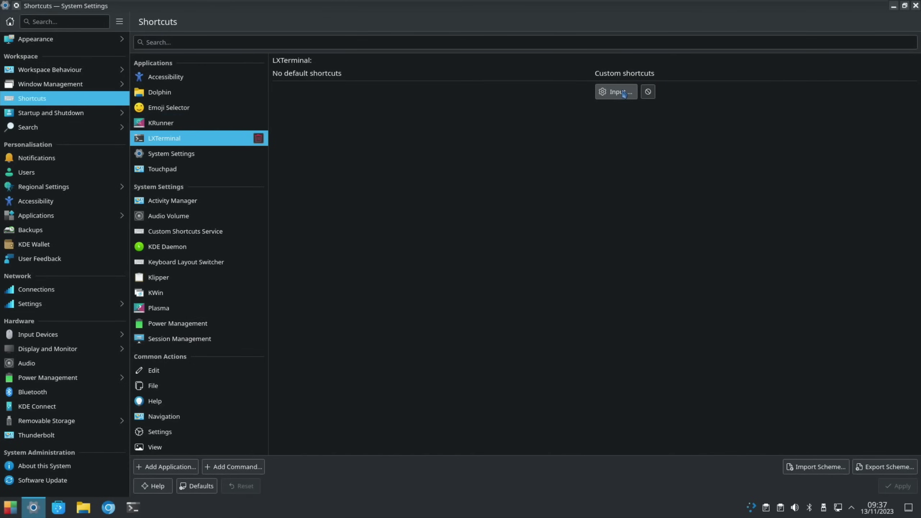
{"action": "key", "text": "ctrl+alt+t"}
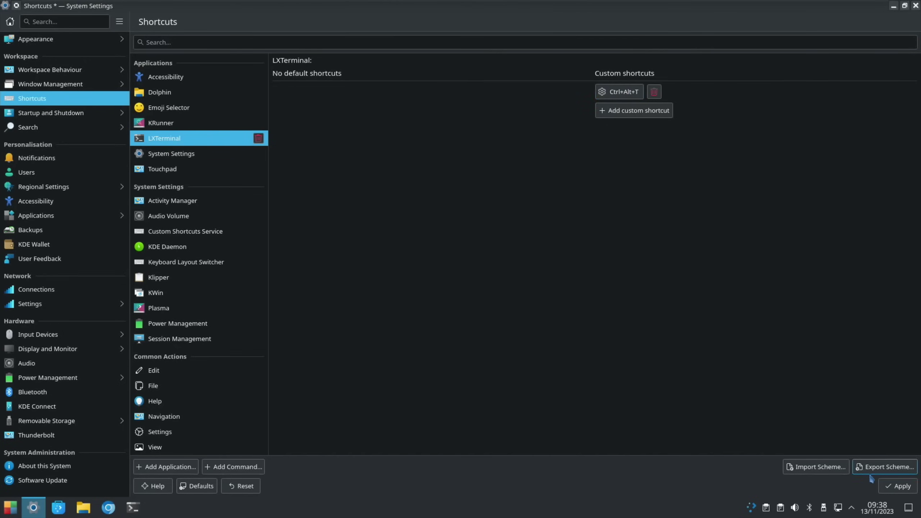
{"action": "left_click", "coordinate": [886, 488]}
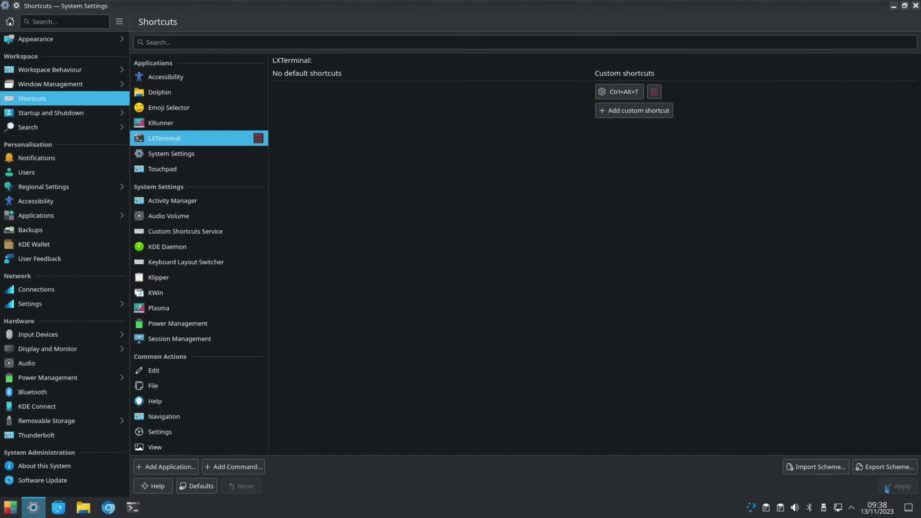
Step: Close System Settings, launch Firefox via a 'fir' search, and pin it to the task manager
{"action": "left_click", "coordinate": [916, 6]}
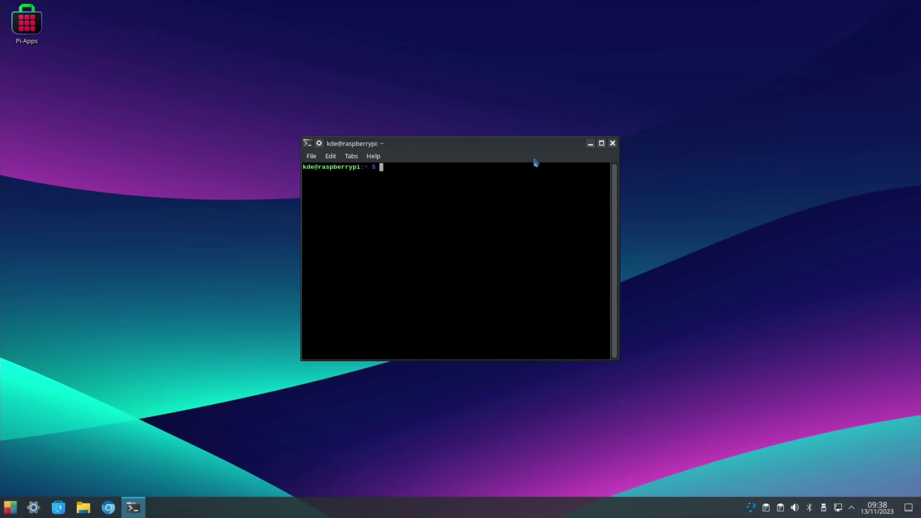
{"action": "key", "text": "super"}
{"action": "type", "text": "fir"}
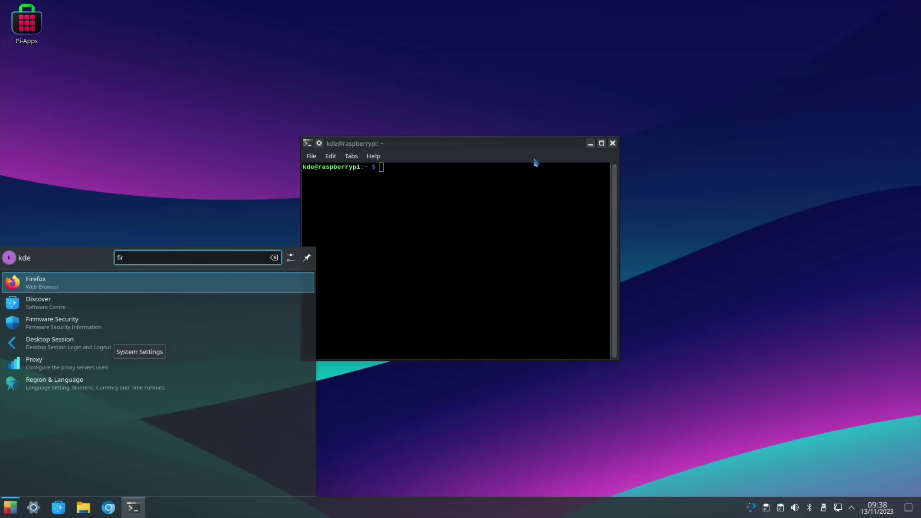
{"action": "key", "text": "Return"}
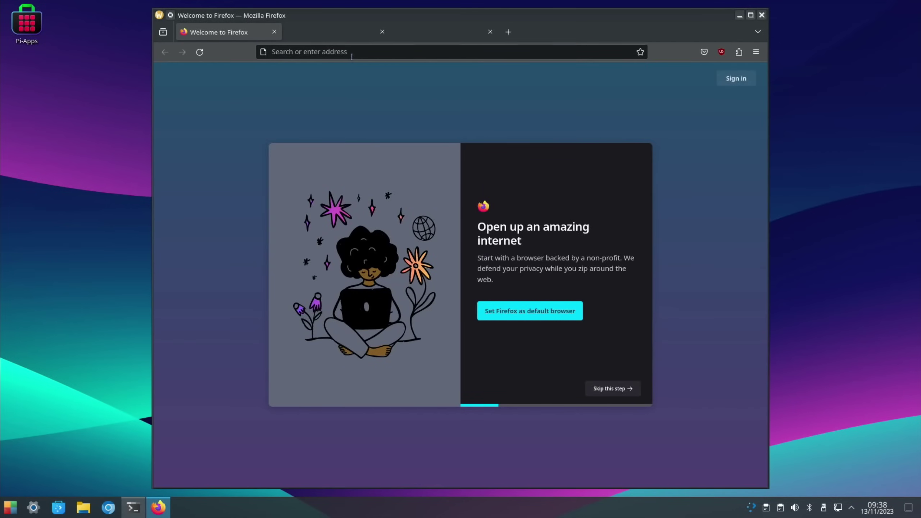
{"action": "right_click", "coordinate": [165, 509]}
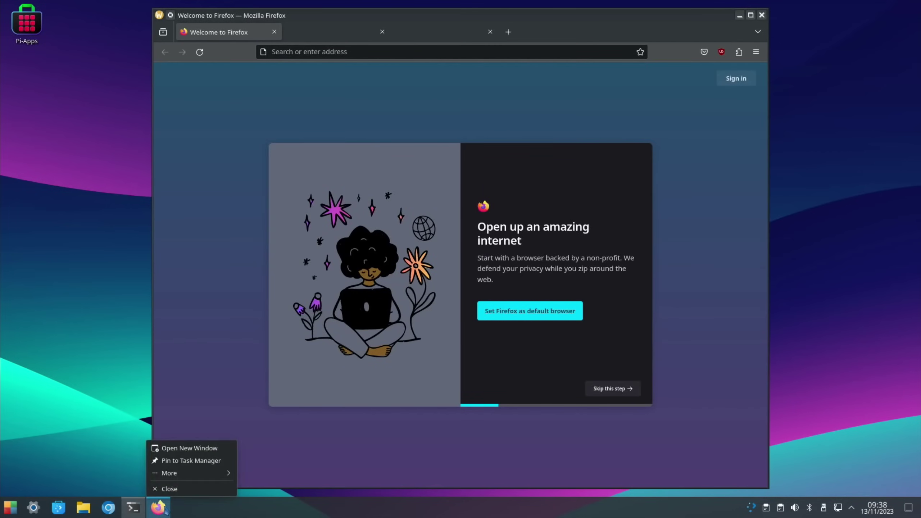
{"action": "left_click", "coordinate": [167, 462]}
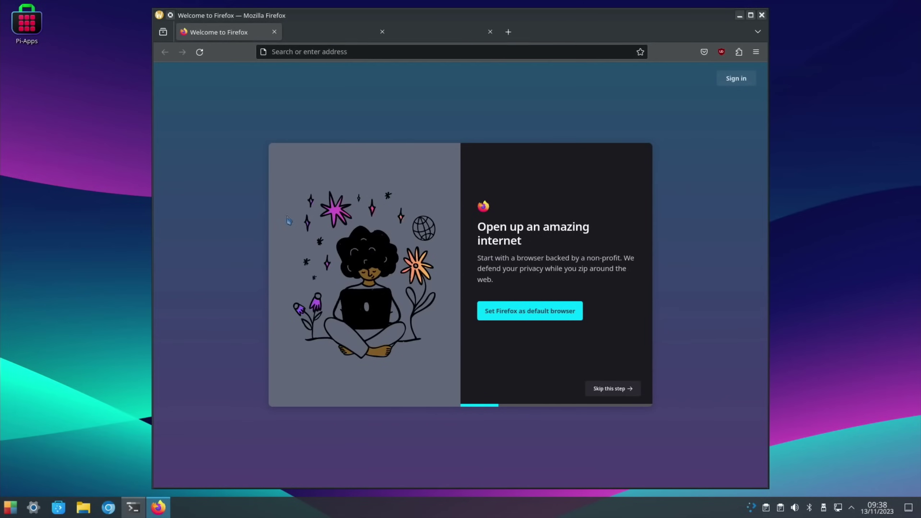
Step: Google 'pikiss', dismiss the cookie consent, and open the jmcerrejon/PiKISS GitHub repository
{"action": "left_click", "coordinate": [341, 49]}
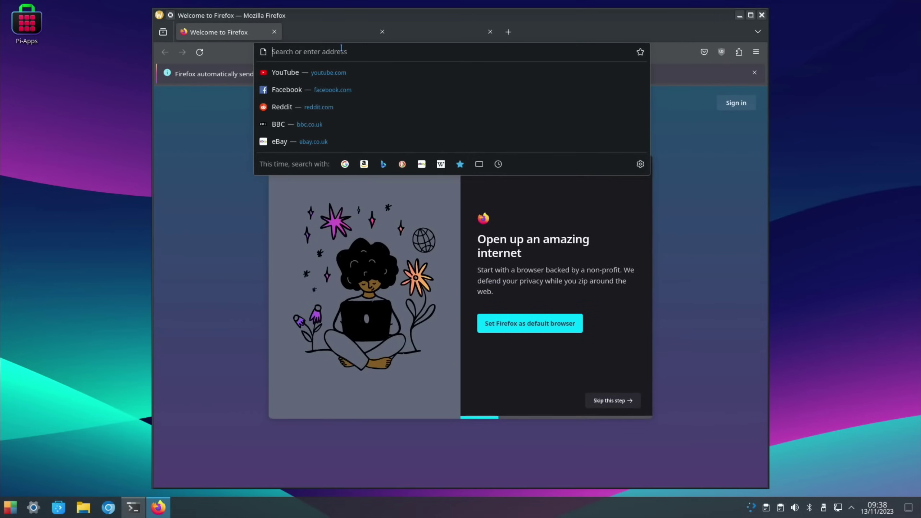
{"action": "type", "text": "pikiss"}
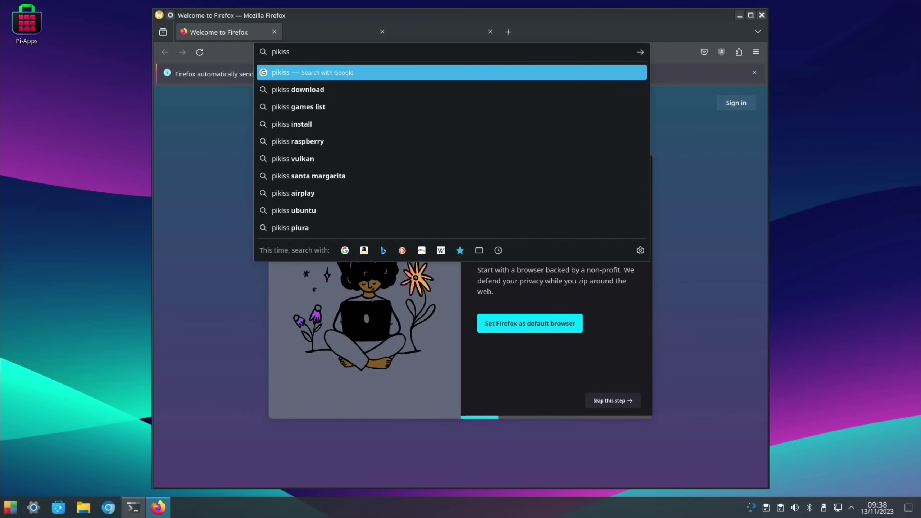
{"action": "key", "text": "Return"}
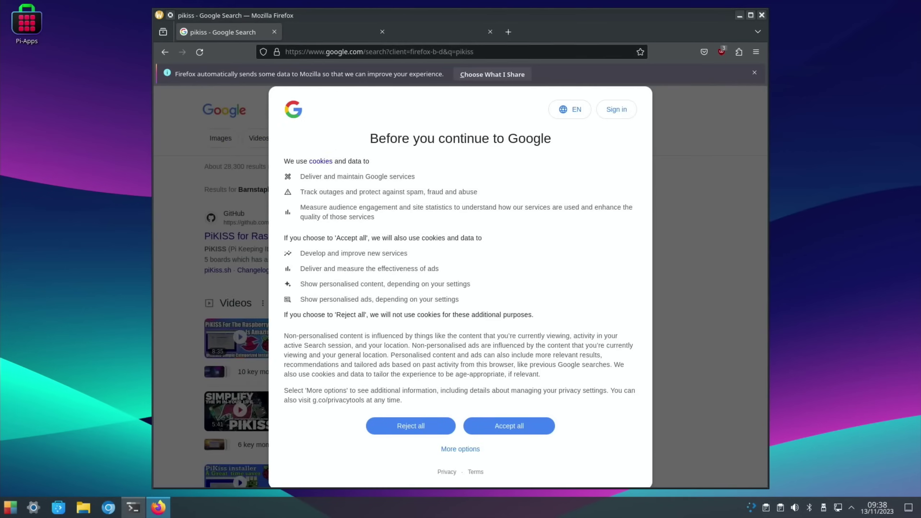
{"action": "left_click", "coordinate": [411, 426]}
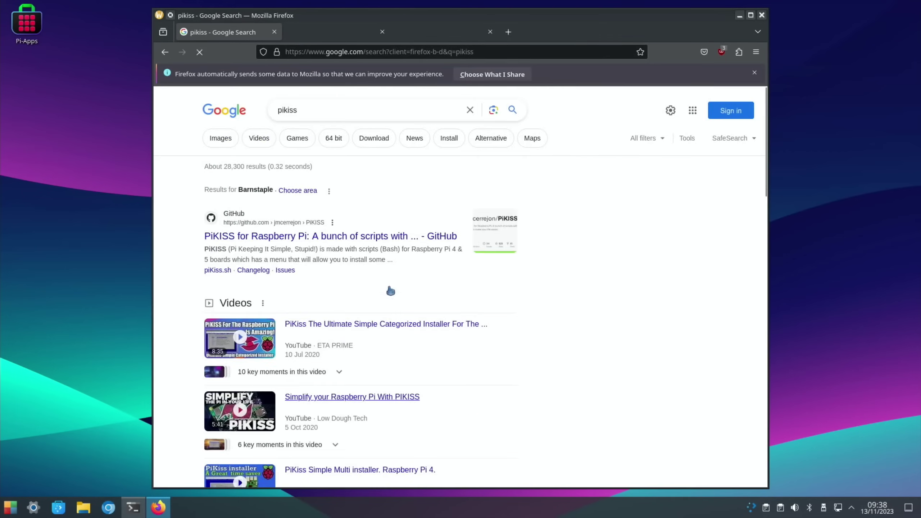
{"action": "left_click", "coordinate": [323, 240]}
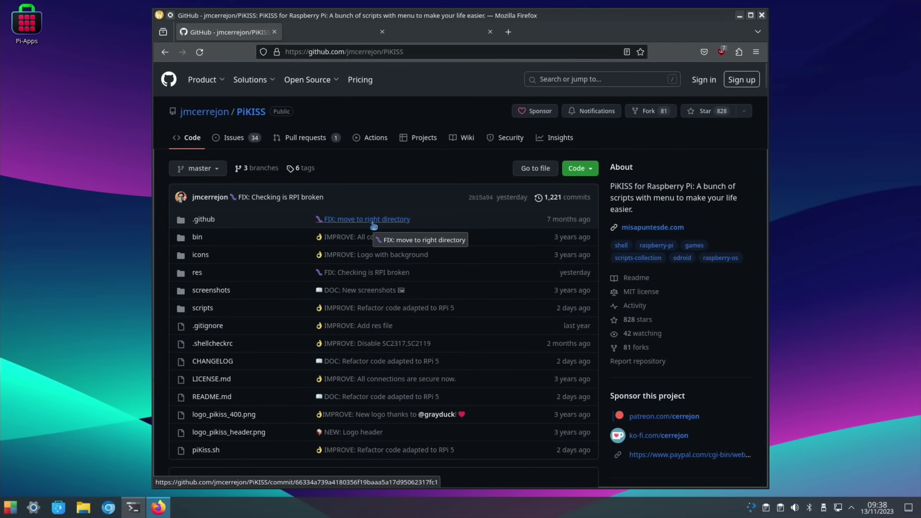
{"action": "scroll", "coordinate": [373, 225], "scroll_direction": "down", "scroll_amount": 20}
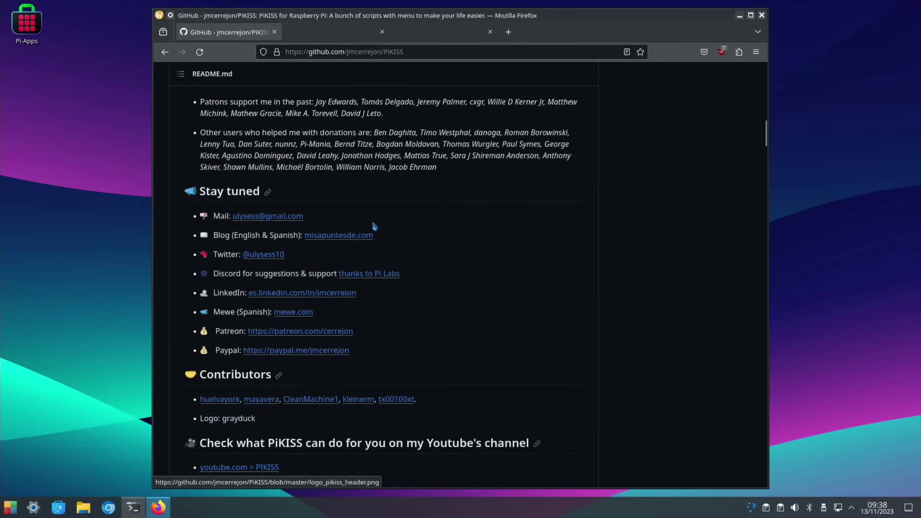
{"action": "scroll", "coordinate": [374, 224], "scroll_direction": "down", "scroll_amount": 20}
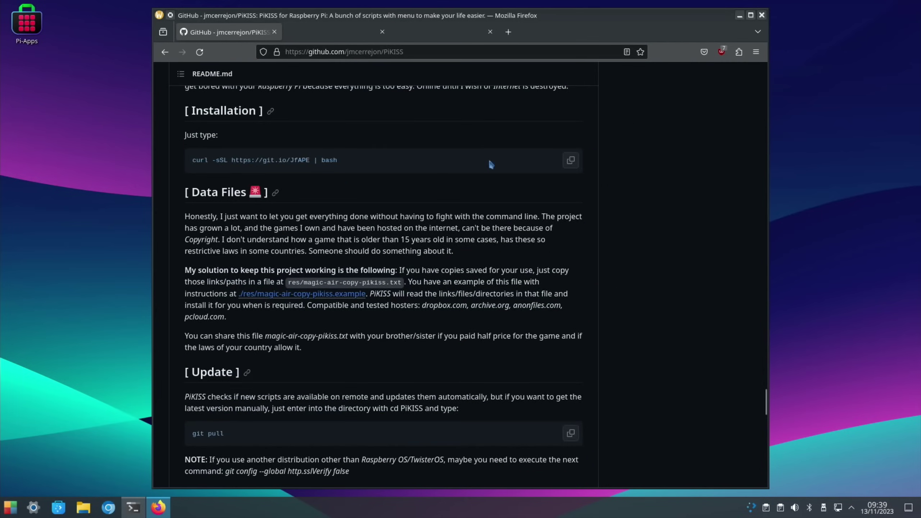
{"action": "left_click", "coordinate": [570, 161]}
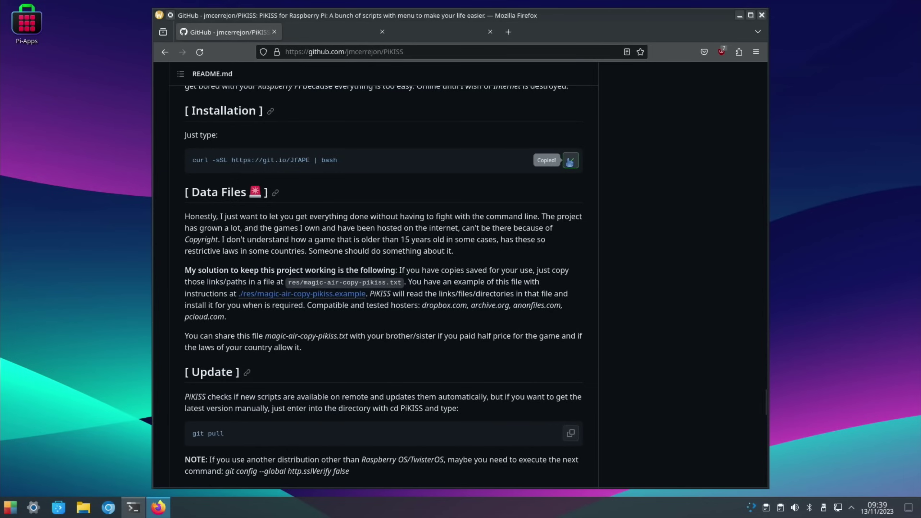
Step: Paste and run the PiKISS curl install command in LXTerminal
{"action": "left_click", "coordinate": [133, 508]}
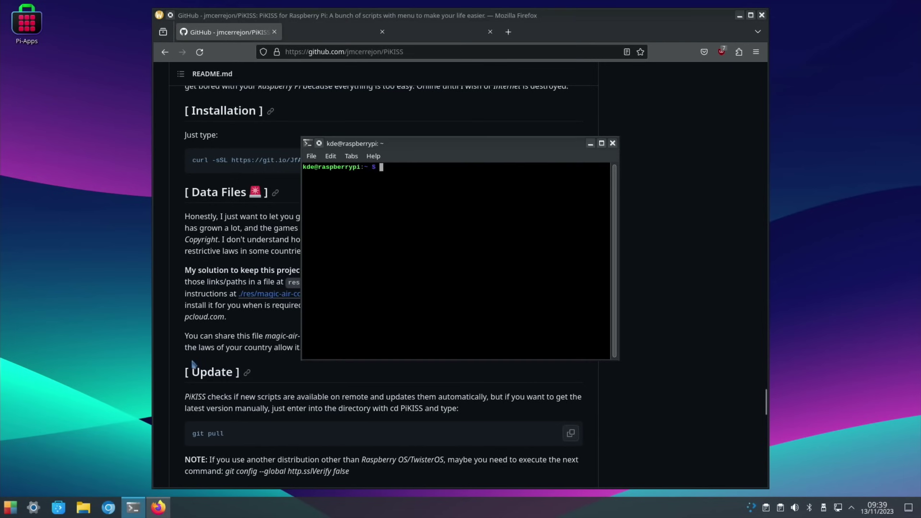
{"action": "right_click", "coordinate": [333, 248]}
{"action": "left_click", "coordinate": [360, 293]}
{"action": "key", "text": "Return"}
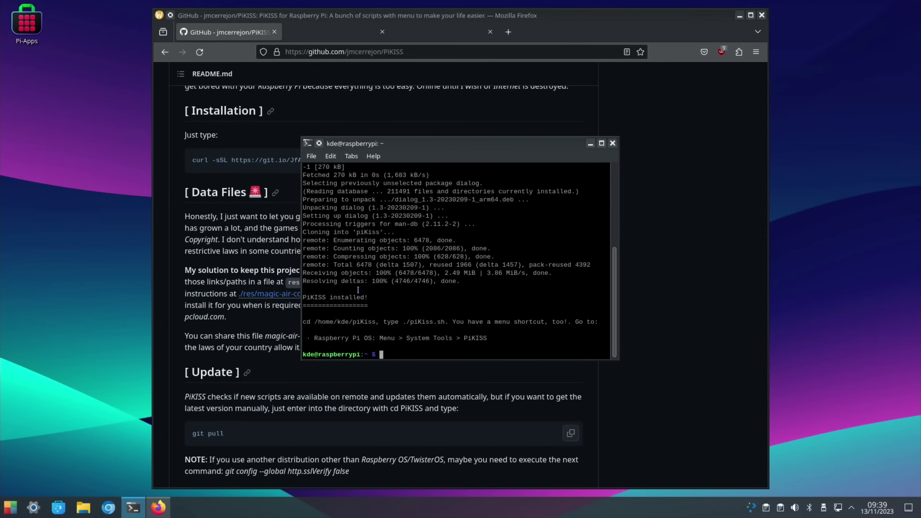
Step: Close the terminal and Firefox windows, then dismiss a launcher search for 'pik'
{"action": "left_click", "coordinate": [612, 144]}
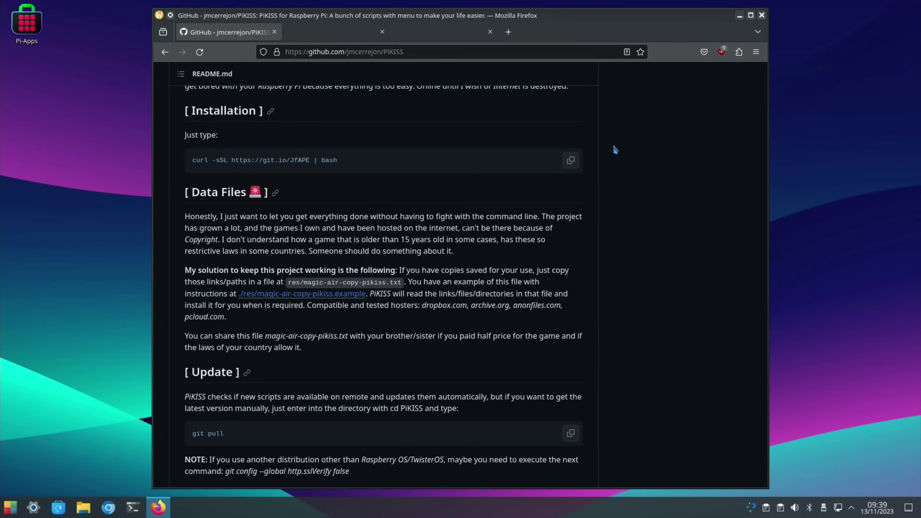
{"action": "left_click", "coordinate": [762, 15]}
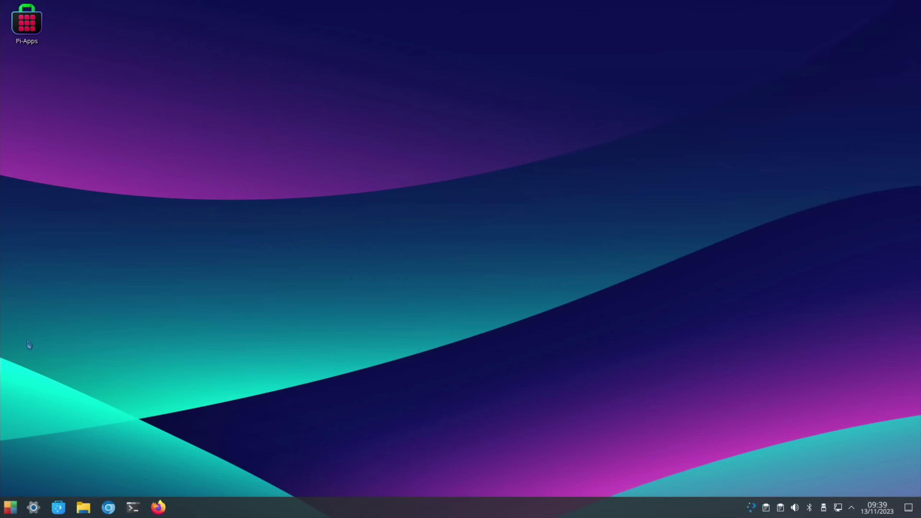
{"action": "key", "text": "super"}
{"action": "type", "text": "pik"}
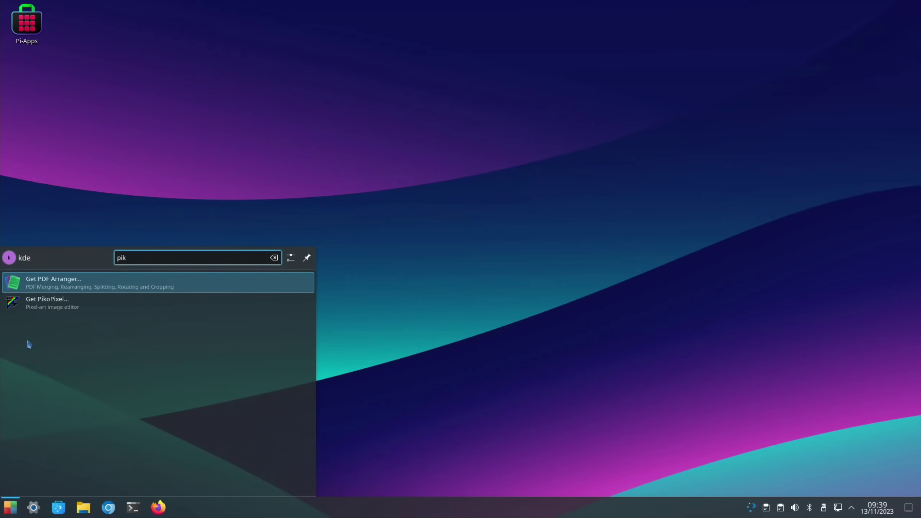
{"action": "key", "text": "BackSpace"}
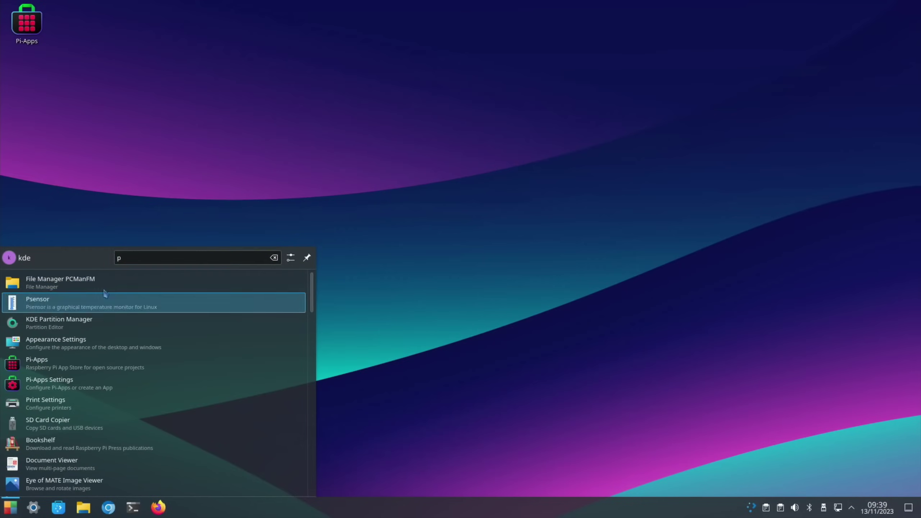
{"action": "left_click", "coordinate": [162, 242]}
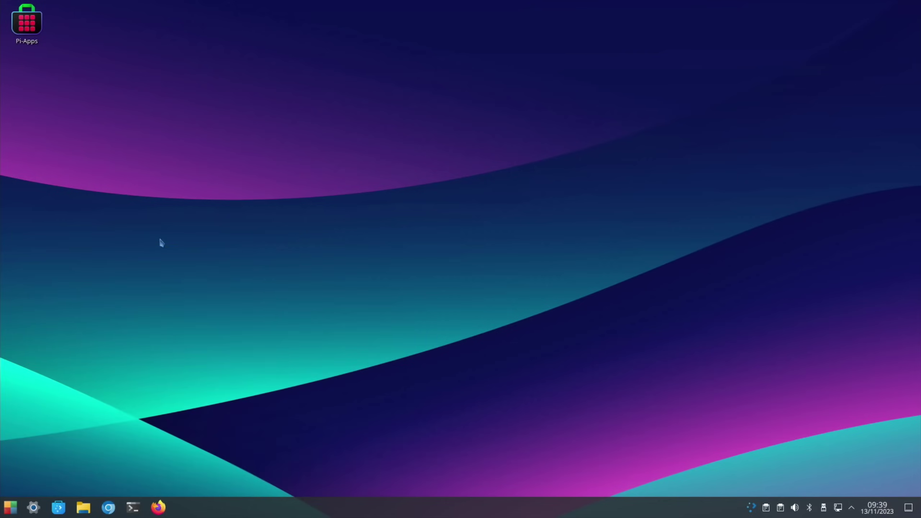
Step: Open the file manager, enter the piKiss folder, and run piKiss.sh
{"action": "left_click", "coordinate": [84, 508]}
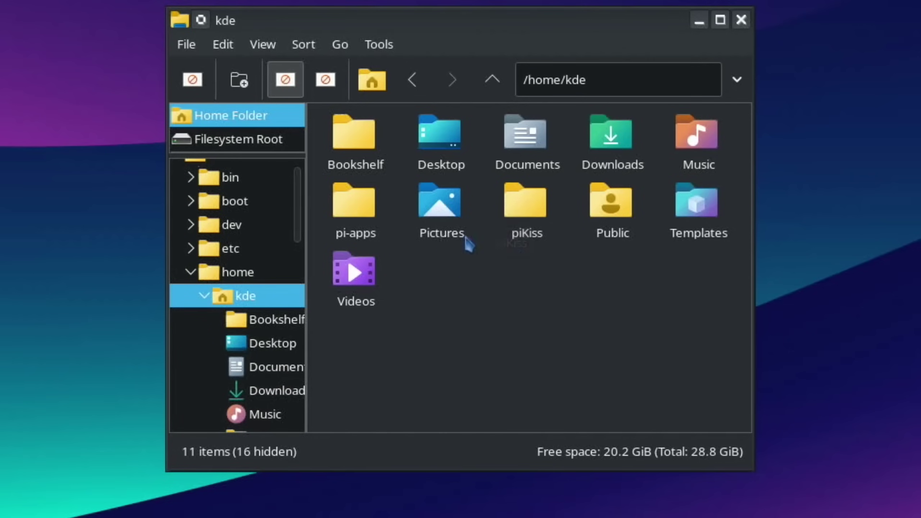
{"action": "double_click", "coordinate": [525, 211]}
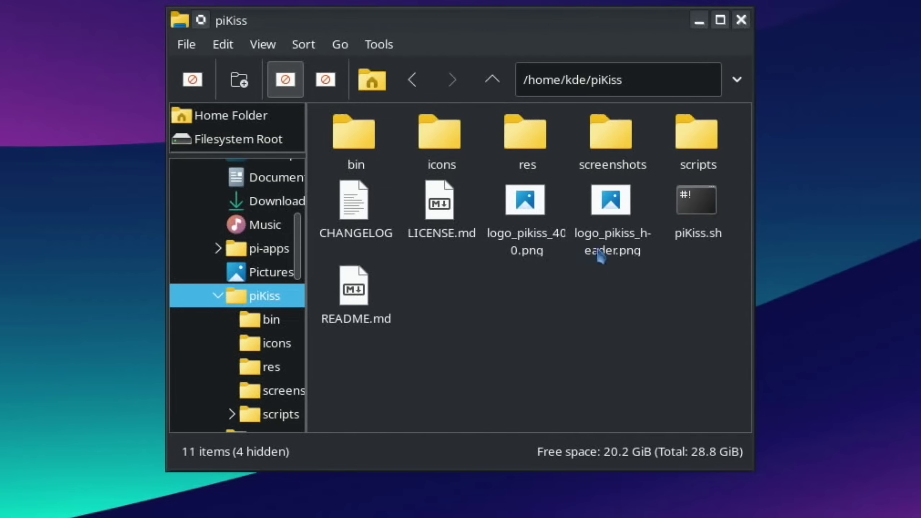
{"action": "double_click", "coordinate": [680, 206]}
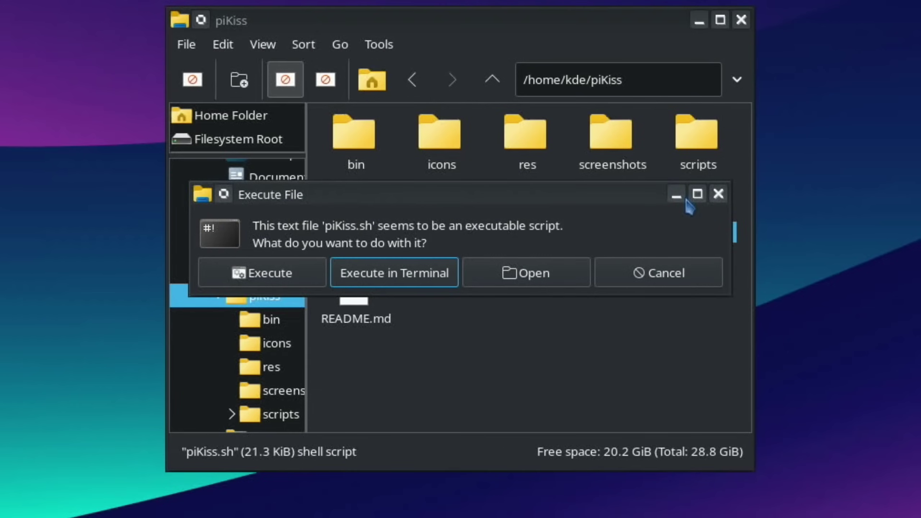
Step: Execute piKiss.sh in a terminal and browse the Games list past Diablo and HalfLife
{"action": "left_click", "coordinate": [421, 273]}
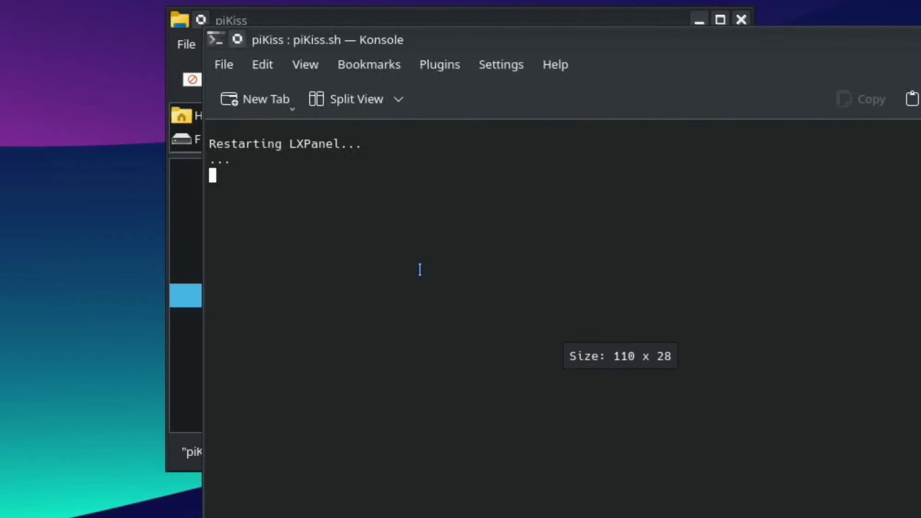
{"action": "key", "text": "Down"}
{"action": "key", "text": "Down"}
{"action": "key", "text": "Down"}
{"action": "key", "text": "Down"}
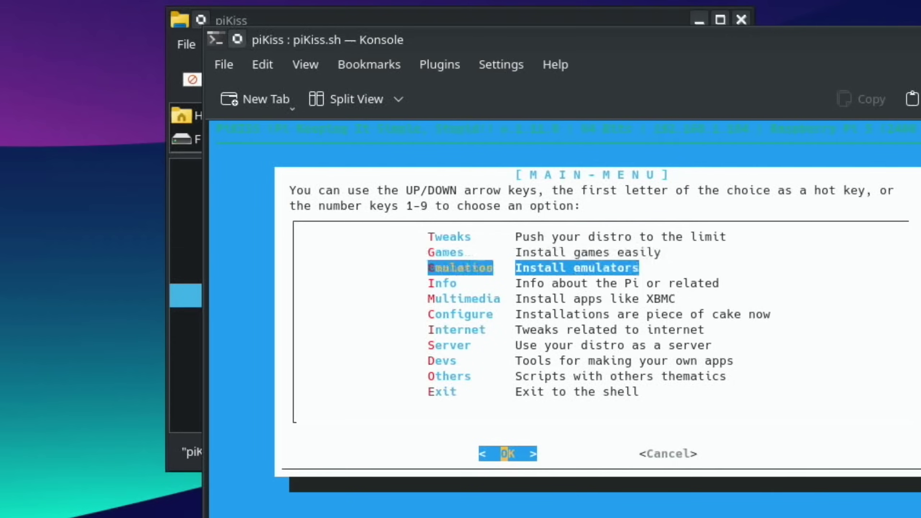
{"action": "key", "text": "Up"}
{"action": "key", "text": "Up"}
{"action": "key", "text": "Up"}
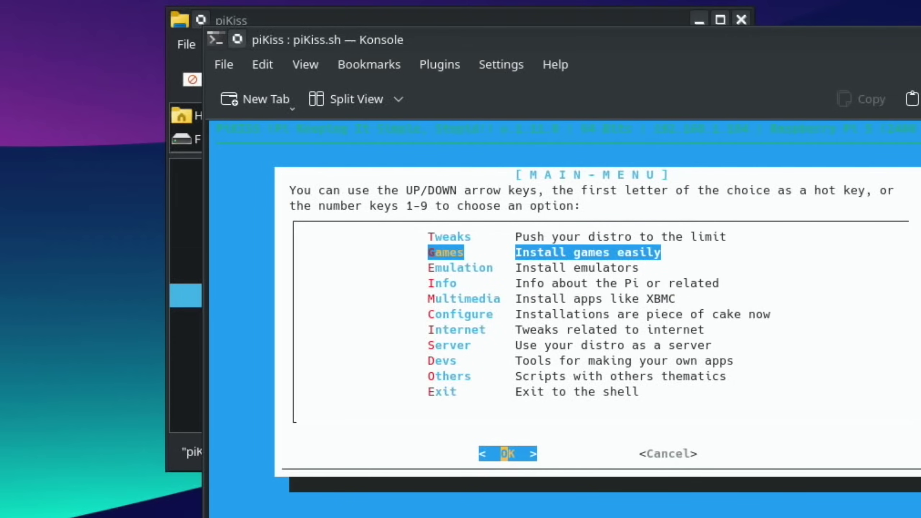
{"action": "key", "text": "Return"}
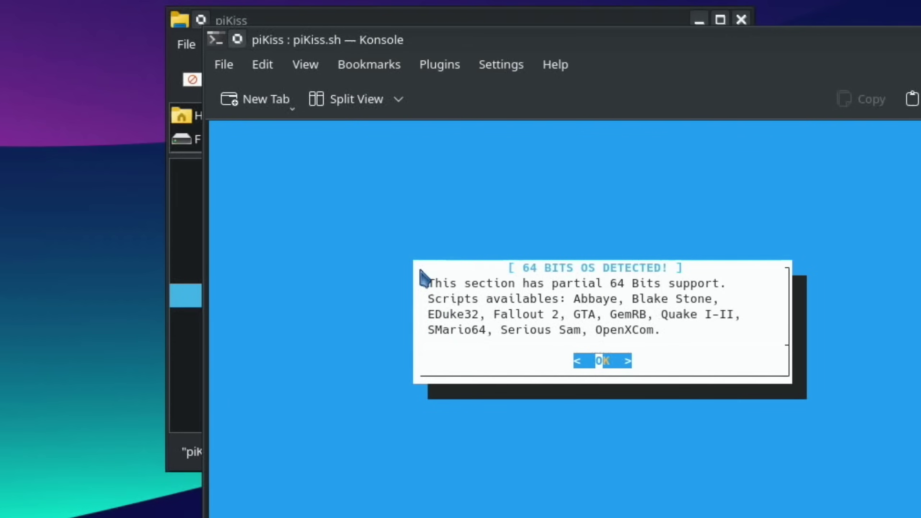
{"action": "key", "text": "Return"}
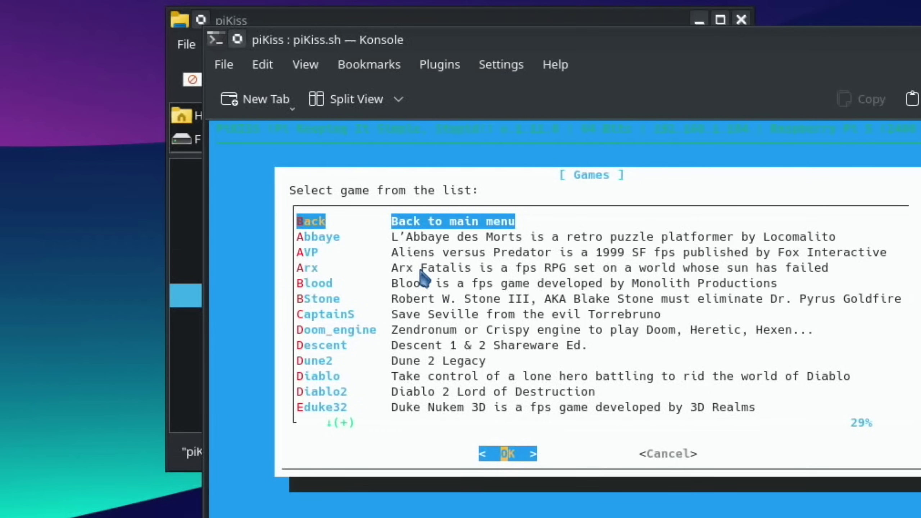
{"action": "key", "text": "Down"}
{"action": "key", "text": "Down"}
{"action": "key", "text": "Down"}
{"action": "key", "text": "Down"}
{"action": "key", "text": "Down"}
{"action": "key", "text": "Down"}
{"action": "key", "text": "Down"}
{"action": "key", "text": "Down"}
{"action": "key", "text": "Down"}
{"action": "key", "text": "Down"}
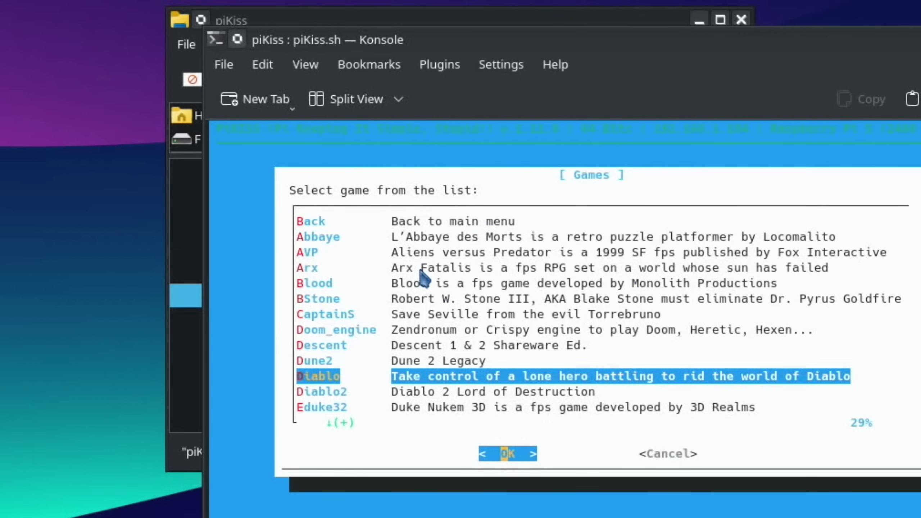
{"action": "key", "text": "Down"}
{"action": "key", "text": "Down"}
{"action": "key", "text": "Down"}
{"action": "key", "text": "Down"}
{"action": "key", "text": "Down"}
{"action": "key", "text": "Down"}
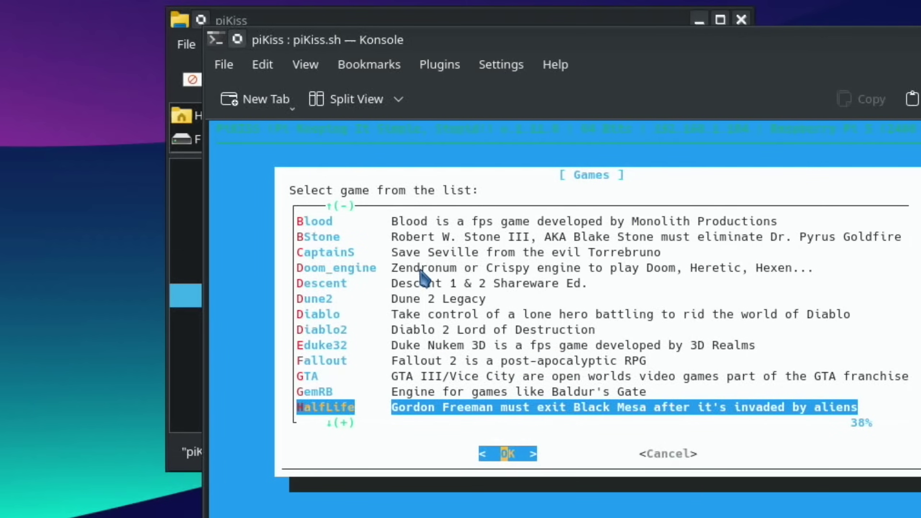
{"action": "key", "text": "Down"}
{"action": "key", "text": "Down"}
{"action": "key", "text": "Down"}
{"action": "key", "text": "Down"}
{"action": "key", "text": "Down"}
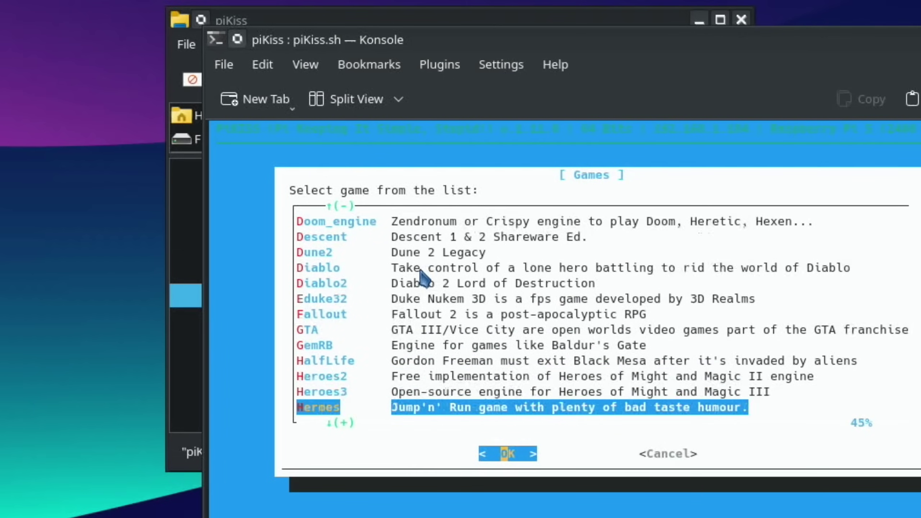
{"action": "key", "text": "Tab"}
{"action": "key", "text": "Return"}
Step: Browse the Emulation list past DOSBox, PS2 and PSP, then return to the main menu
{"action": "key", "text": "Down"}
{"action": "key", "text": "Return"}
{"action": "key", "text": "Return"}
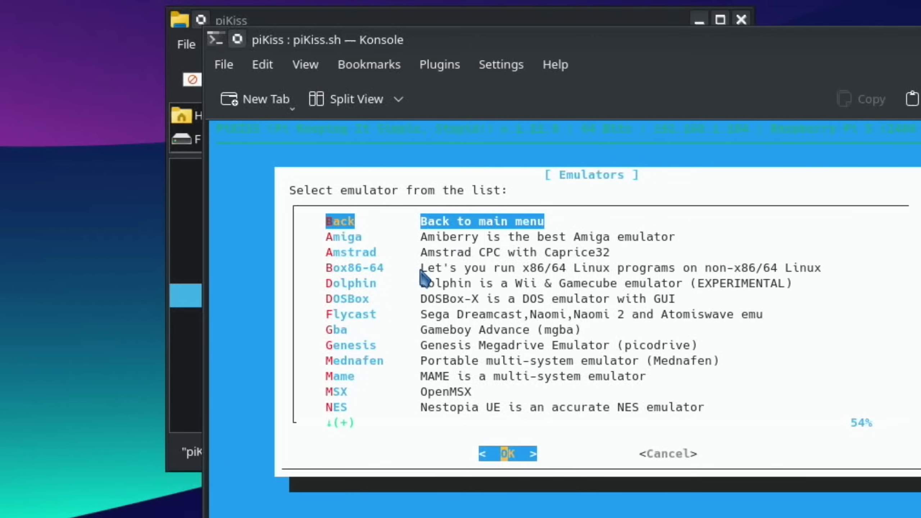
{"action": "key", "text": "Down"}
{"action": "key", "text": "Down"}
{"action": "key", "text": "Down"}
{"action": "key", "text": "Down"}
{"action": "key", "text": "Down"}
{"action": "key", "text": "Down"}
{"action": "key", "text": "Down"}
{"action": "key", "text": "Down"}
{"action": "key", "text": "Down"}
{"action": "key", "text": "Down"}
{"action": "key", "text": "Down"}
{"action": "key", "text": "Down"}
{"action": "key", "text": "Down"}
{"action": "key", "text": "Down"}
{"action": "key", "text": "Down"}
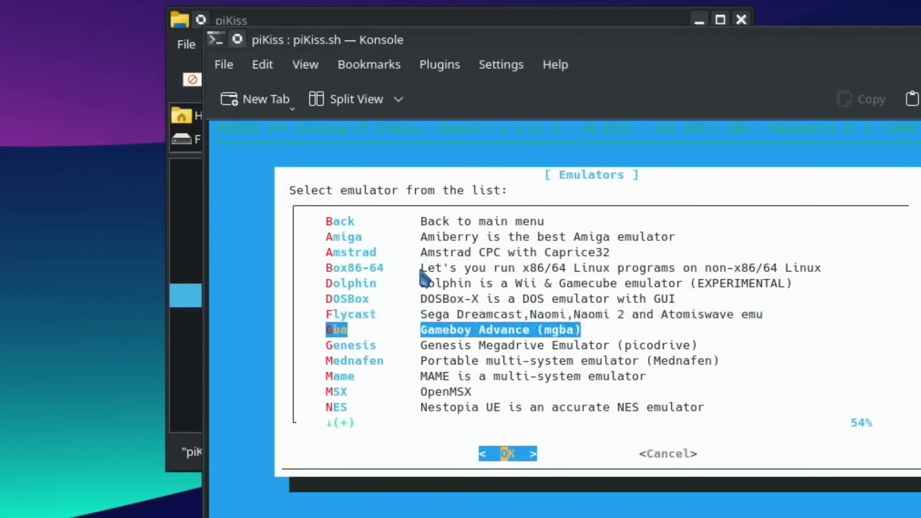
{"action": "key", "text": "Down"}
{"action": "key", "text": "Down"}
{"action": "key", "text": "Down"}
{"action": "key", "text": "Down"}
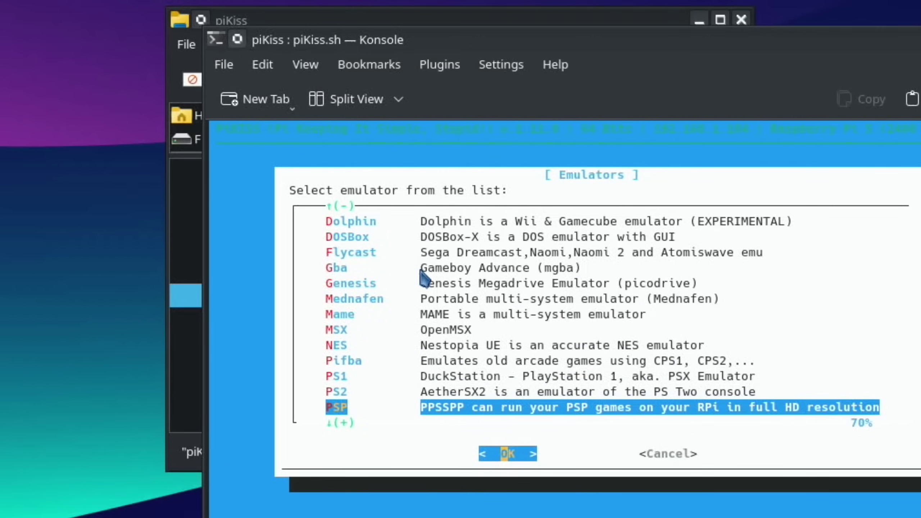
{"action": "key", "text": "Tab"}
{"action": "key", "text": "Return"}
{"action": "key", "text": "Down"}
{"action": "key", "text": "Down"}
{"action": "key", "text": "Down"}
{"action": "key", "text": "Down"}
{"action": "key", "text": "Down"}
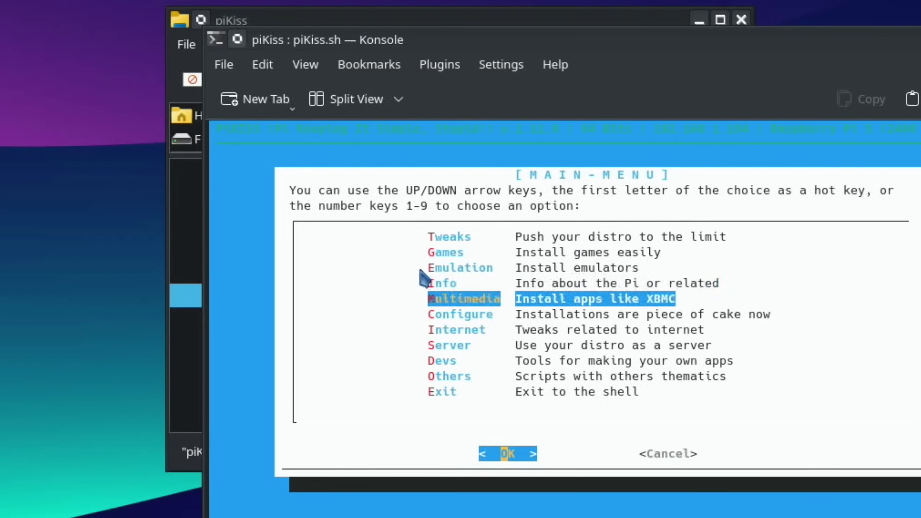
Step: Select Exit in the PiKISS main menu to quit and close its terminal
{"action": "key", "text": "Tab"}
{"action": "key", "text": "Return"}
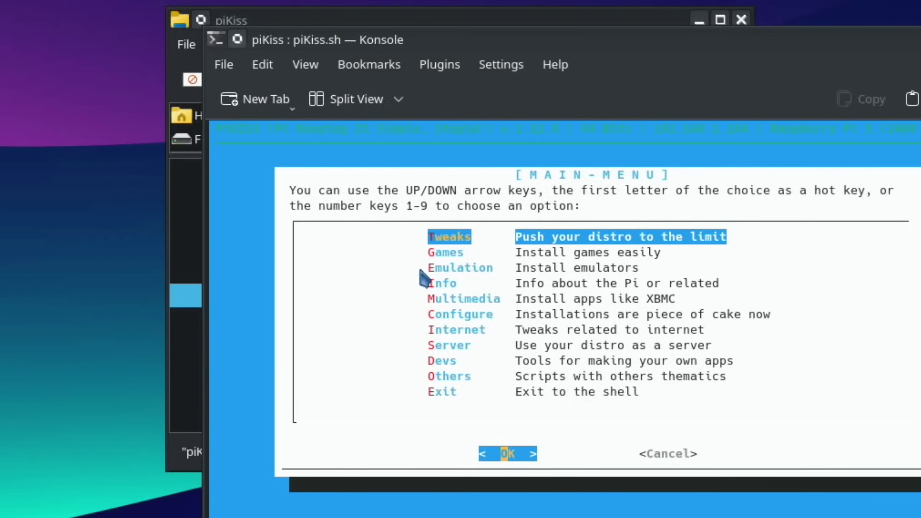
{"action": "key", "text": "Down"}
{"action": "key", "text": "Down"}
{"action": "key", "text": "Down"}
{"action": "key", "text": "Down"}
{"action": "key", "text": "Down"}
{"action": "key", "text": "Down"}
{"action": "key", "text": "Down"}
{"action": "key", "text": "Down"}
{"action": "key", "text": "Down"}
{"action": "key", "text": "Down"}
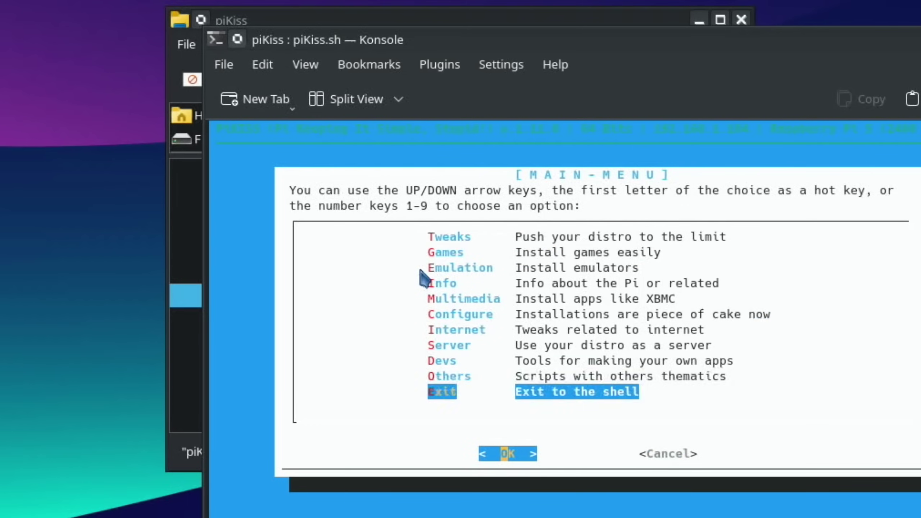
{"action": "key", "text": "Return"}
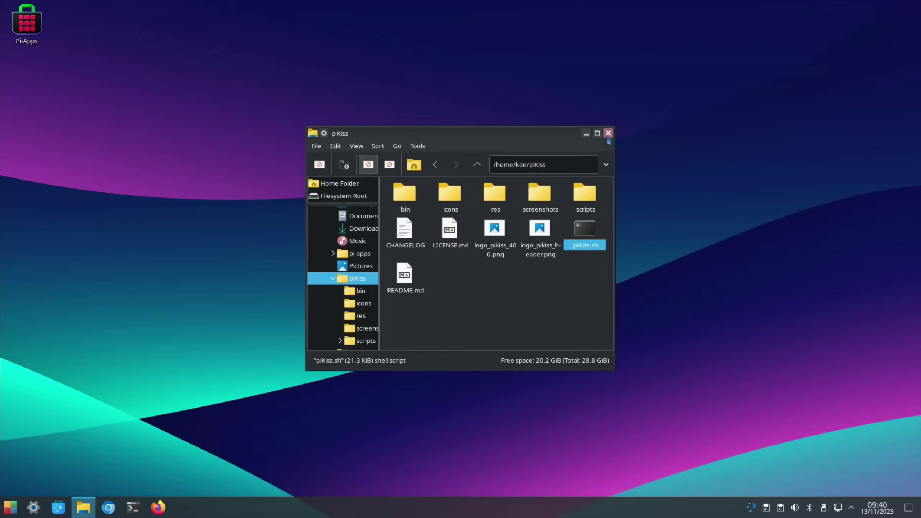
Step: Close the piKiss file manager window and dismiss a launcher search for 'pik'
{"action": "left_click", "coordinate": [608, 133]}
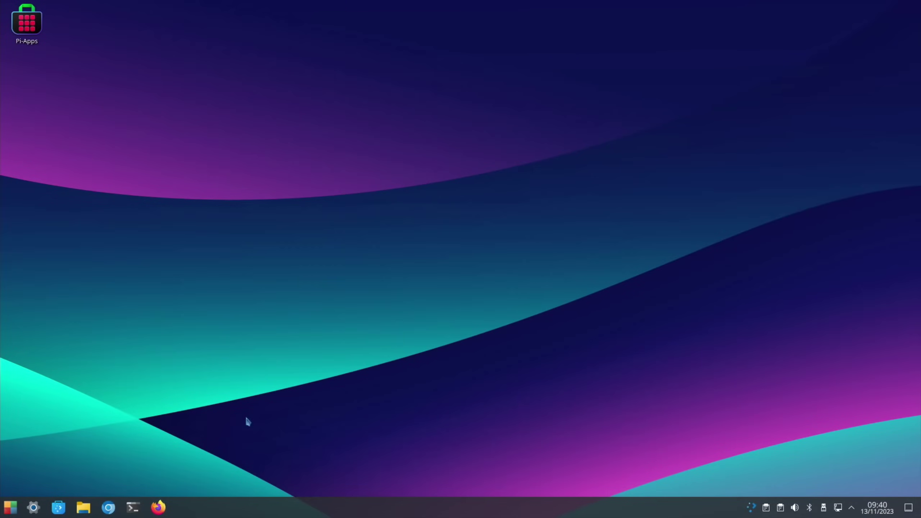
{"action": "left_click", "coordinate": [10, 508]}
{"action": "type", "text": "pik"}
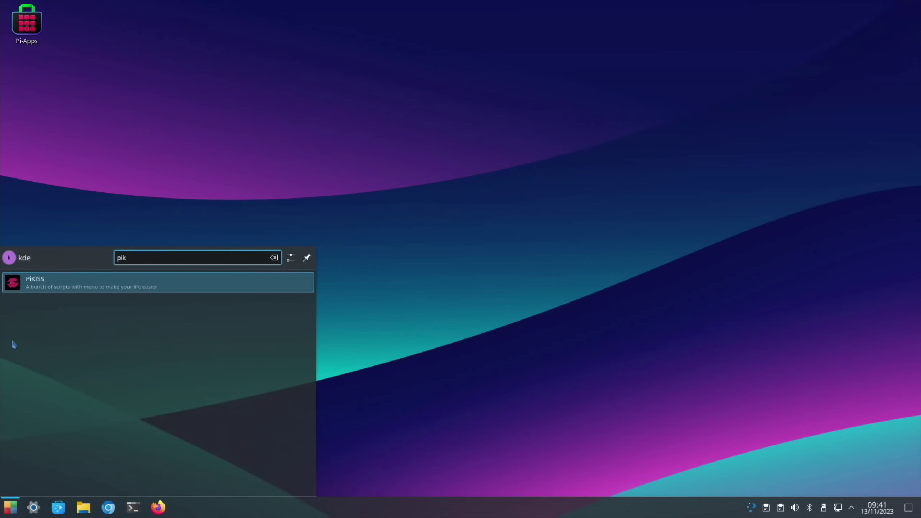
{"action": "left_click", "coordinate": [120, 183]}
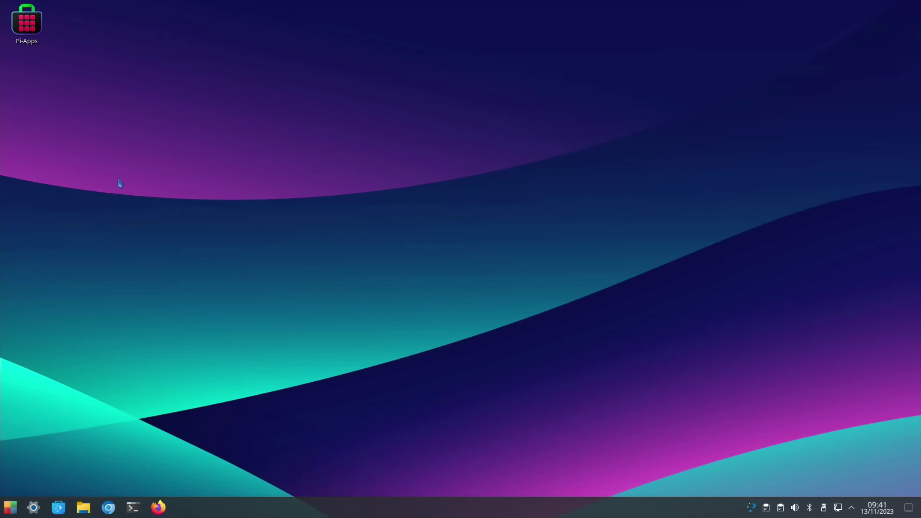
Step: Search Pi-Apps for 'safe', install PiSafe, and close the installer terminal
{"action": "left_click", "coordinate": [32, 29]}
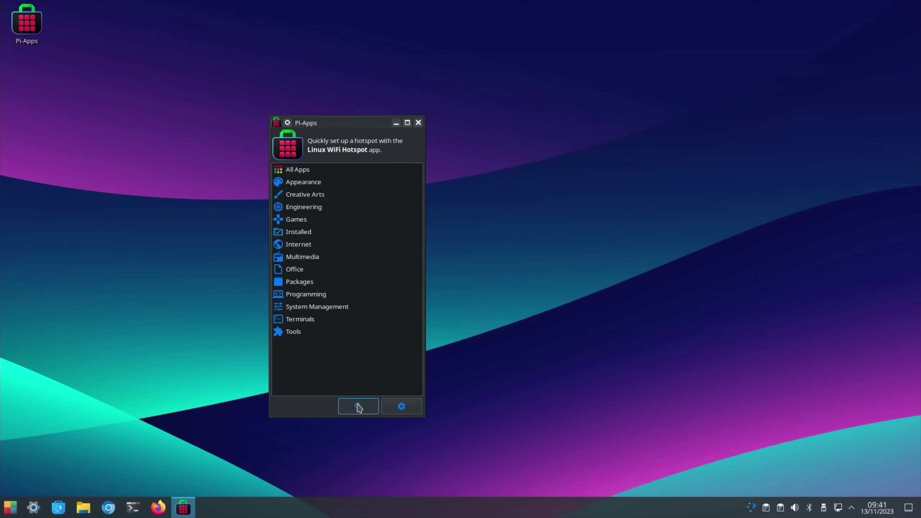
{"action": "left_click", "coordinate": [359, 407]}
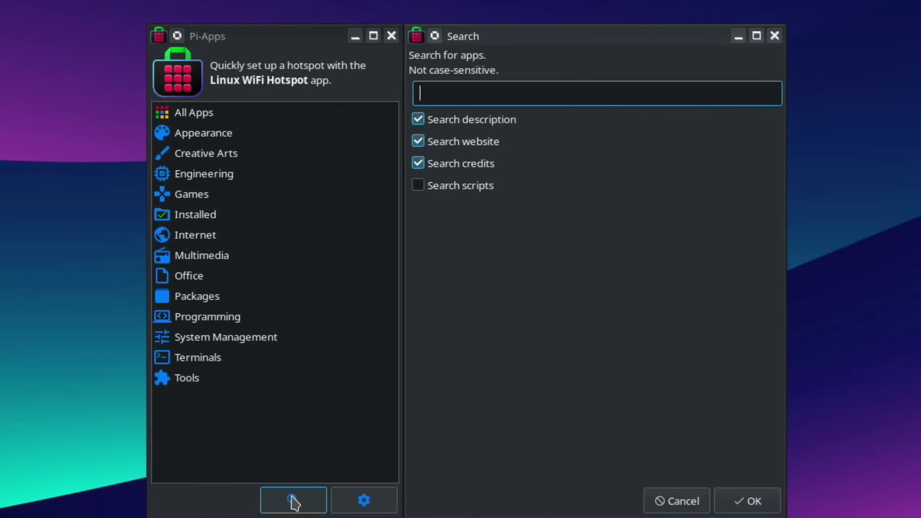
{"action": "type", "text": "safe"}
{"action": "key", "text": "Return"}
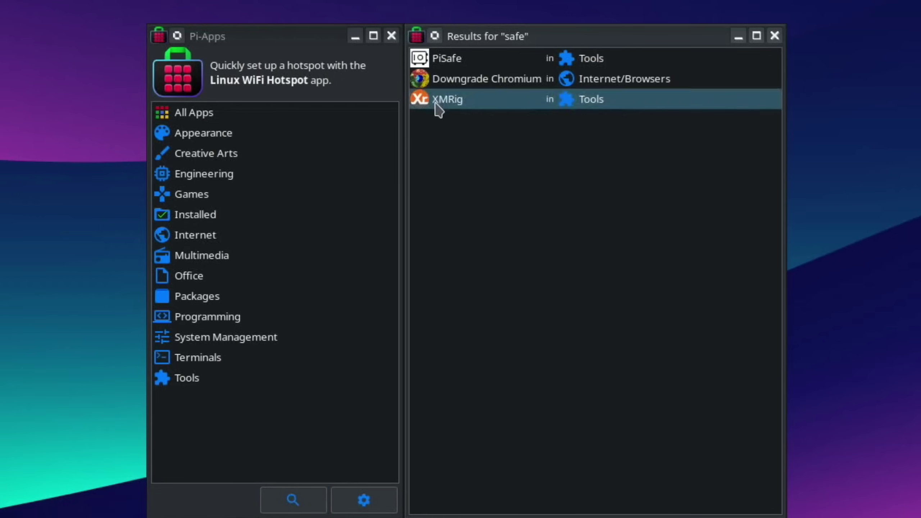
{"action": "double_click", "coordinate": [441, 60]}
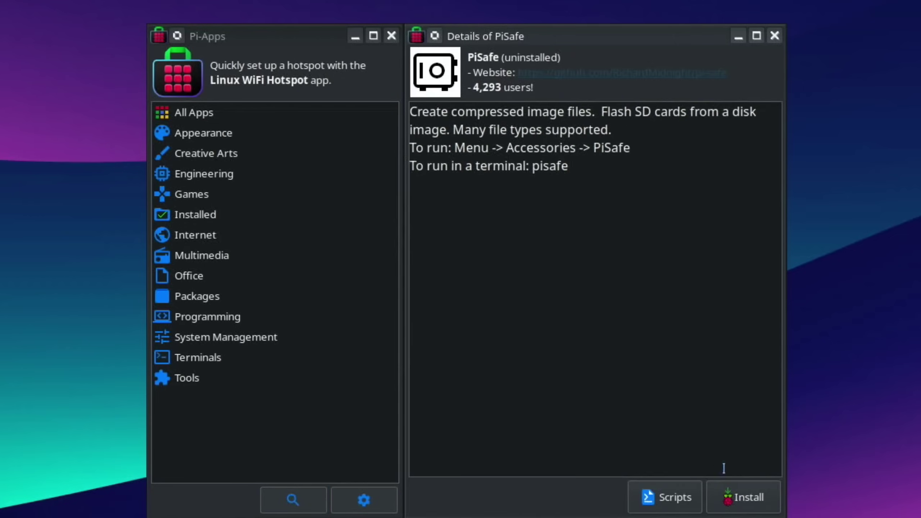
{"action": "left_click", "coordinate": [740, 490]}
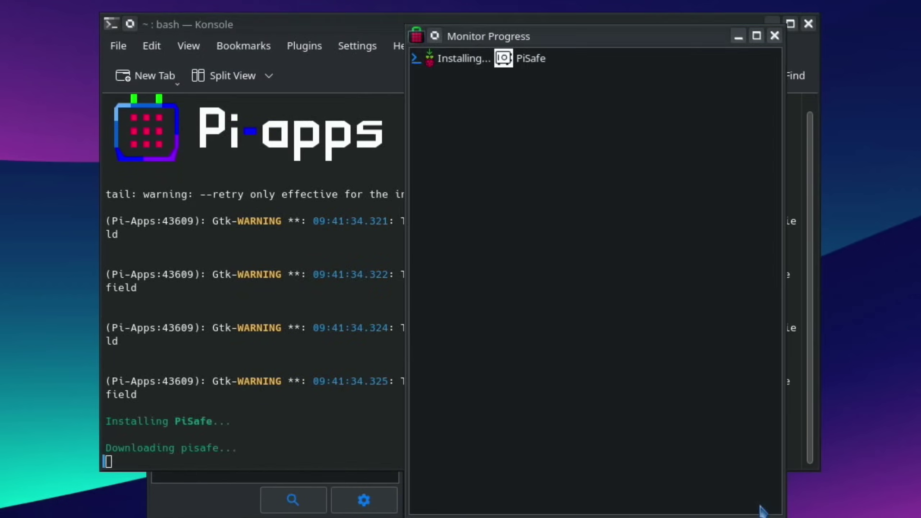
{"action": "left_click", "coordinate": [811, 25]}
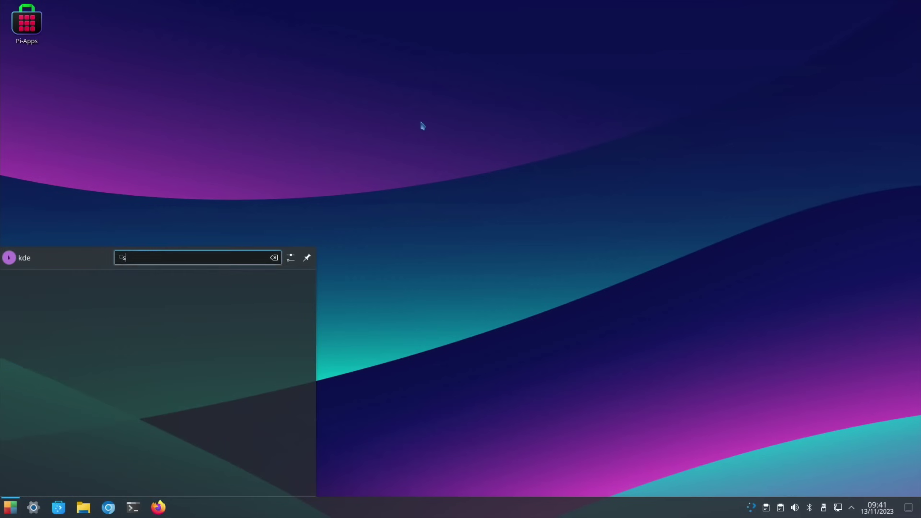
Step: Launch PiSafe, then open a terminal and try running neofetch
{"action": "key", "text": "Return"}
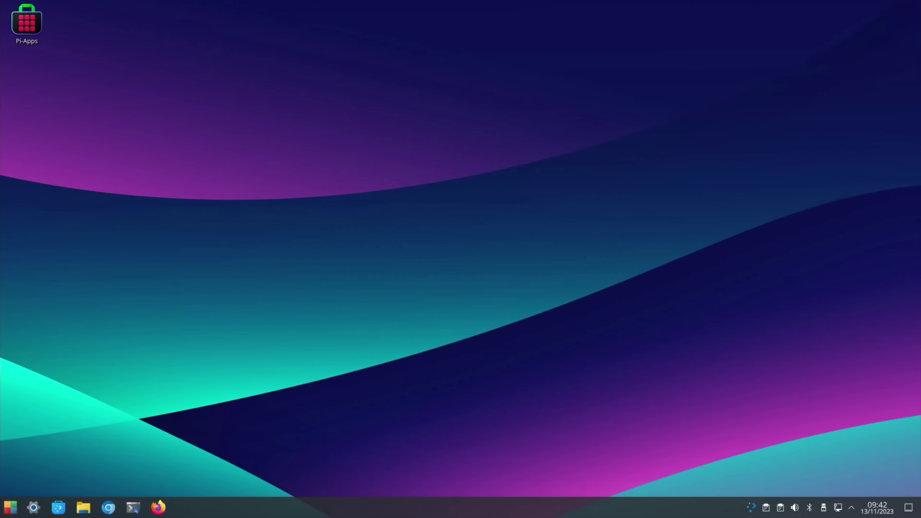
{"action": "left_click", "coordinate": [133, 507]}
{"action": "mouse_move", "coordinate": [135, 508]}
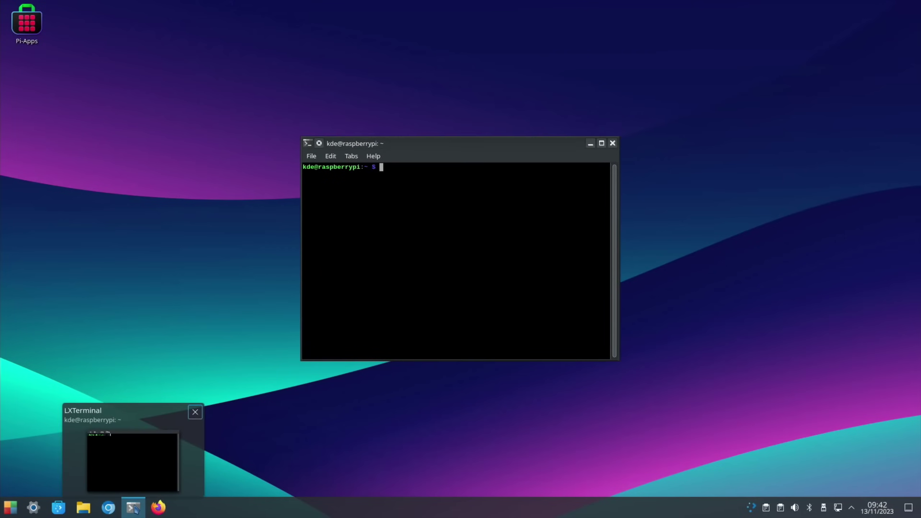
{"action": "type", "text": "neofetc"}
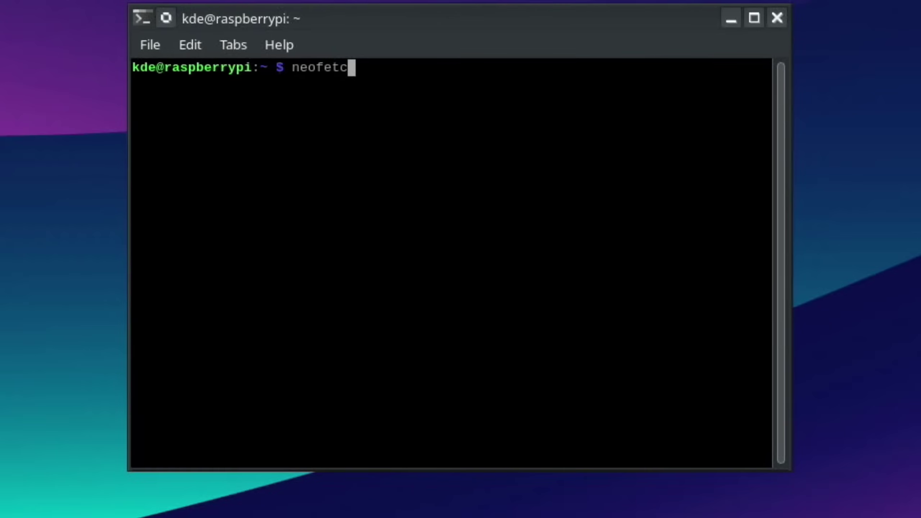
{"action": "type", "text": "h"}
{"action": "key", "text": "Return"}
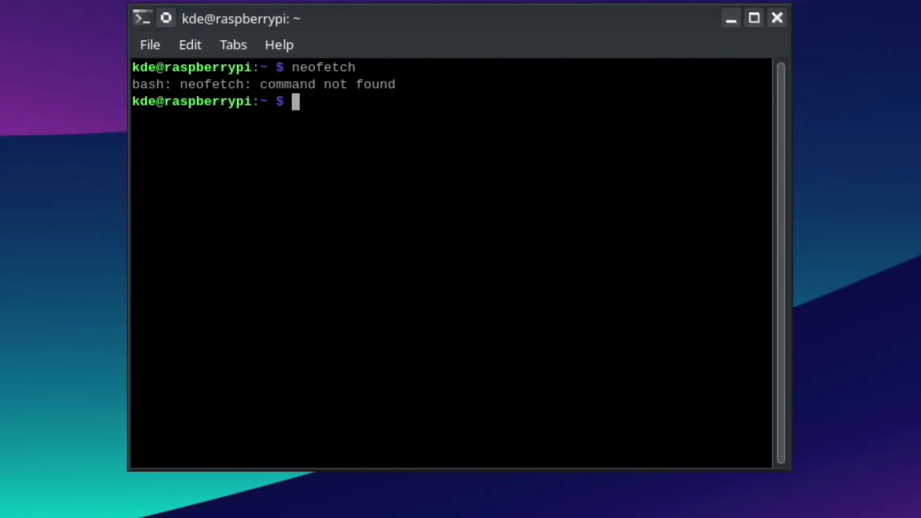
Step: Install neofetch with 'sudo apt install neofetch' and rerun it to show the system summary
{"action": "type", "text": "sudo ap"}
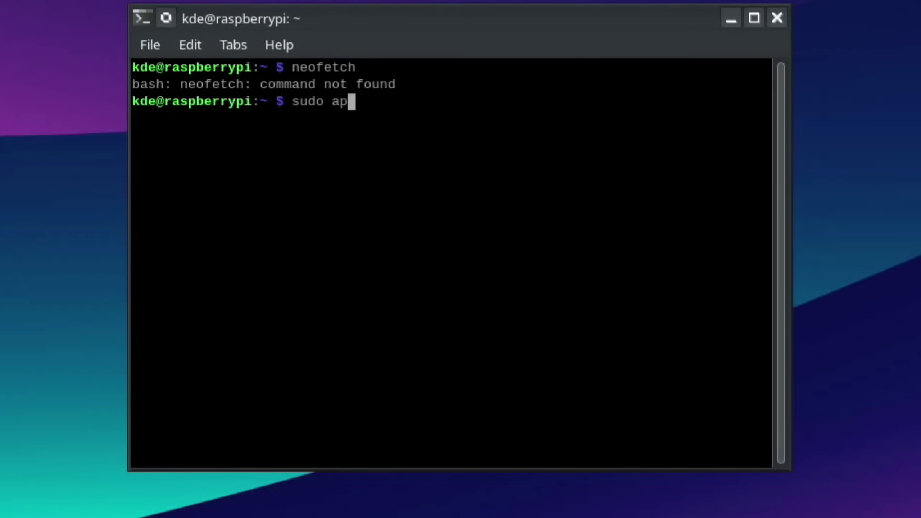
{"action": "type", "text": "t install"}
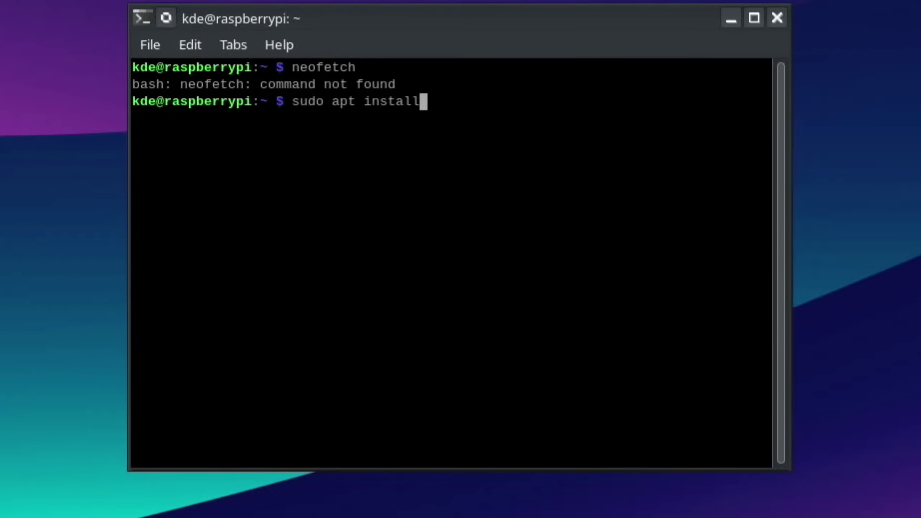
{"action": "type", "text": " neofet"}
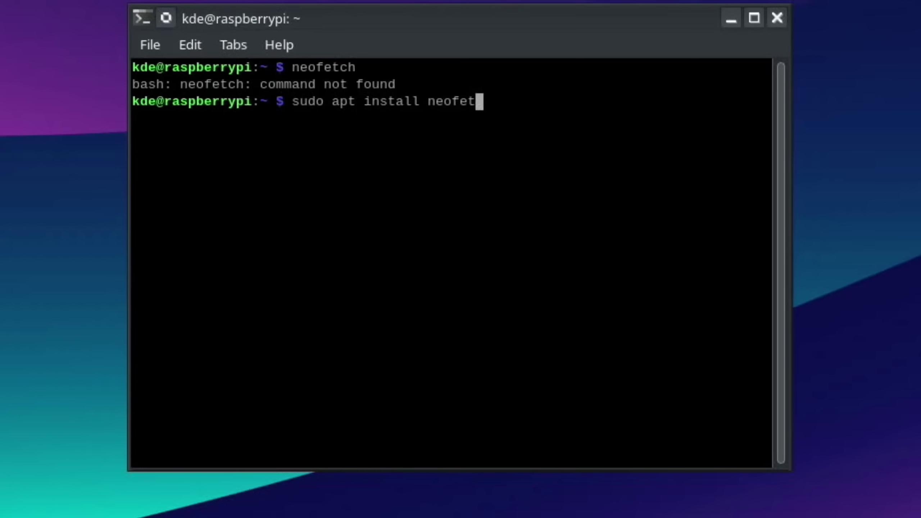
{"action": "type", "text": "ch"}
{"action": "key", "text": "Return"}
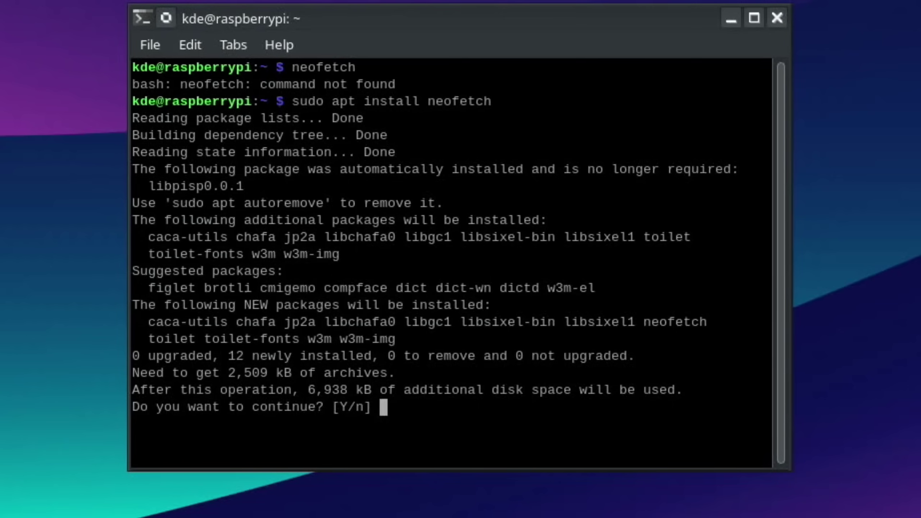
{"action": "type", "text": "y"}
{"action": "key", "text": "Return"}
{"action": "key", "text": "Up"}
{"action": "key", "text": "Up"}
{"action": "key", "text": "Return"}
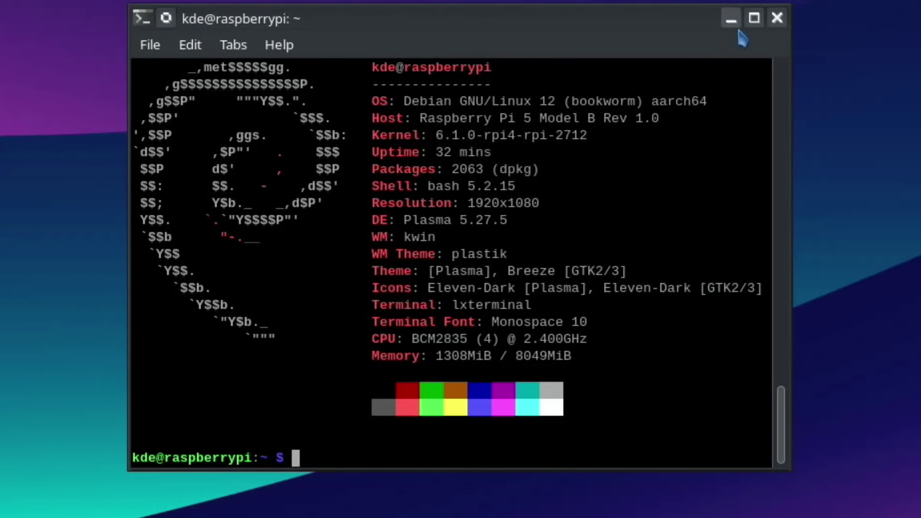
Step: Close the terminal and install Transmission from Discover, authorising with the account password
{"action": "left_click", "coordinate": [777, 21]}
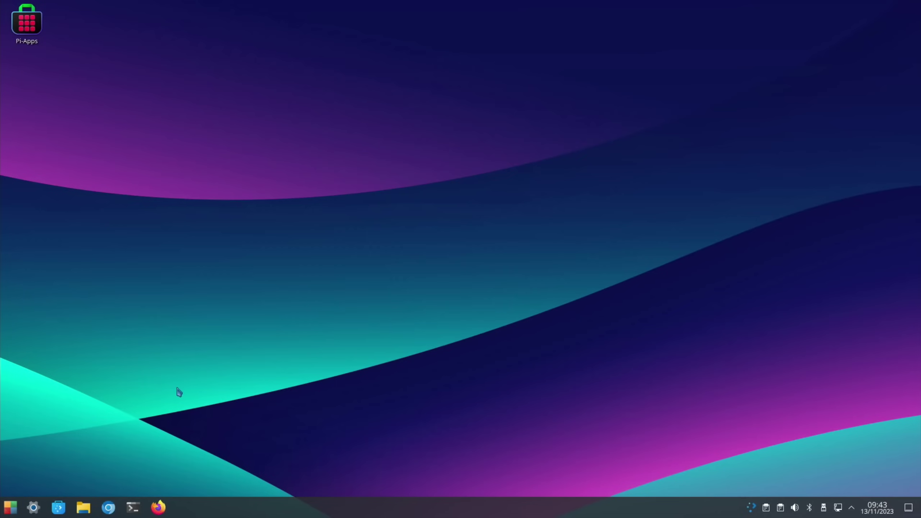
{"action": "key", "text": "super"}
{"action": "type", "text": "trans"}
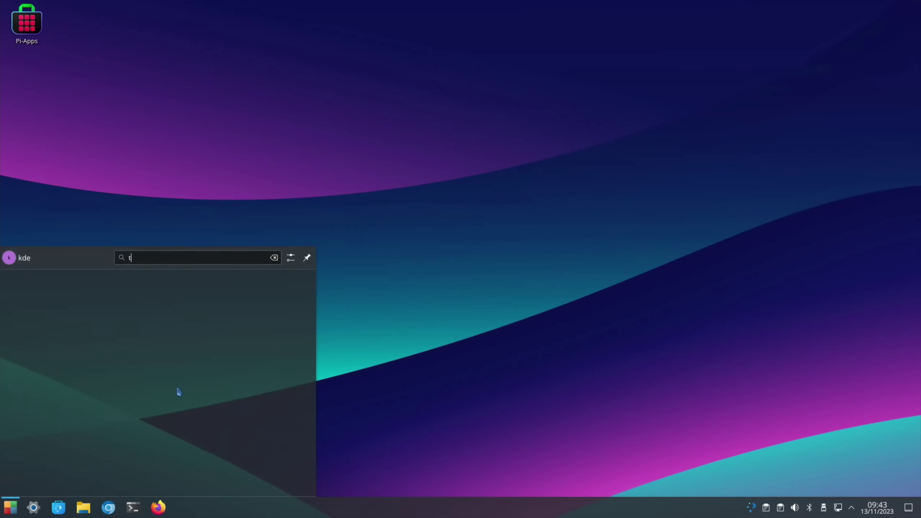
{"action": "type", "text": "m"}
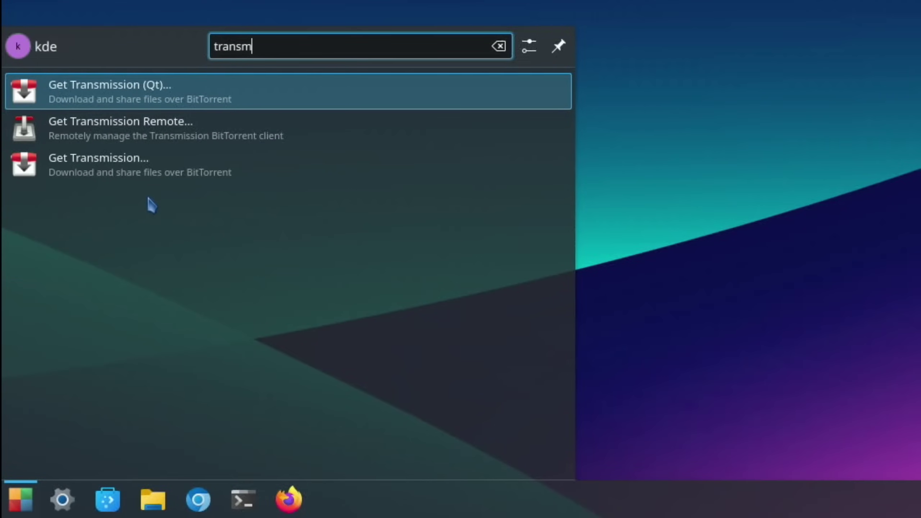
{"action": "left_click", "coordinate": [97, 173]}
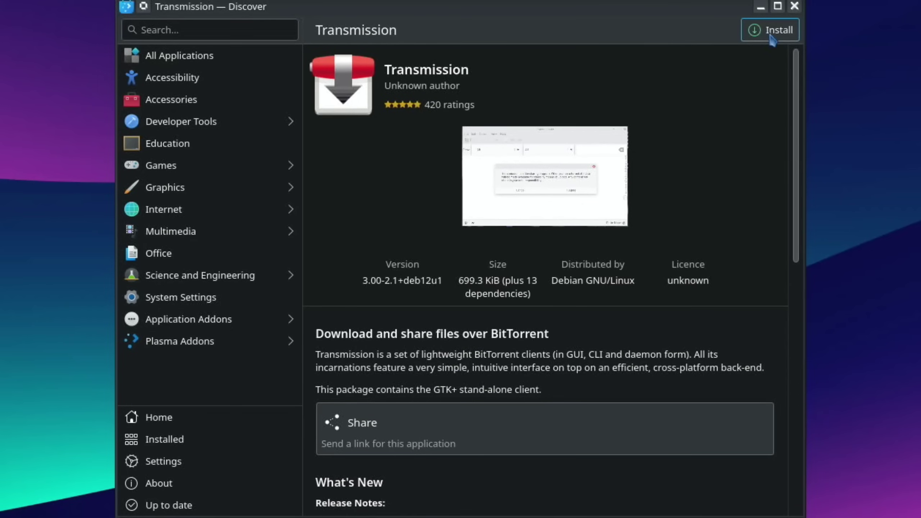
{"action": "left_click", "coordinate": [770, 31]}
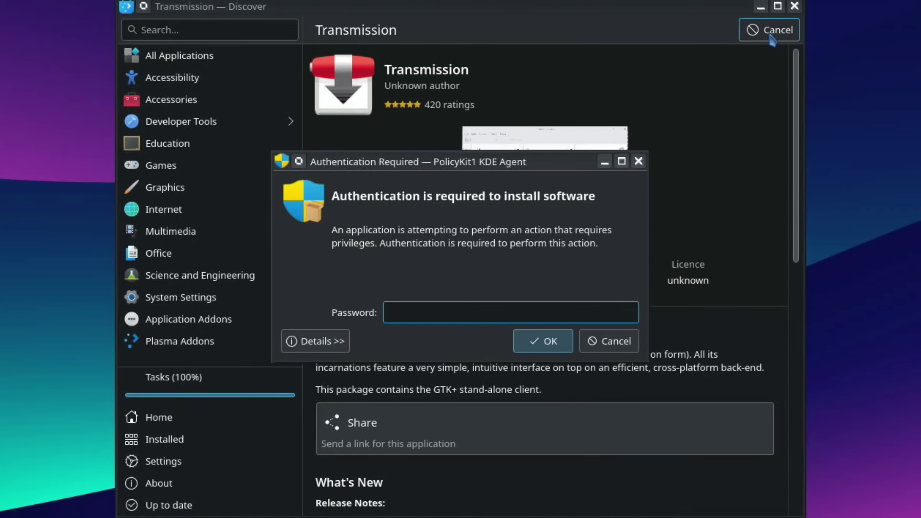
{"action": "type", "text": "***"}
{"action": "key", "text": "Return"}
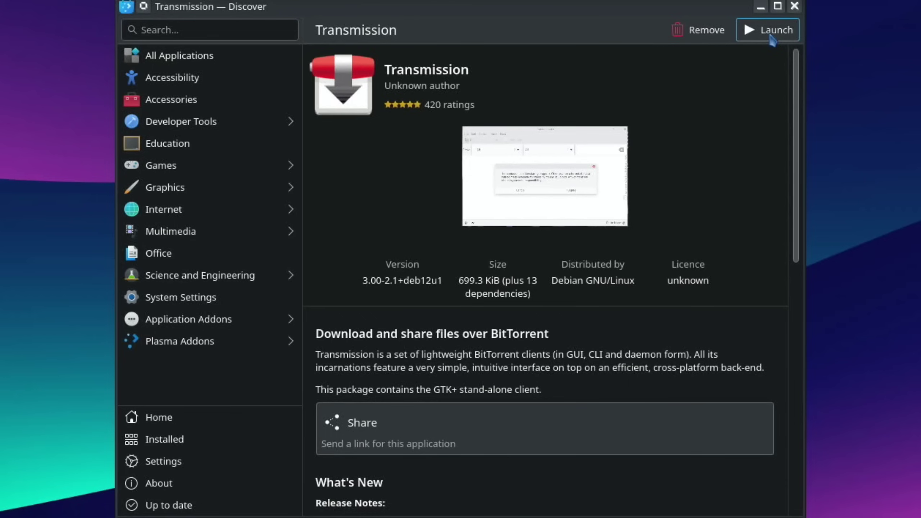
Step: Close Discover and install sysbench via 'sudo apt install sysbench', accepting its dependencies
{"action": "left_click", "coordinate": [795, 7]}
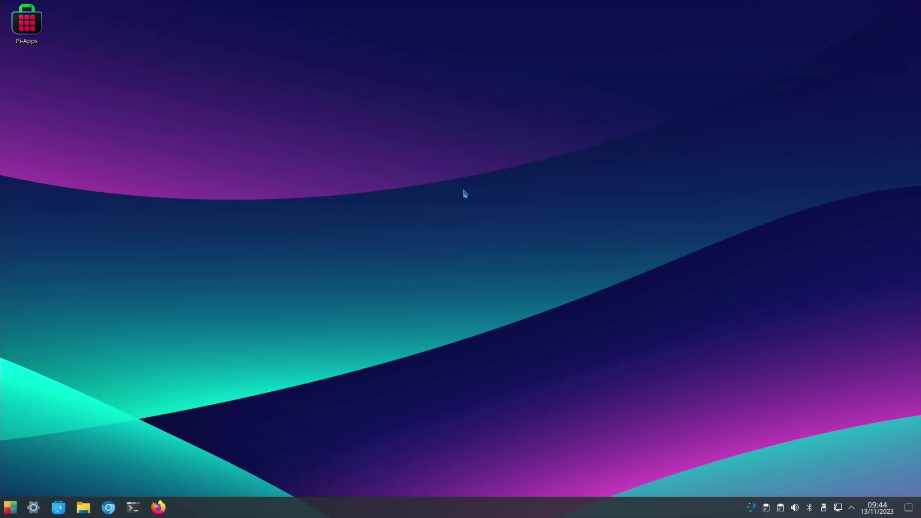
{"action": "key", "text": "ctrl+alt+t"}
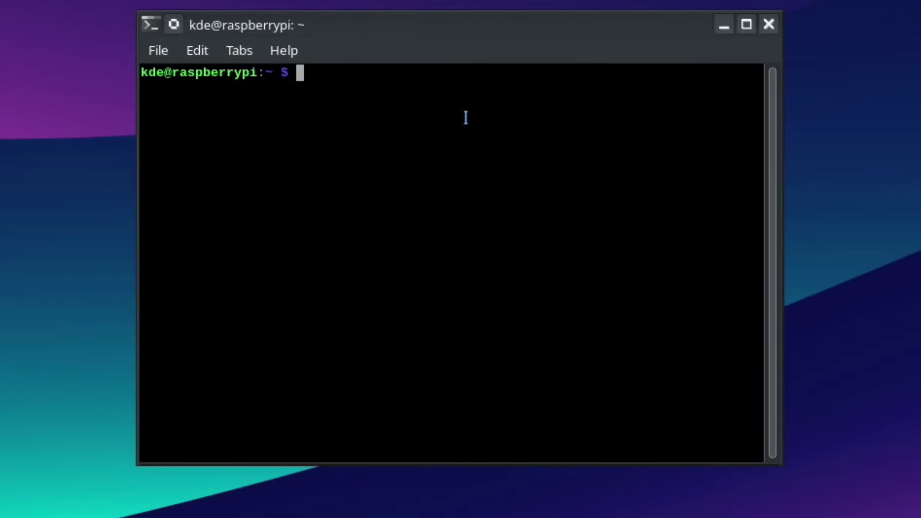
{"action": "type", "text": "sudo apt install neofetch"}
{"action": "key", "text": "BackSpace"}
{"action": "key", "text": "BackSpace"}
{"action": "key", "text": "BackSpace"}
{"action": "key", "text": "BackSpace"}
{"action": "key", "text": "BackSpace"}
{"action": "key", "text": "BackSpace"}
{"action": "key", "text": "BackSpace"}
{"action": "key", "text": "BackSpace"}
{"action": "type", "text": "sysbench"}
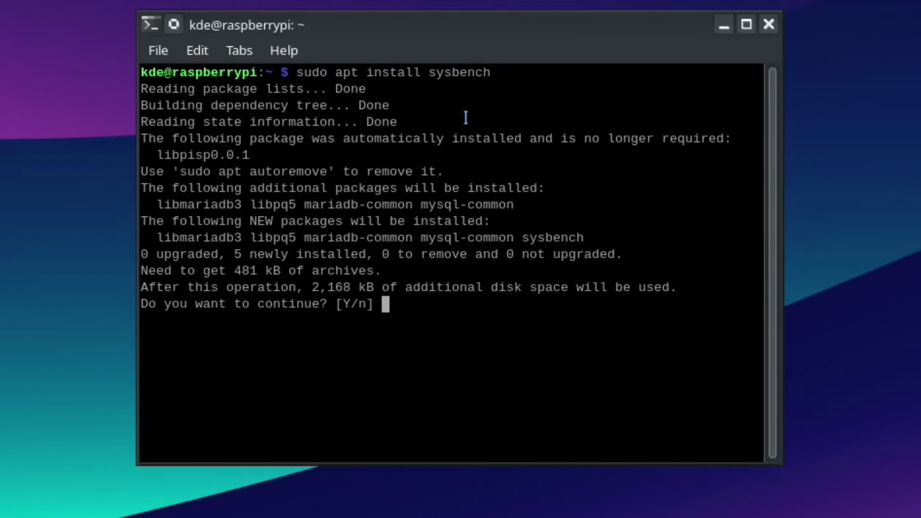
{"action": "type", "text": "y"}
{"action": "key", "text": "Return"}
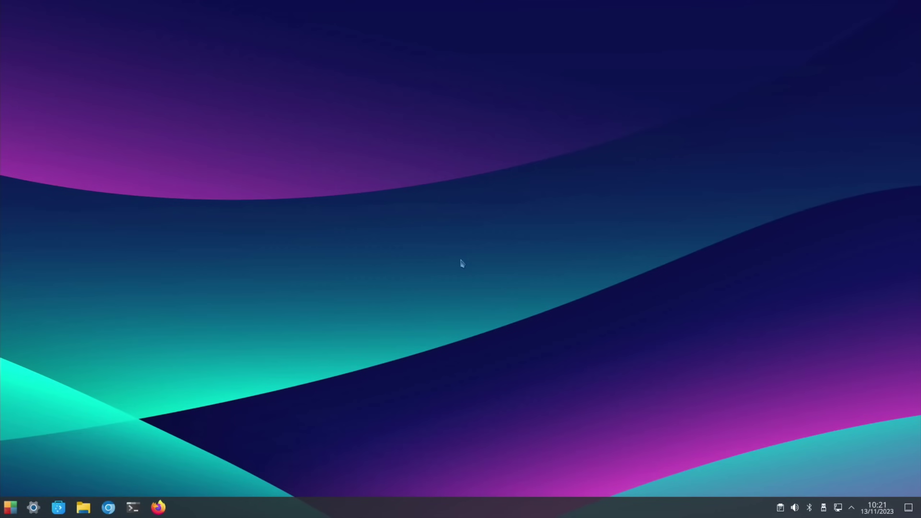
Step: Open /boot/config.txt as root in nano with 'sudo nano /boot/config.txt'
{"action": "key", "text": "ctrl+alt+t"}
{"action": "type", "text": "sudo nan"}
{"action": "type", "text": "o /"}
{"action": "type", "text": "boot"}
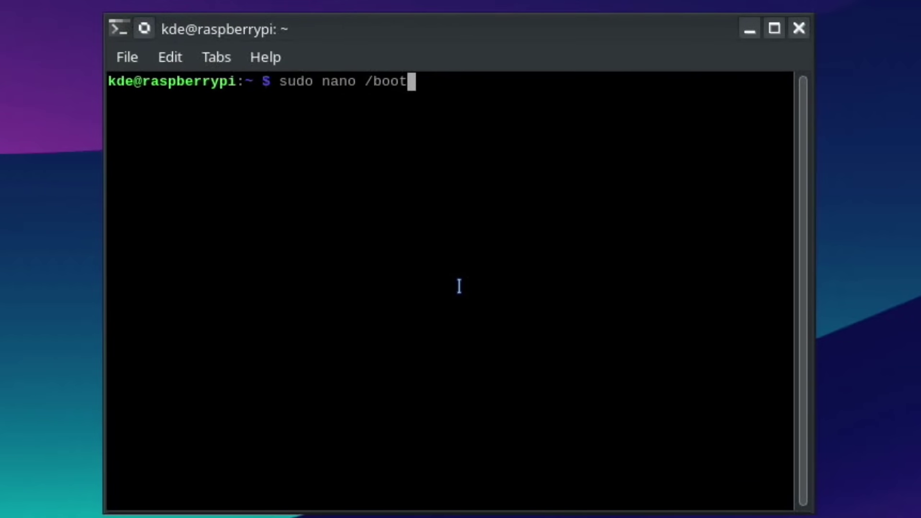
{"action": "type", "text": "/"}
{"action": "type", "text": "con"}
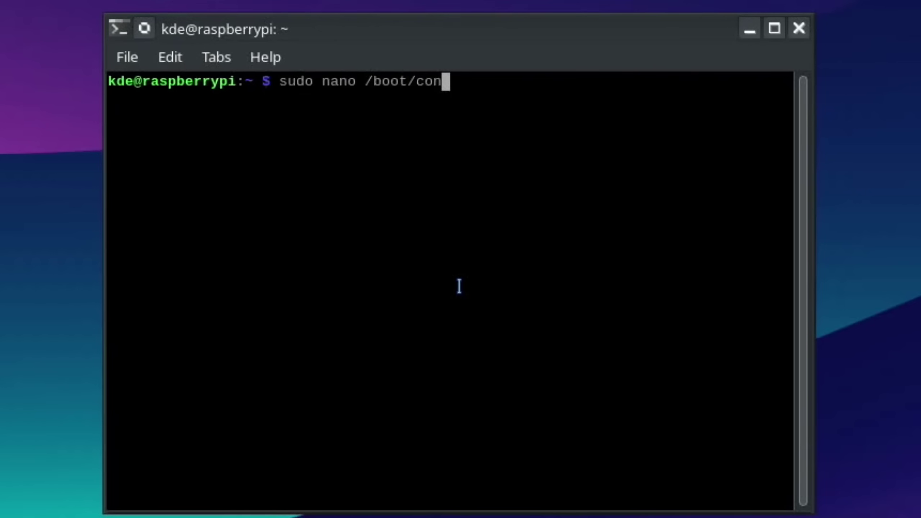
{"action": "type", "text": "fig.txt"}
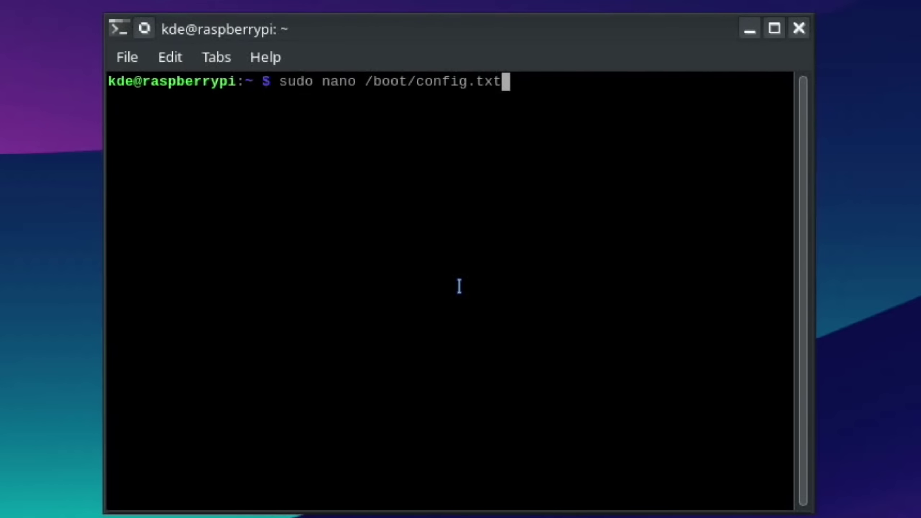
{"action": "key", "text": "Return"}
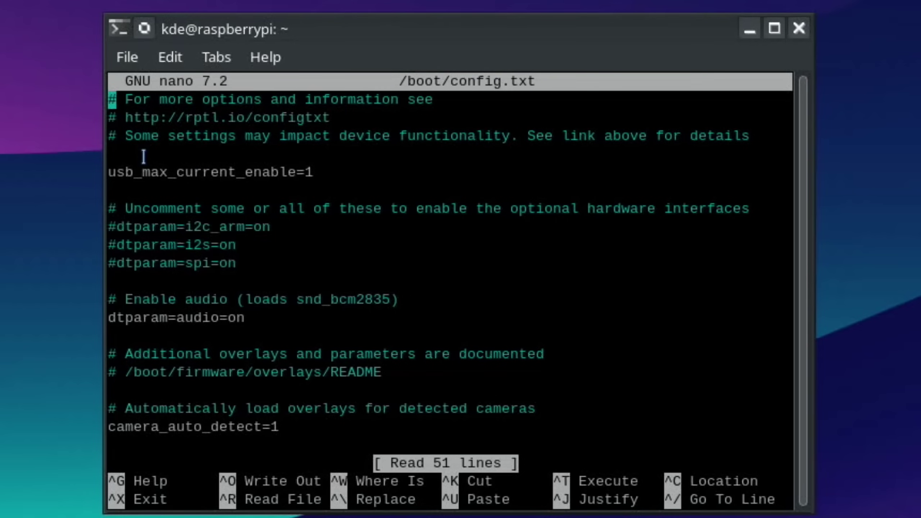
Step: Comment out usb_max_current_enable=1, add 'leepspvideo added' above it, and add blank lines below
{"action": "key", "text": "Down"}
{"action": "key", "text": "Down"}
{"action": "key", "text": "Down"}
{"action": "key", "text": "Down"}
{"action": "type", "text": "#"}
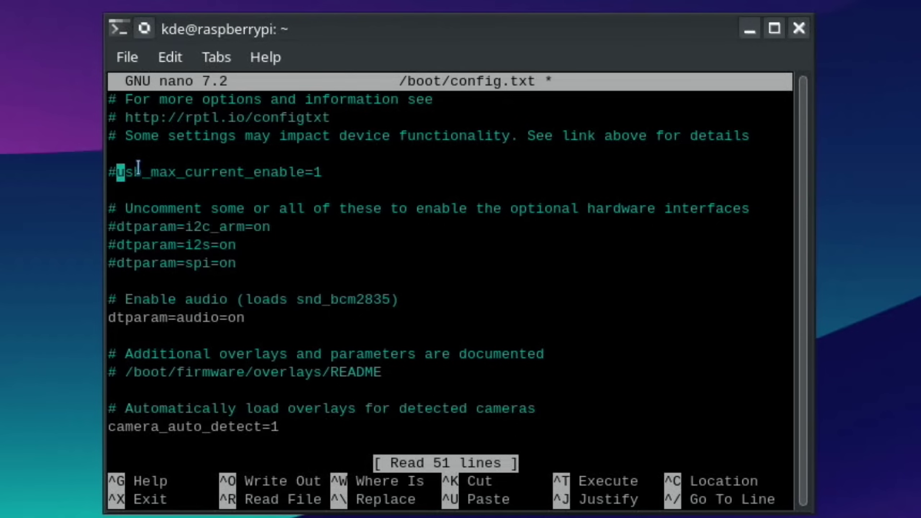
{"action": "key", "text": "Down"}
{"action": "key", "text": "Up"}
{"action": "key", "text": "Up"}
{"action": "key", "text": "Return"}
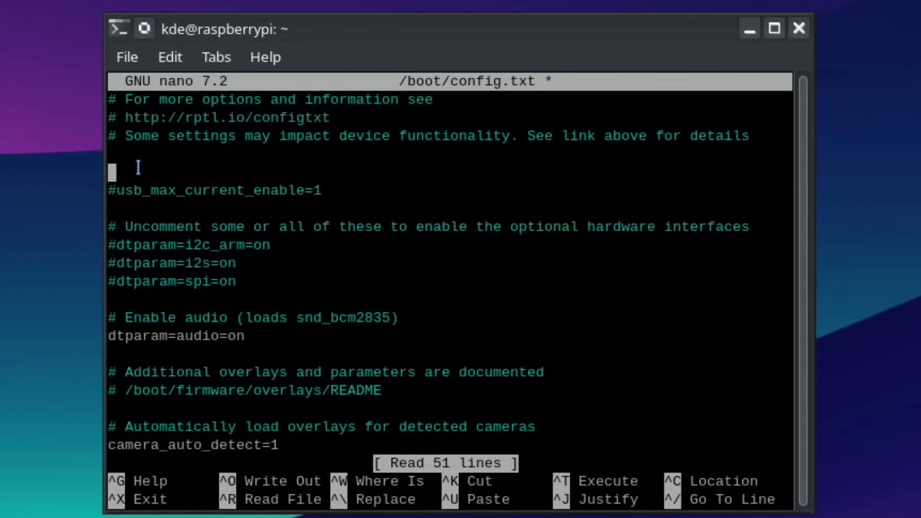
{"action": "type", "text": "leepspvideo added"}
{"action": "key", "text": "Down"}
{"action": "key", "text": "Down"}
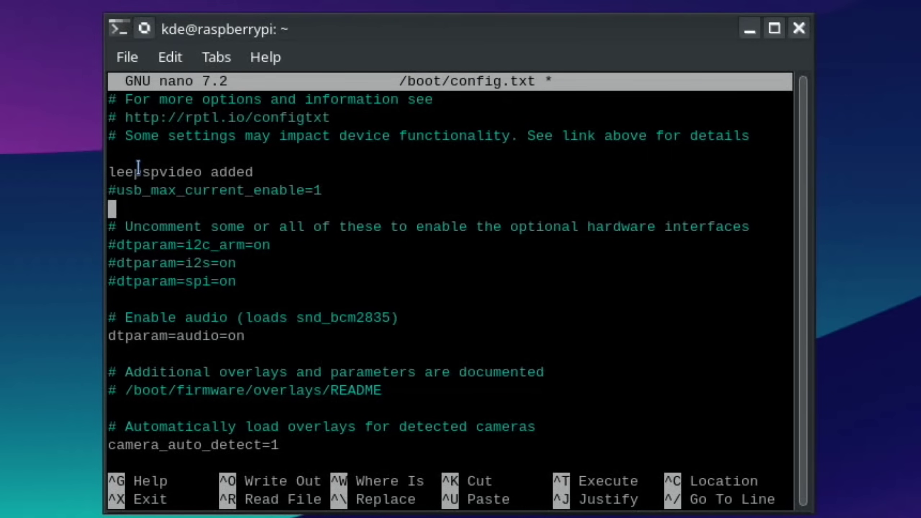
{"action": "key", "text": "Return"}
{"action": "key", "text": "Return"}
{"action": "key", "text": "Up"}
{"action": "key", "text": "Up"}
Step: Open Documents/kde in Geany and copy the arm_freq=3000, gpu_freq=1000 and force_turbo=1 lines
{"action": "key", "text": "super+e"}
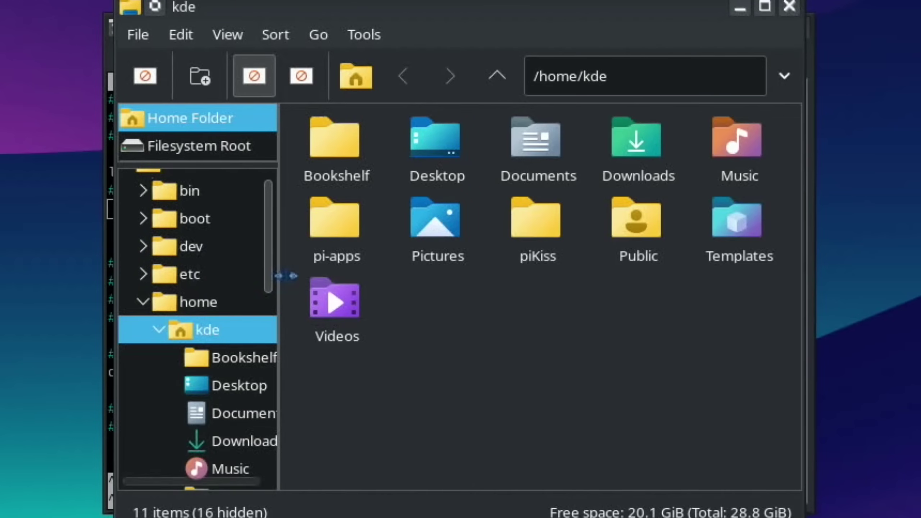
{"action": "double_click", "coordinate": [542, 153]}
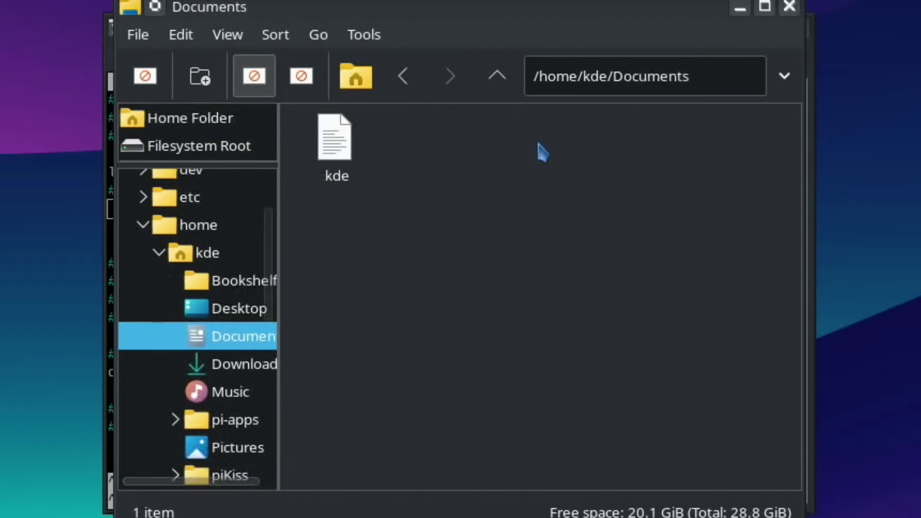
{"action": "left_click", "coordinate": [357, 154]}
{"action": "double_click", "coordinate": [356, 154]}
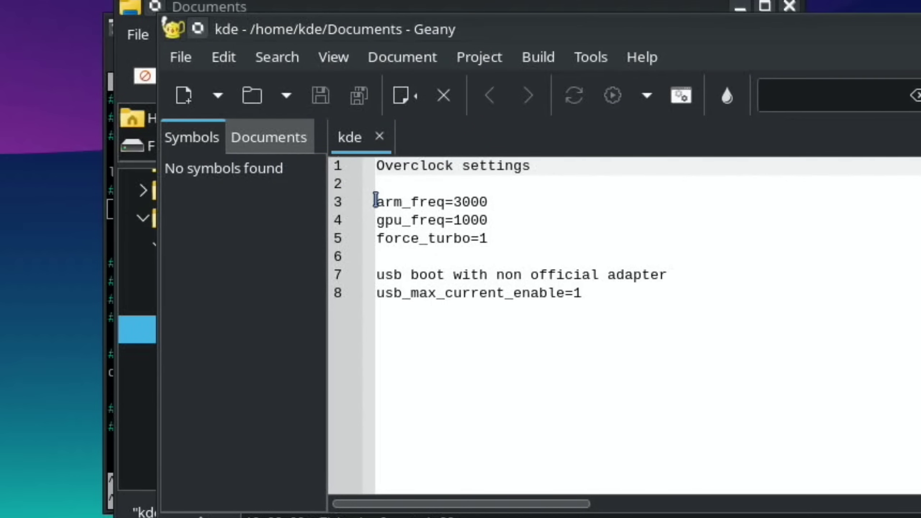
{"action": "left_click_drag", "start_coordinate": [375, 201], "coordinate": [510, 235]}
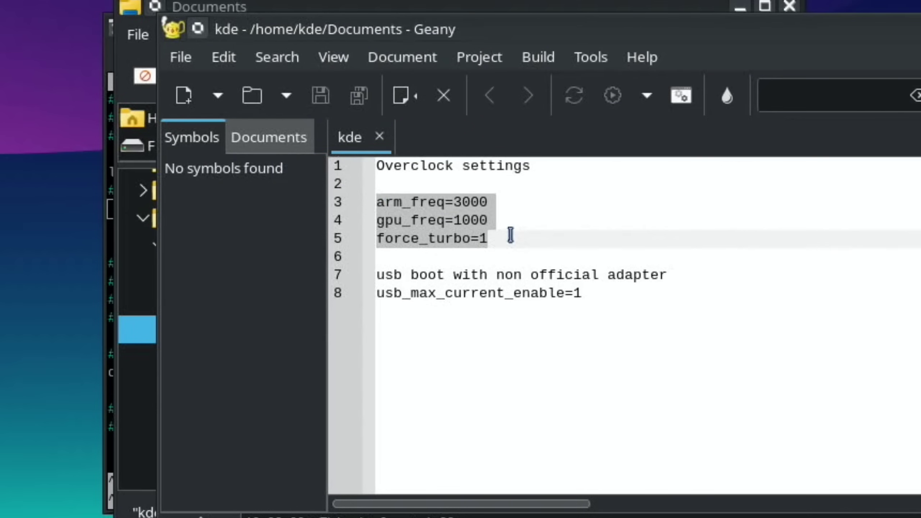
{"action": "right_click", "coordinate": [459, 227]}
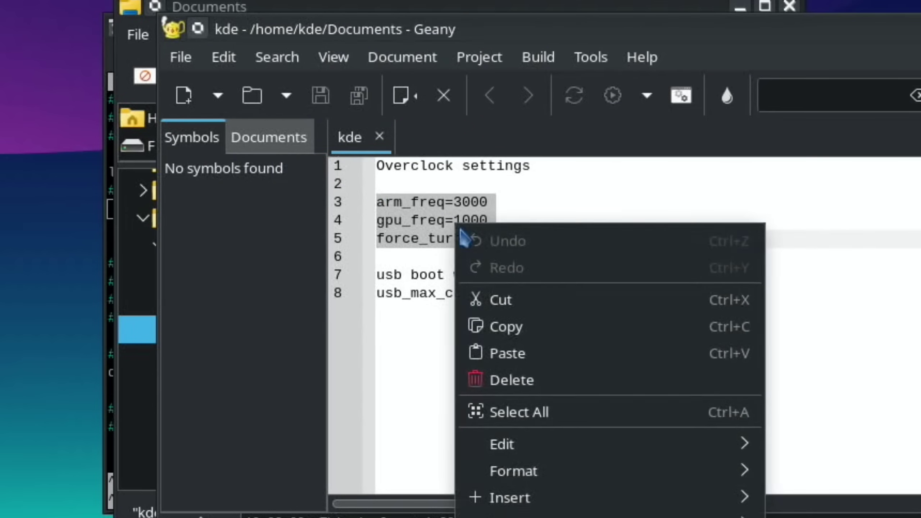
{"action": "left_click", "coordinate": [498, 327]}
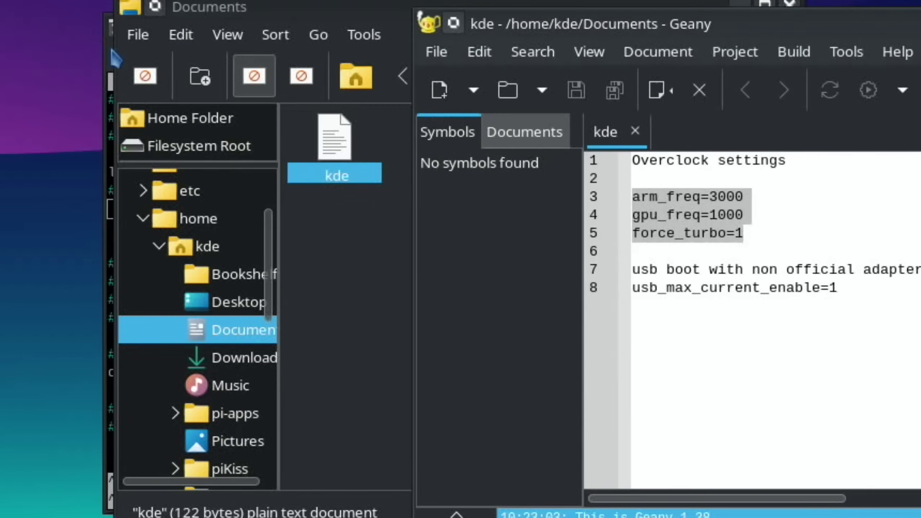
Step: Paste the three overclock lines into config.txt in nano and add spacing lines
{"action": "key", "text": "alt+Tab"}
{"action": "left_click", "coordinate": [116, 57]}
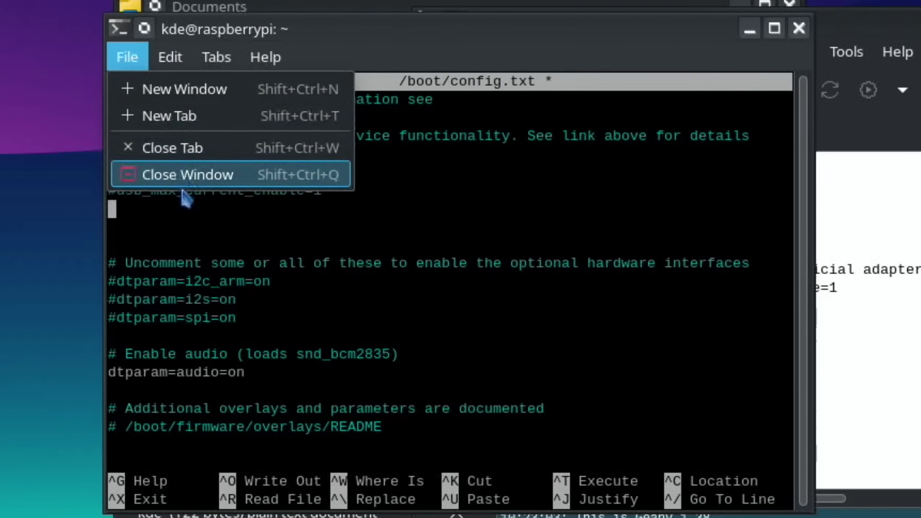
{"action": "left_click", "coordinate": [124, 213]}
{"action": "right_click", "coordinate": [125, 212]}
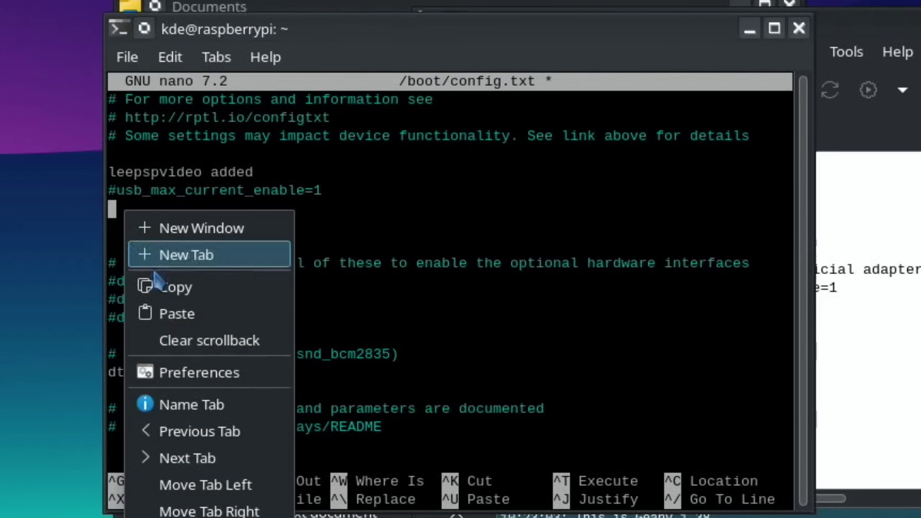
{"action": "left_click", "coordinate": [172, 314]}
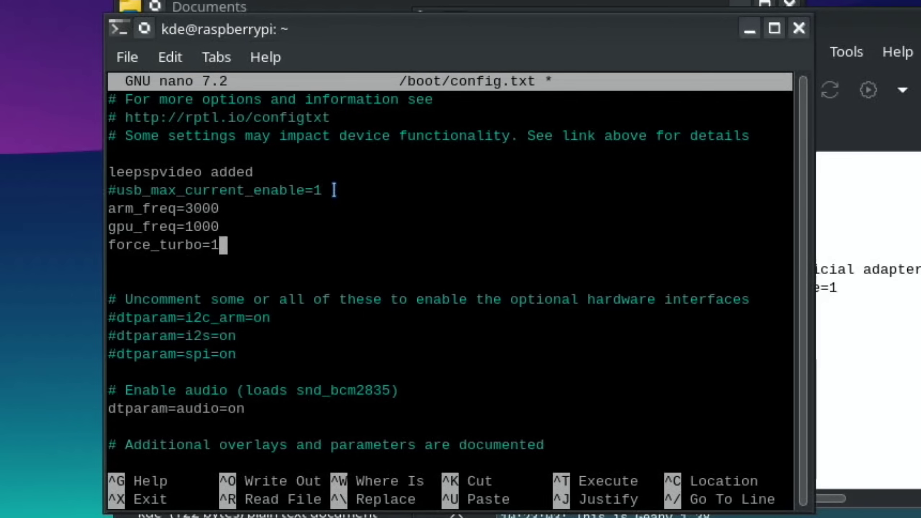
{"action": "key", "text": "Up"}
{"action": "key", "text": "Up"}
{"action": "key", "text": "Home"}
{"action": "key", "text": "Return"}
{"action": "key", "text": "Up"}
{"action": "key", "text": "Up"}
{"action": "key", "text": "Return"}
{"action": "key", "text": "Up"}
Step: Copy the 'usb boot with non official adapter' line from Geany and paste it into config.txt
{"action": "left_click", "coordinate": [848, 129]}
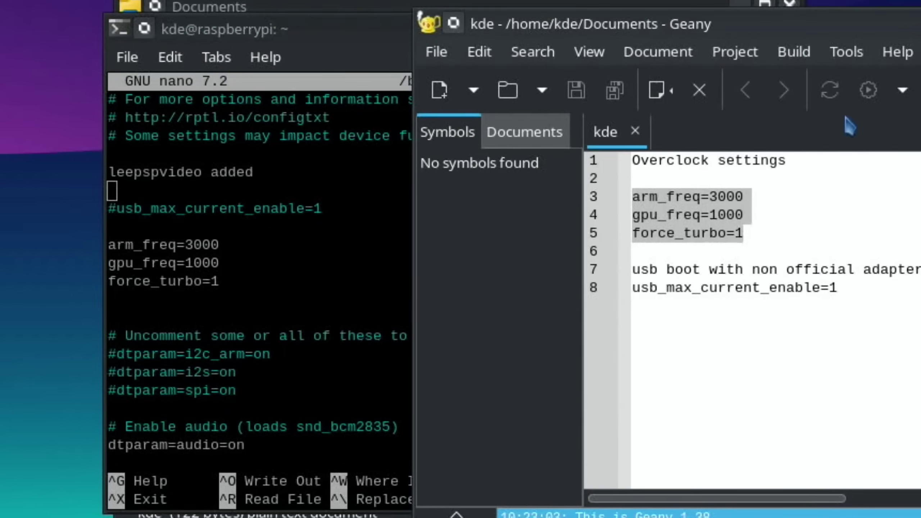
{"action": "left_click", "coordinate": [918, 269]}
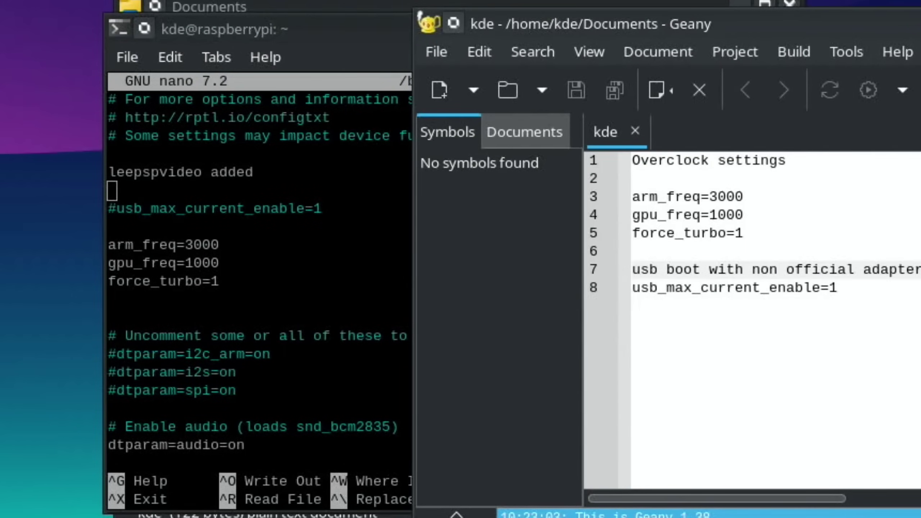
{"action": "left_click_drag", "start_coordinate": [917, 269], "coordinate": [633, 270]}
{"action": "key", "text": "Return"}
{"action": "key", "text": "BackSpace"}
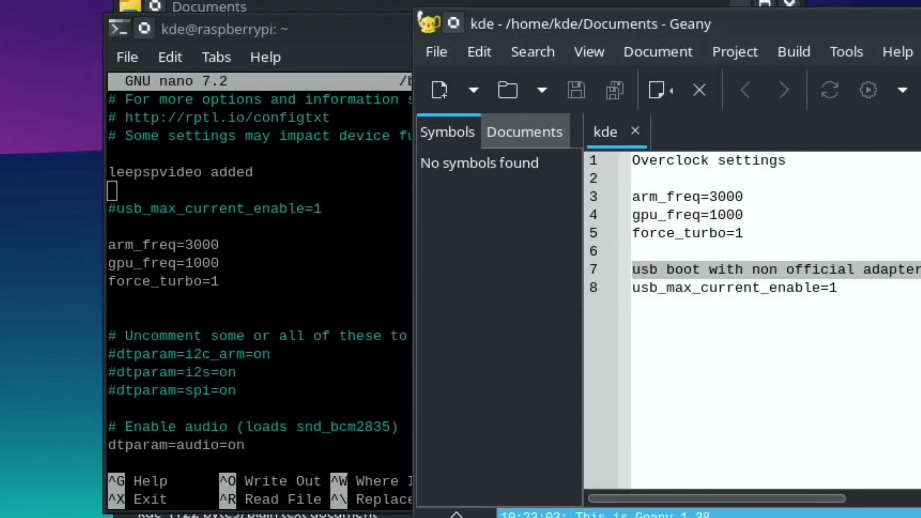
{"action": "right_click", "coordinate": [904, 277]}
{"action": "left_click", "coordinate": [916, 369]}
{"action": "left_click", "coordinate": [113, 190]}
{"action": "right_click", "coordinate": [112, 196]}
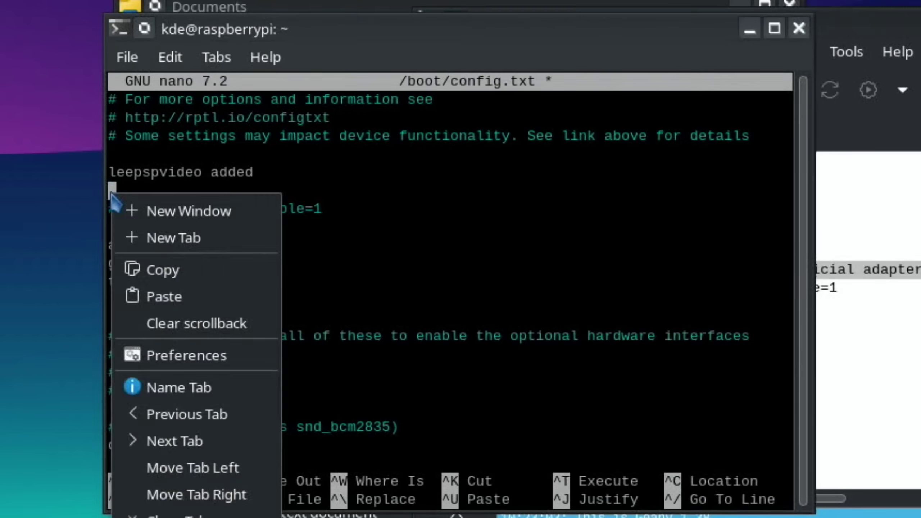
{"action": "left_click", "coordinate": [164, 296]}
Step: Comment out the pasted usb boot line and the 'leepspvideo added' line with #
{"action": "key", "text": "Home"}
{"action": "type", "text": "#"}
{"action": "key", "text": "Up"}
{"action": "key", "text": "Home"}
{"action": "type", "text": "#"}
{"action": "key", "text": "Down"}
{"action": "key", "text": "Home"}
{"action": "key", "text": "Return"}
{"action": "key", "text": "Down"}
Step: Prefix # to usb_max_current_enable and the overclock lines, adding a blank line above force_turbo
{"action": "key", "text": "Down"}
{"action": "key", "text": "Down"}
{"action": "type", "text": "#"}
{"action": "key", "text": "Down"}
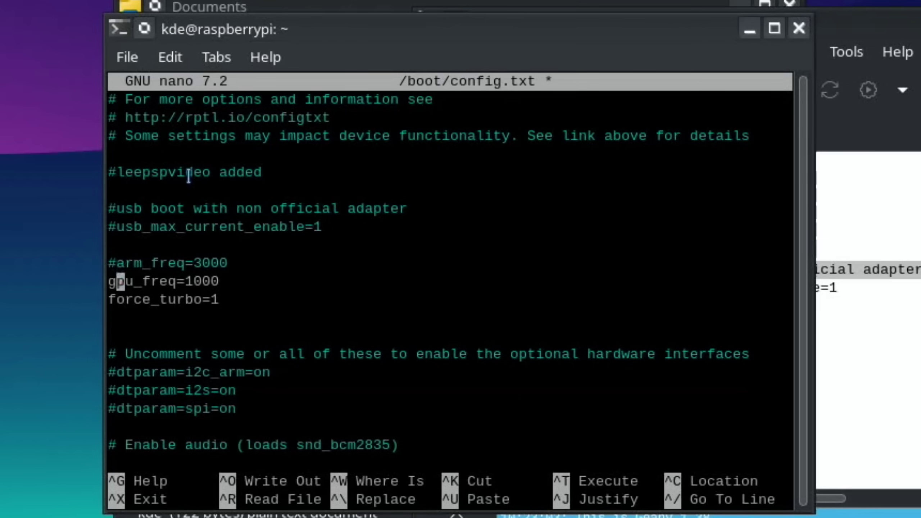
{"action": "key", "text": "Home"}
{"action": "type", "text": "#"}
{"action": "key", "text": "Down"}
{"action": "key", "text": "Home"}
{"action": "type", "text": "#"}
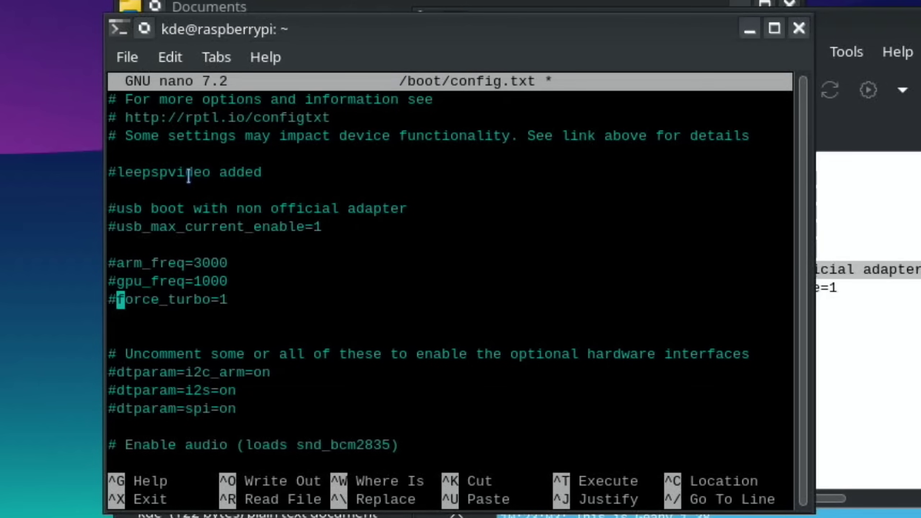
{"action": "key", "text": "Home"}
{"action": "key", "text": "Return"}
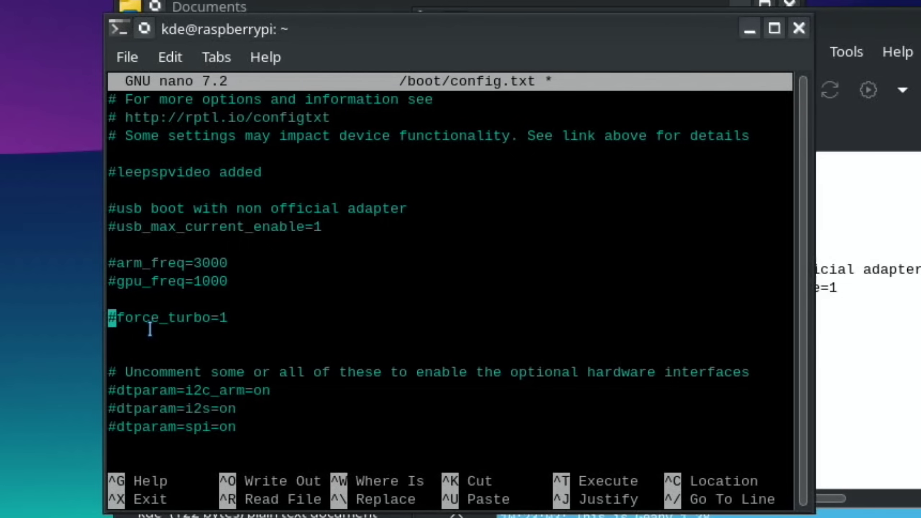
Step: Add a '#overclock settings' heading above arm_freq and save config.txt on exit
{"action": "key", "text": "Up"}
{"action": "key", "text": "Up"}
{"action": "key", "text": "Up"}
{"action": "key", "text": "Up"}
{"action": "key", "text": "Return"}
{"action": "type", "text": "#overclock settings"}
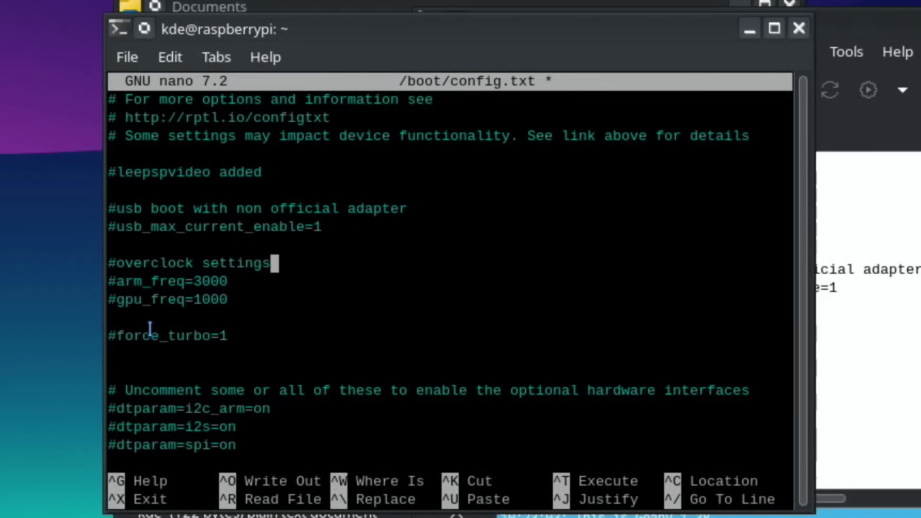
{"action": "key", "text": "Left"}
{"action": "key", "text": "Left"}
{"action": "key", "text": "Left"}
{"action": "key", "text": "Left"}
{"action": "key", "text": "Left"}
{"action": "key", "text": "Left"}
{"action": "key", "text": "Down"}
{"action": "key", "text": "Down"}
{"action": "key", "text": "Down"}
{"action": "key", "text": "ctrl+x"}
{"action": "key", "text": "y"}
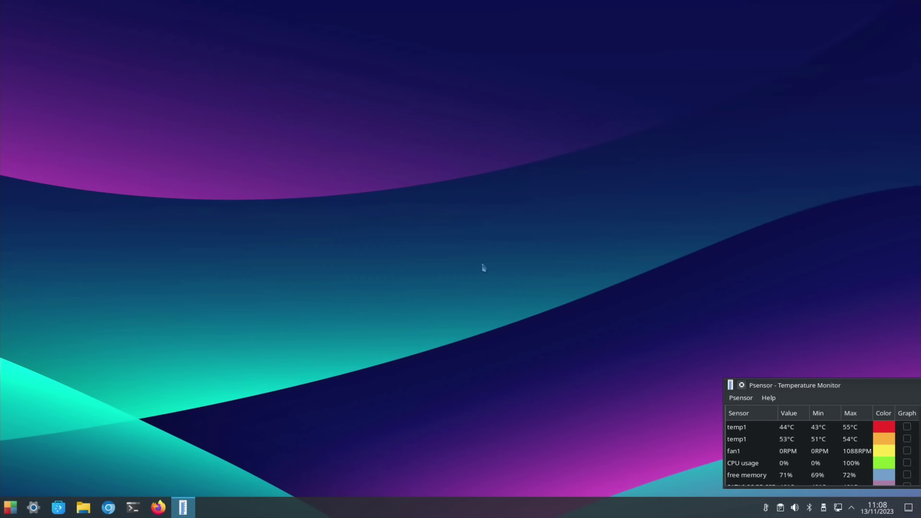
Step: In Default Applications, choose Chromium, PCManFM and LXTerminal as browser, file manager and terminal, then apply
{"action": "key", "text": "super"}
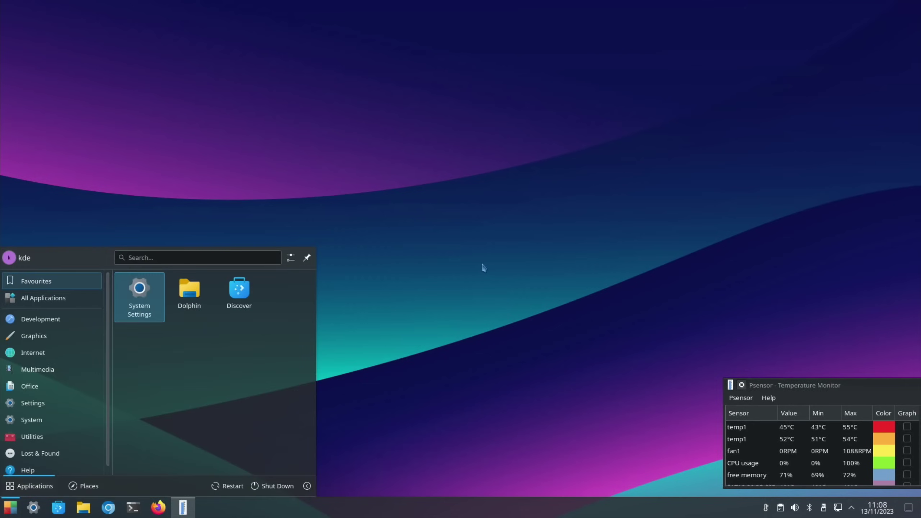
{"action": "type", "text": "default"}
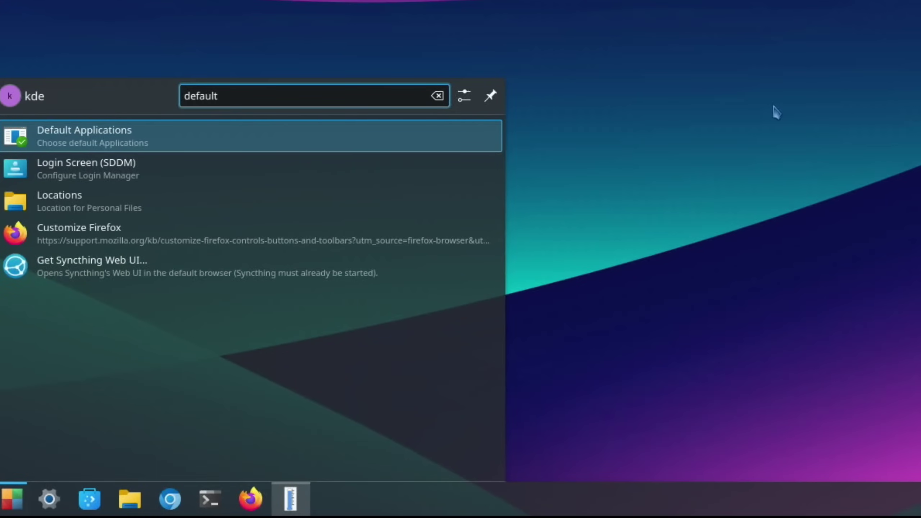
{"action": "left_click", "coordinate": [423, 146]}
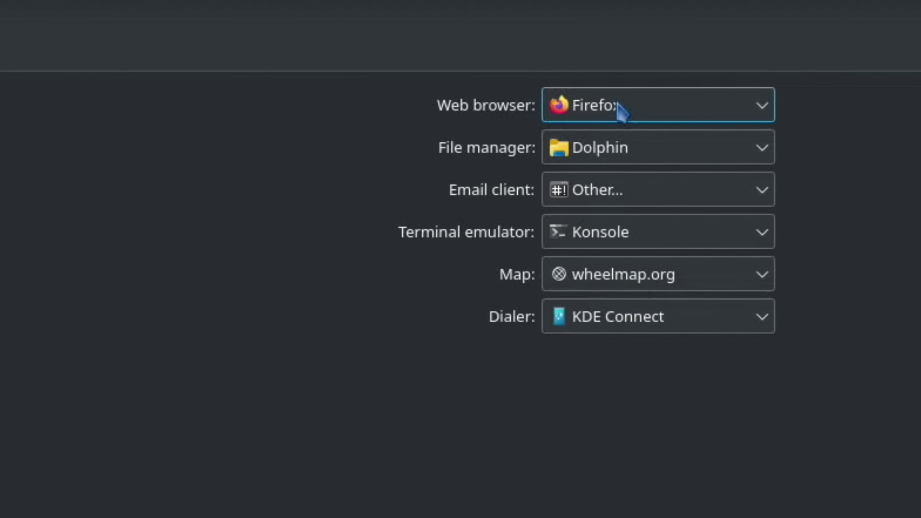
{"action": "left_click", "coordinate": [617, 105]}
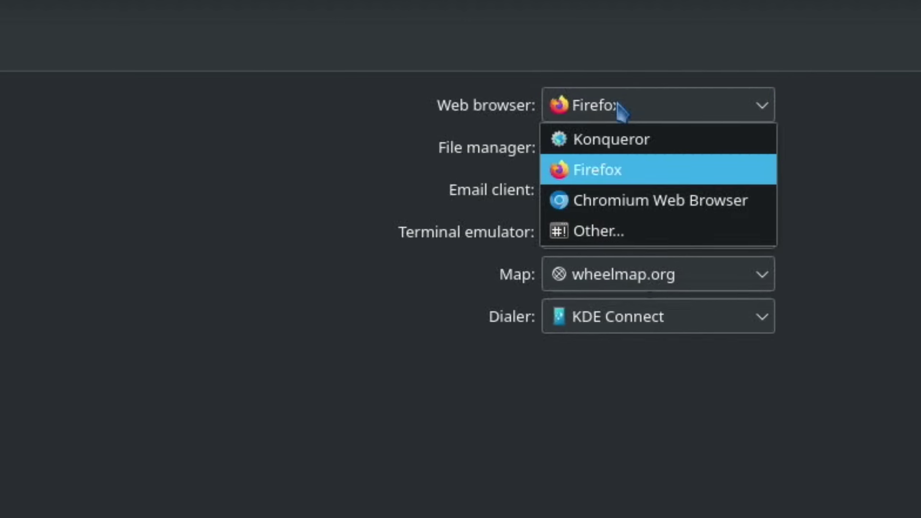
{"action": "left_click", "coordinate": [617, 200]}
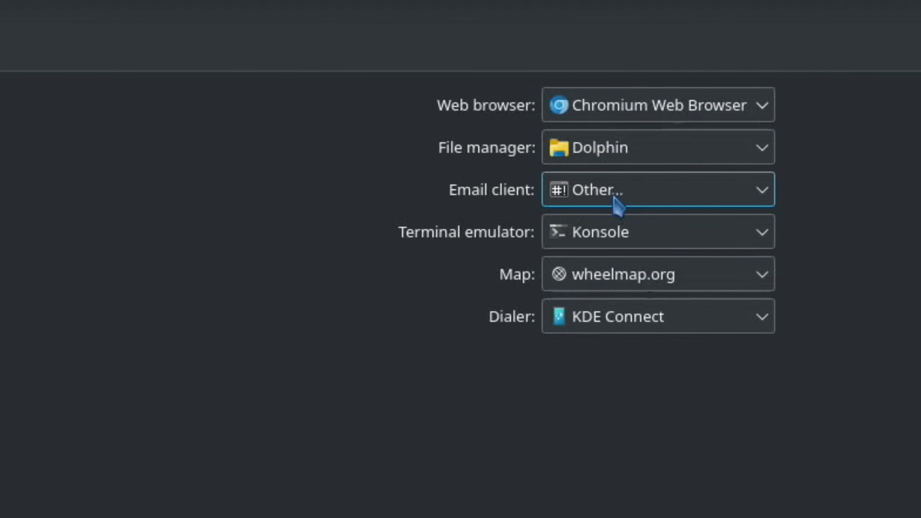
{"action": "left_click", "coordinate": [602, 160]}
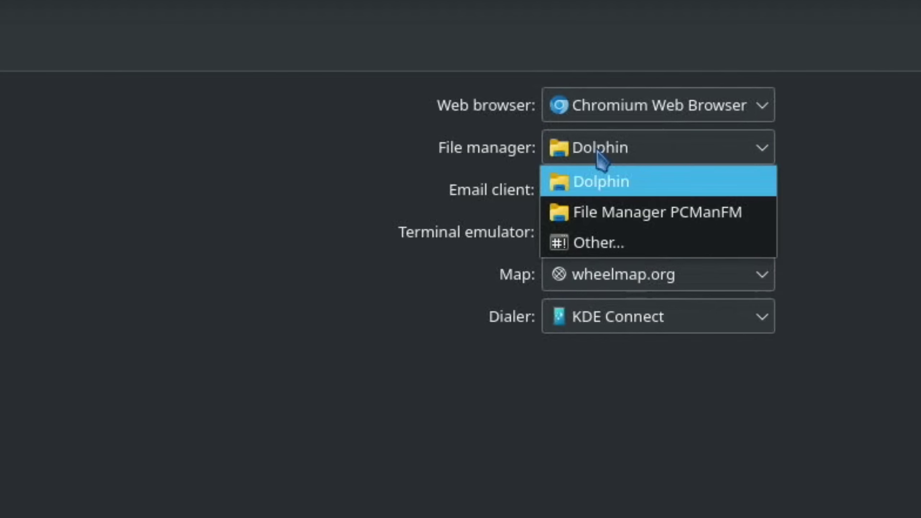
{"action": "left_click", "coordinate": [637, 213]}
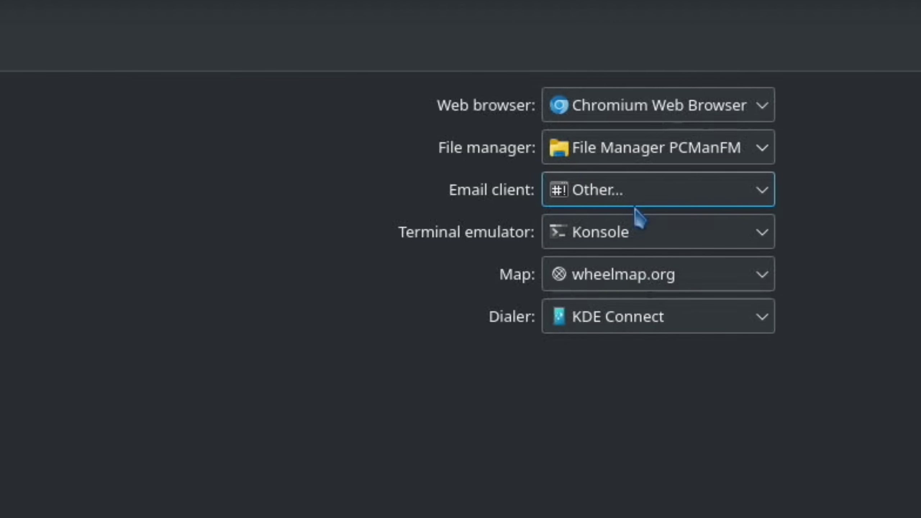
{"action": "left_click", "coordinate": [674, 234]}
{"action": "left_click", "coordinate": [651, 263]}
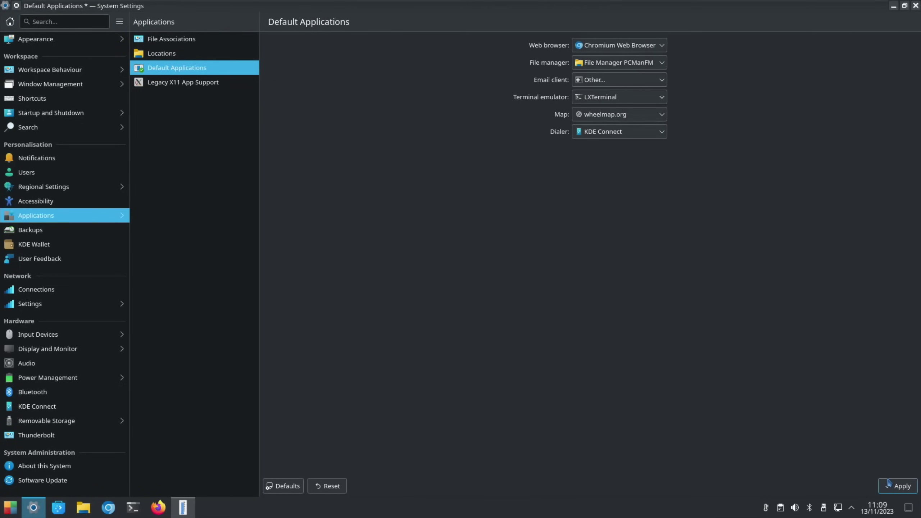
{"action": "left_click", "coordinate": [896, 485]}
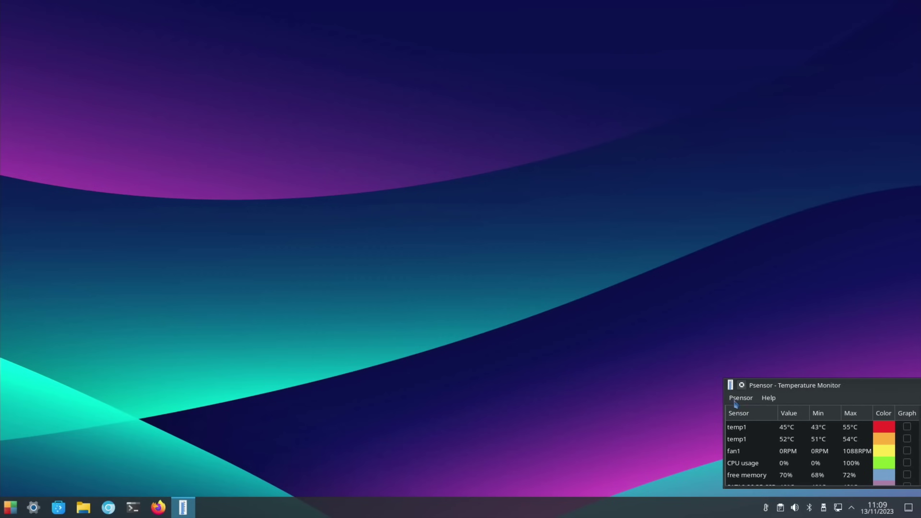
Step: Close Psensor and relaunch it from the launcher by searching 'ps'
{"action": "left_click_drag", "start_coordinate": [770, 390], "coordinate": [632, 364]}
{"action": "left_click_drag", "start_coordinate": [810, 359], "coordinate": [621, 357]}
{"action": "left_click", "coordinate": [780, 361]}
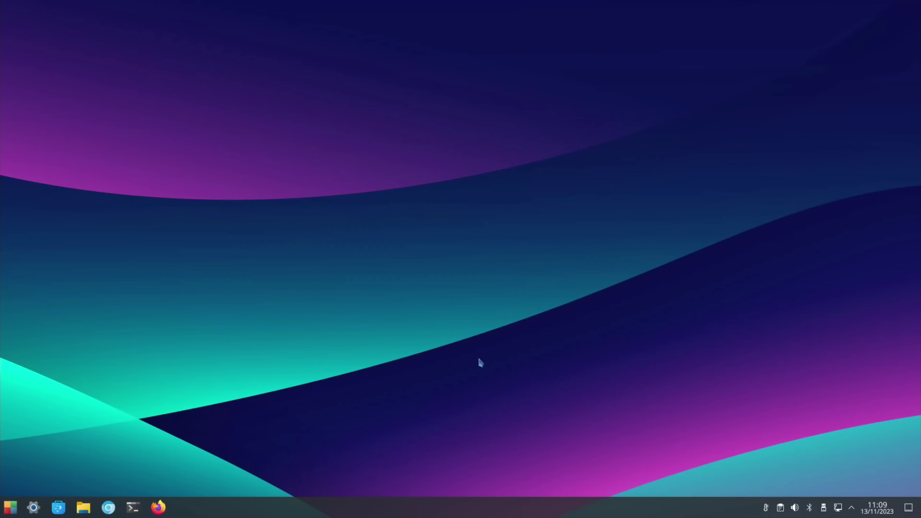
{"action": "key", "text": "super"}
{"action": "type", "text": "ps"}
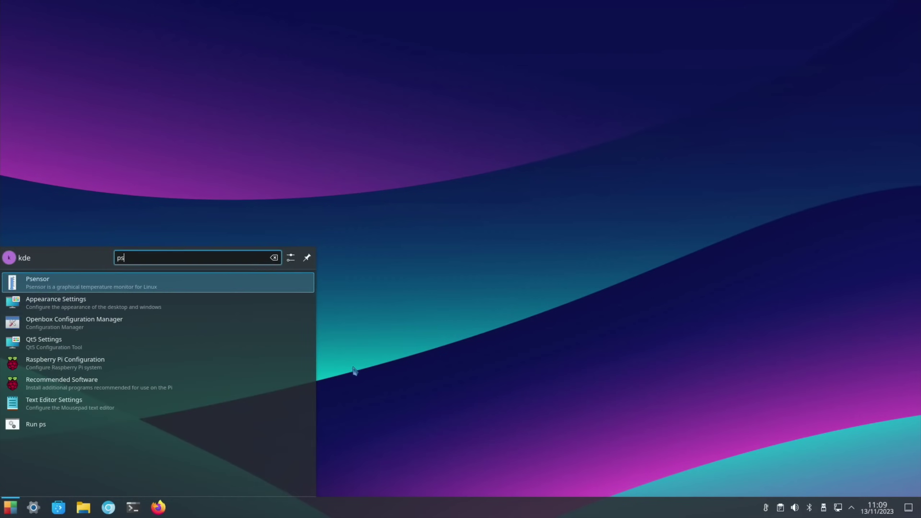
{"action": "key", "text": "Return"}
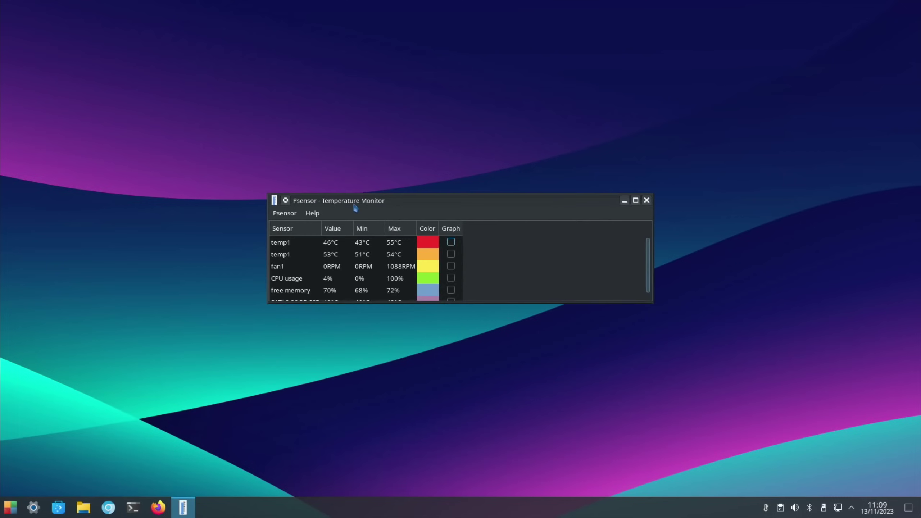
Step: Place Psensor at the bottom-right and enlarge it to show the SATA2 32GB SSD row
{"action": "left_click_drag", "start_coordinate": [354, 205], "coordinate": [779, 359]}
{"action": "double_click", "coordinate": [779, 358]}
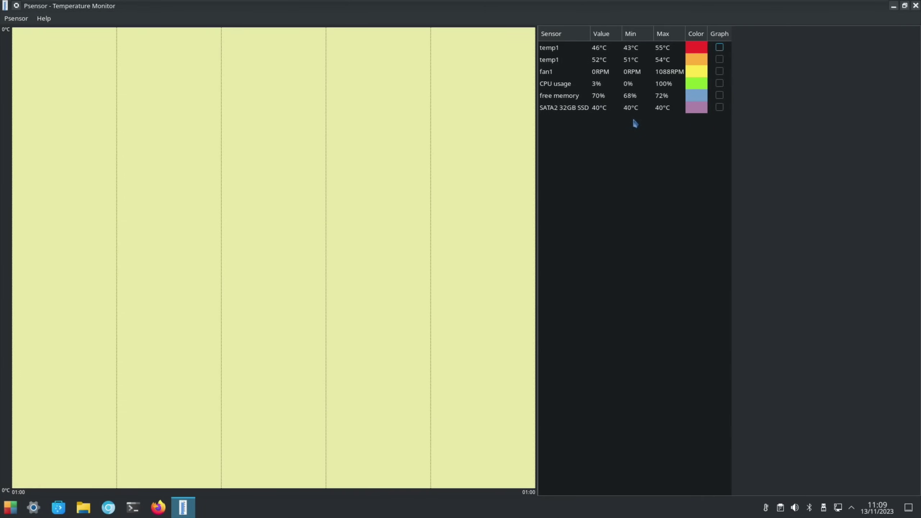
{"action": "left_click", "coordinate": [903, 7]}
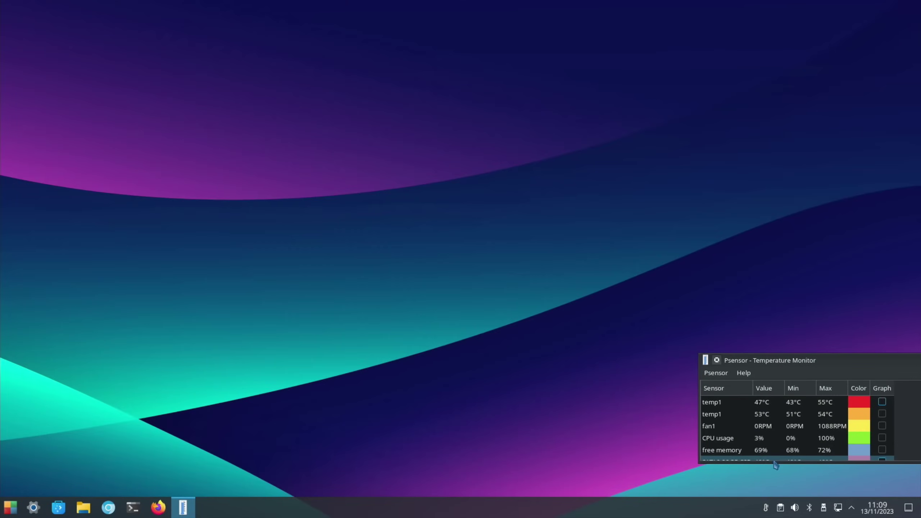
{"action": "left_click_drag", "start_coordinate": [773, 466], "coordinate": [774, 476]}
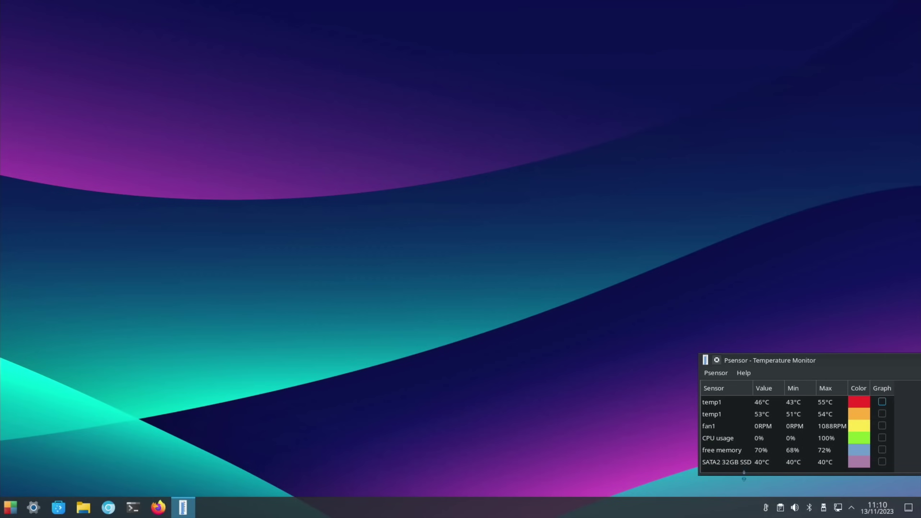
{"action": "left_click", "coordinate": [780, 508]}
Step: Install Thunar in a new terminal with 'sudo apt install thunar'
{"action": "key", "text": "super"}
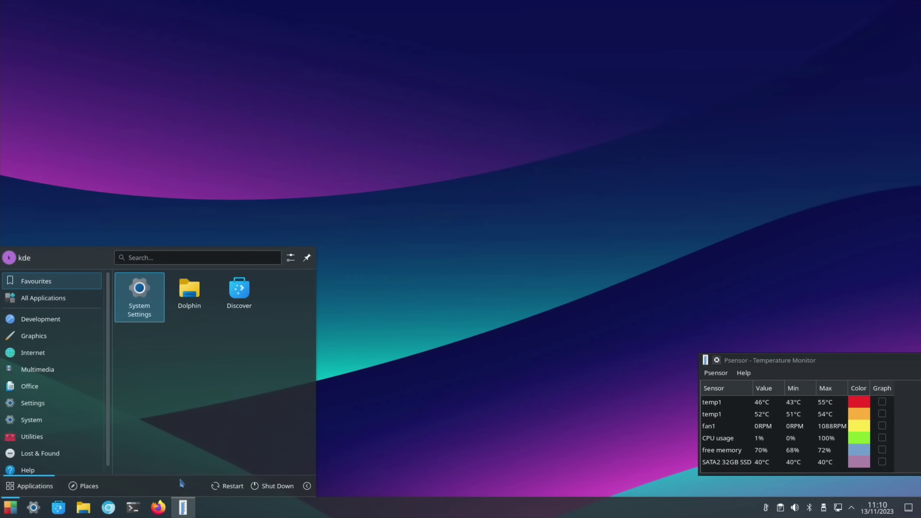
{"action": "left_click", "coordinate": [134, 507]}
{"action": "mouse_move", "coordinate": [137, 508]}
{"action": "type", "text": "sudo "}
{"action": "type", "text": "apt insta"}
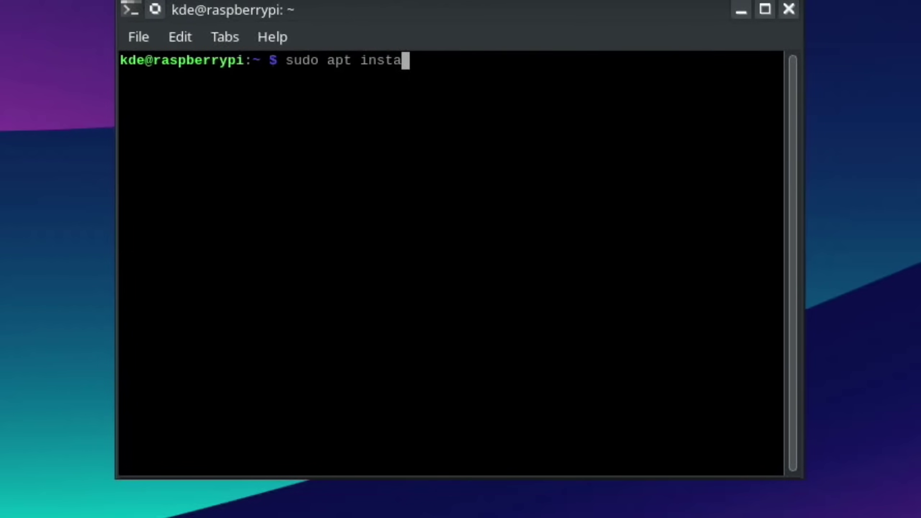
{"action": "type", "text": "ll thuna"}
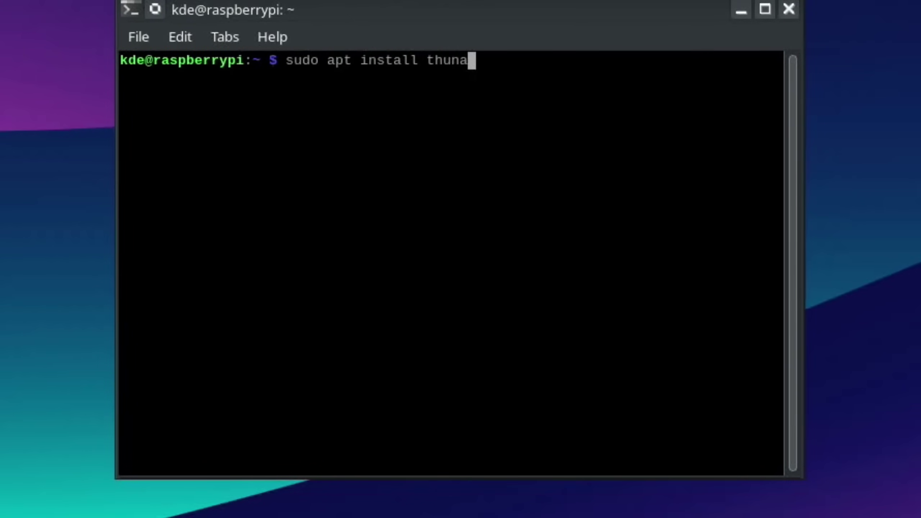
{"action": "type", "text": "r"}
{"action": "key", "text": "Return"}
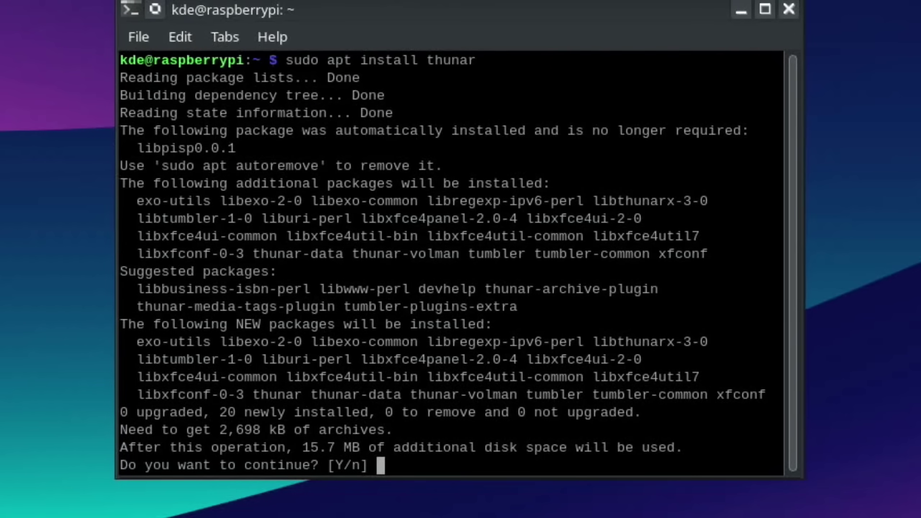
{"action": "type", "text": "y"}
{"action": "key", "text": "Return"}
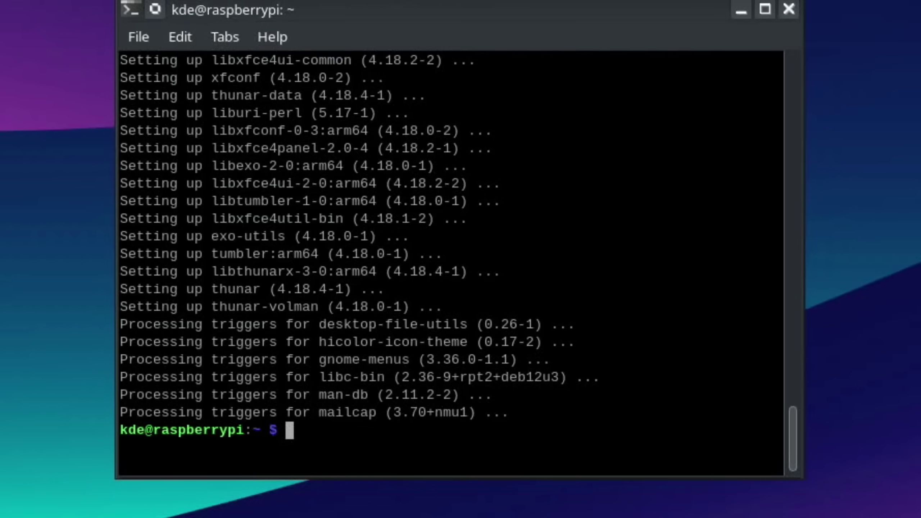
Step: Launch Thunar as root with 'sudo thunar', move its window aside, then close it
{"action": "type", "text": "sudo thu"}
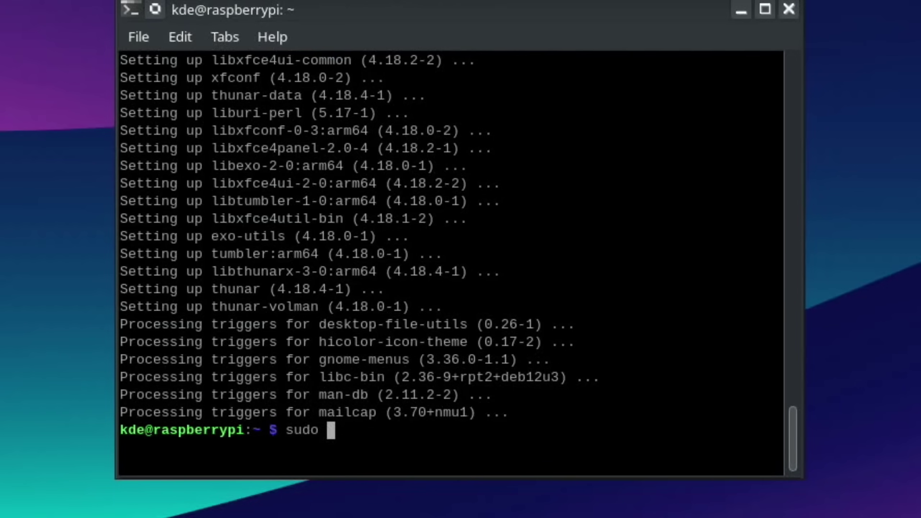
{"action": "type", "text": "nar"}
{"action": "key", "text": "Return"}
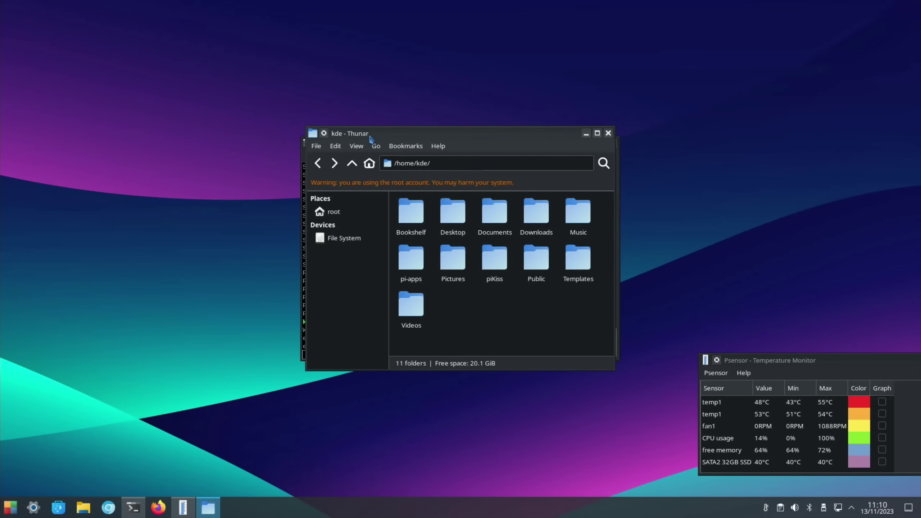
{"action": "left_click_drag", "start_coordinate": [370, 137], "coordinate": [190, 117]}
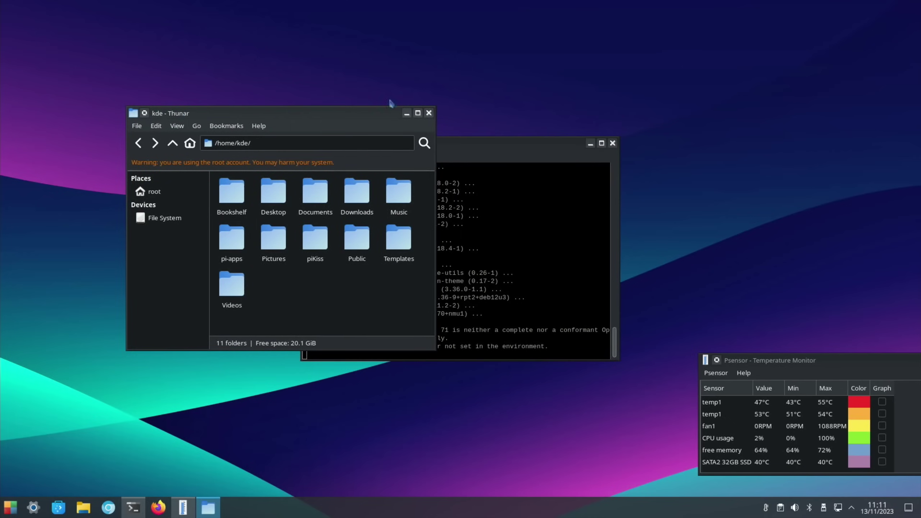
{"action": "left_click", "coordinate": [429, 114]}
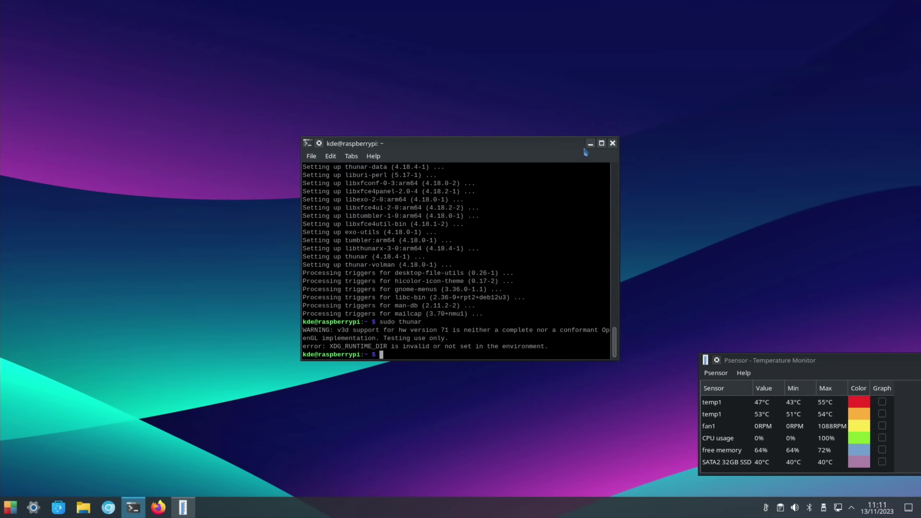
Step: Minimize the terminal and mount and open the SHARE drive from the Disks & Devices popup
{"action": "left_click", "coordinate": [613, 143]}
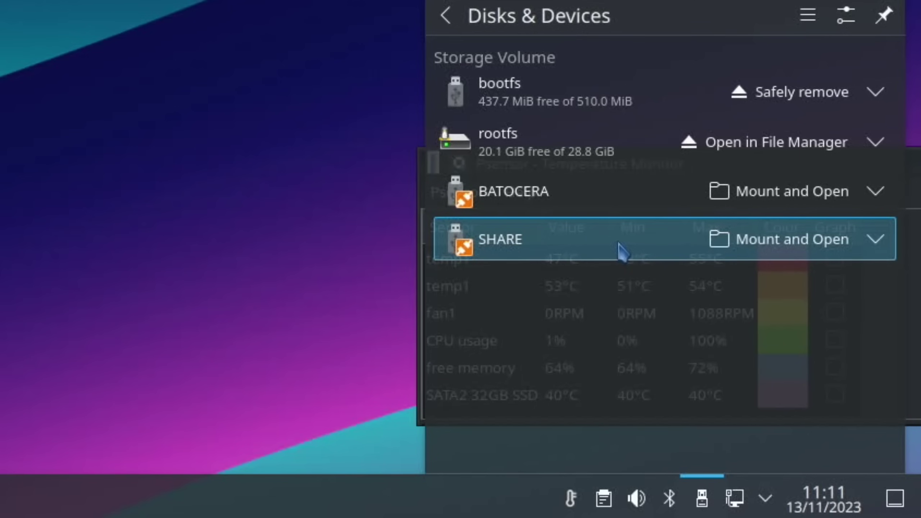
{"action": "left_click", "coordinate": [776, 243]}
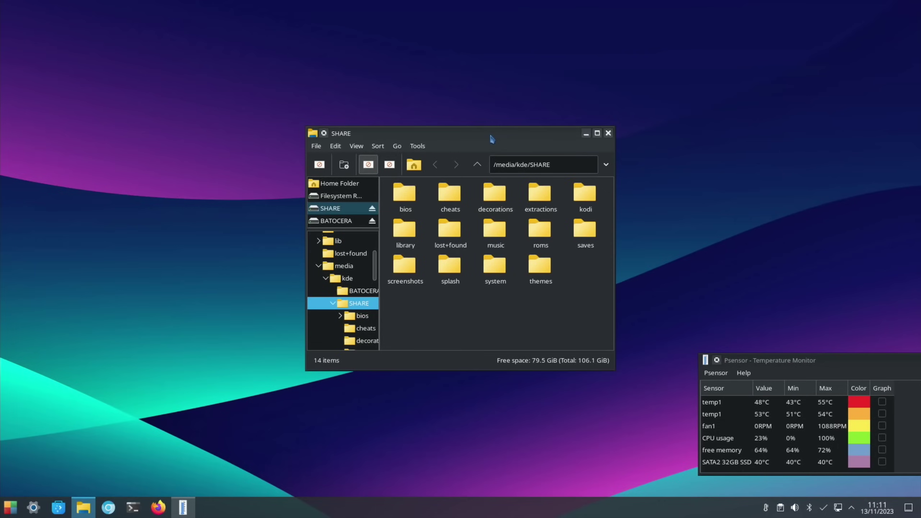
{"action": "left_click_drag", "start_coordinate": [492, 139], "coordinate": [611, 93]}
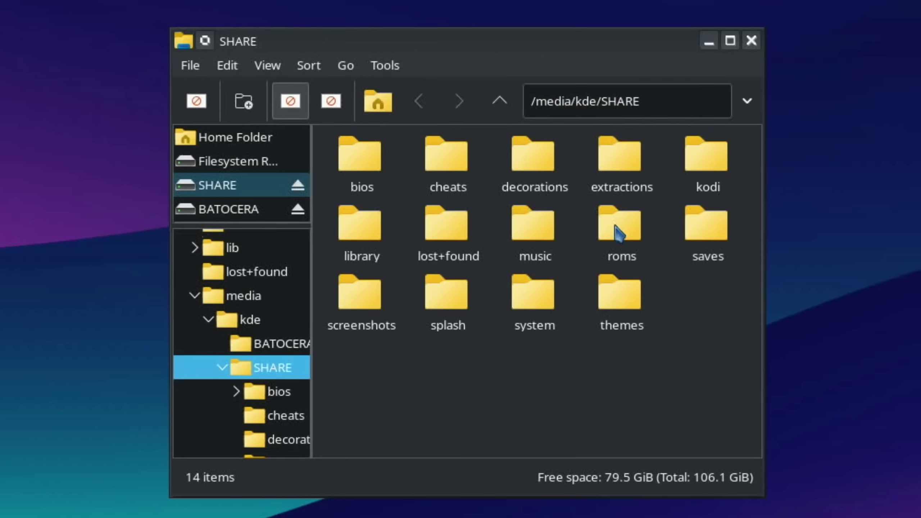
Step: Open SHARE's roms folder, then its gba folder containing SpaceTwins.gba
{"action": "double_click", "coordinate": [616, 228]}
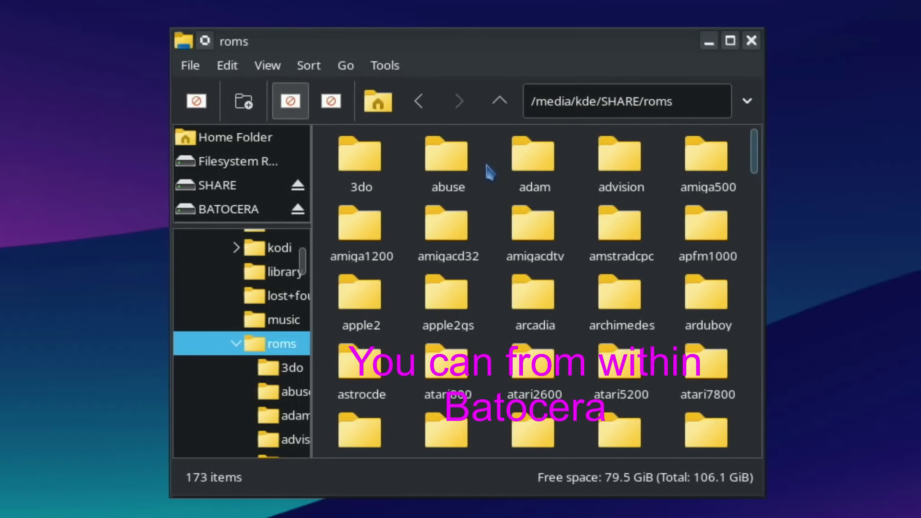
{"action": "scroll", "coordinate": [548, 337], "scroll_direction": "down", "scroll_amount": 2}
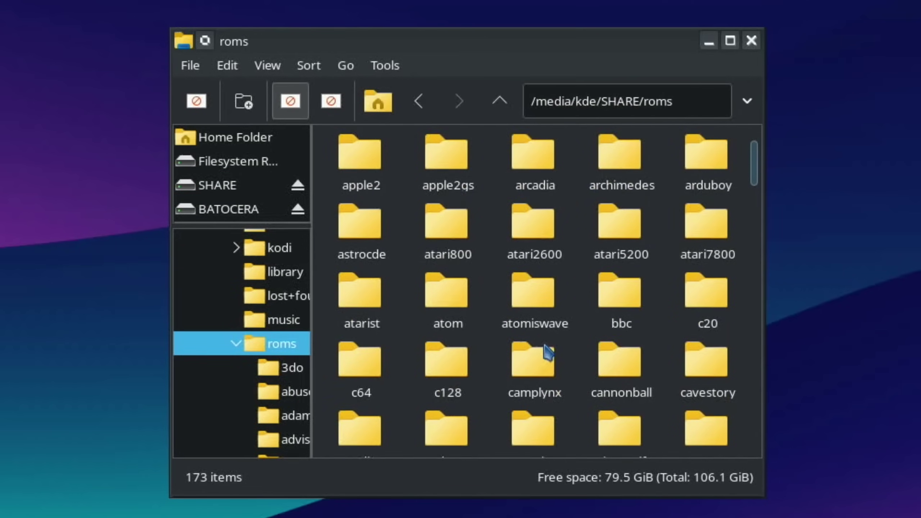
{"action": "scroll", "coordinate": [547, 352], "scroll_direction": "down", "scroll_amount": 3}
{"action": "scroll", "coordinate": [547, 351], "scroll_direction": "down", "scroll_amount": 4}
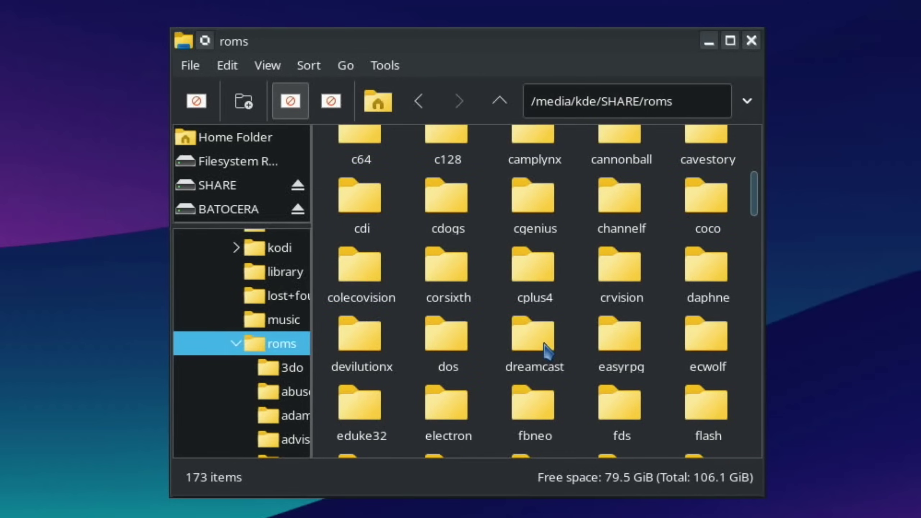
{"action": "double_click", "coordinate": [453, 402]}
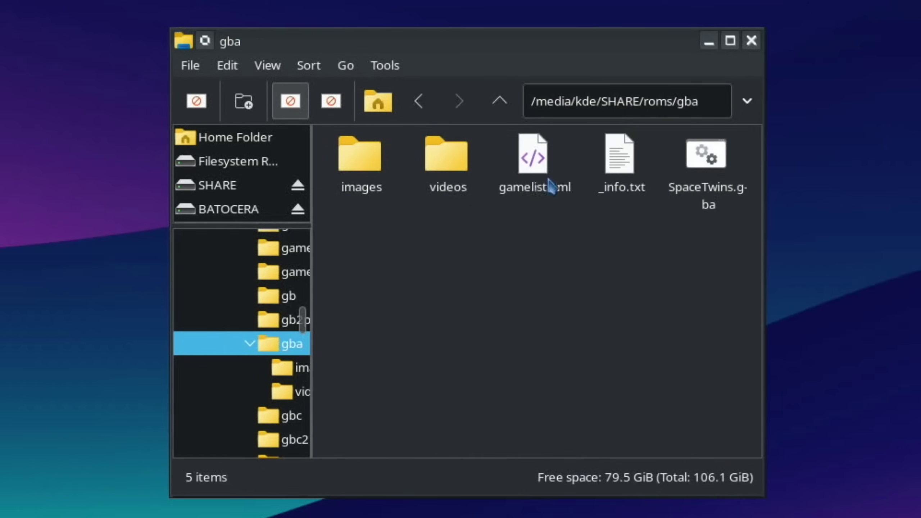
Step: Try renaming SpaceTwins.gba to SpaceTwin.gba and dismiss the permission error
{"action": "left_click", "coordinate": [686, 193]}
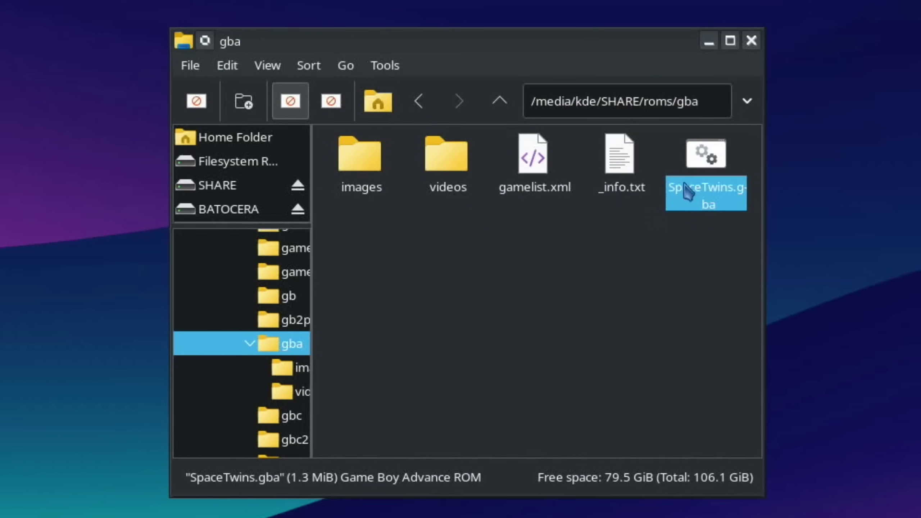
{"action": "key", "text": "F2"}
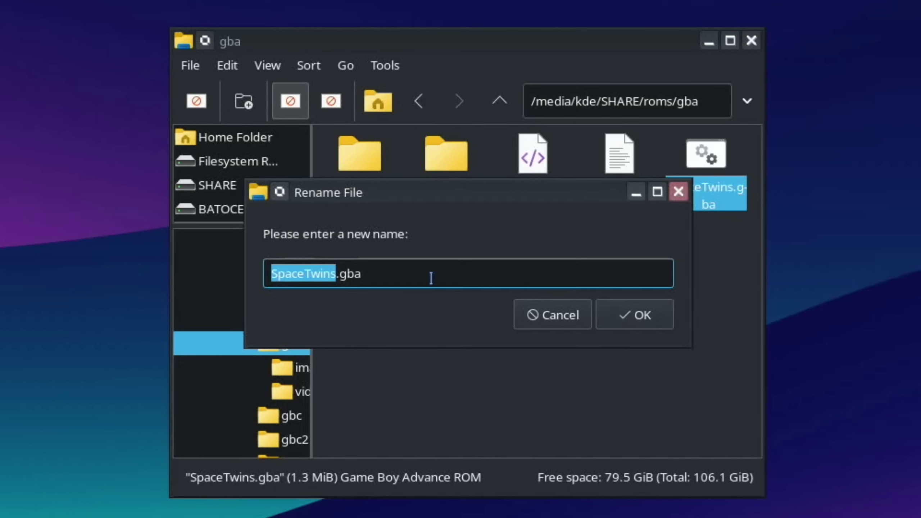
{"action": "key", "text": "Right"}
{"action": "key", "text": "BackSpace"}
{"action": "left_click", "coordinate": [617, 316]}
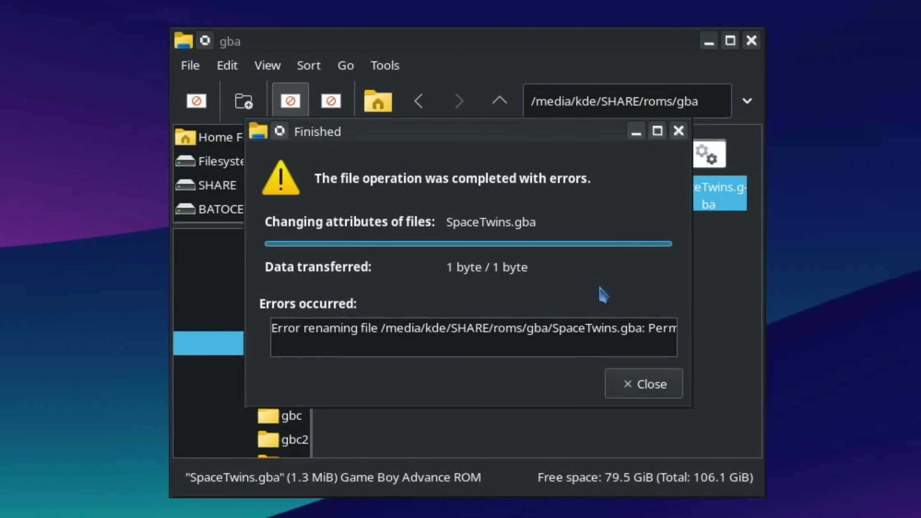
{"action": "scroll", "coordinate": [520, 338], "scroll_direction": "right", "scroll_amount": 3}
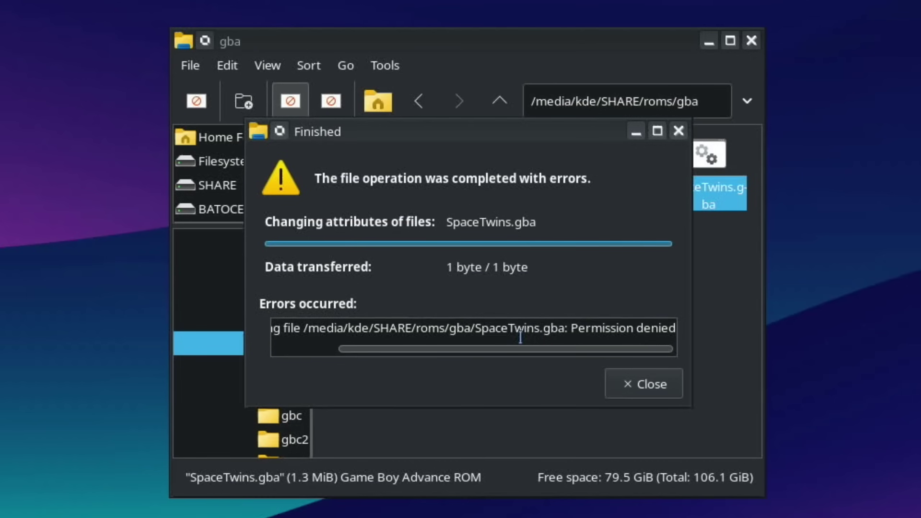
{"action": "left_click", "coordinate": [658, 394]}
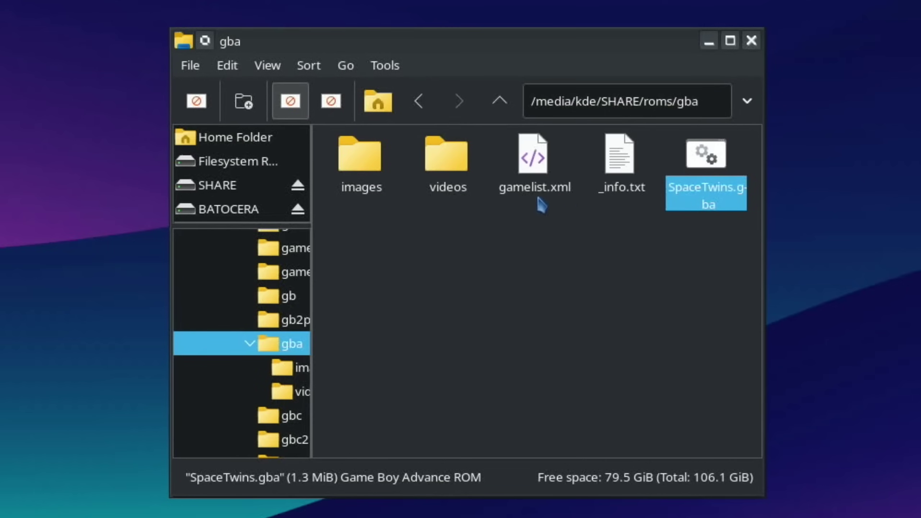
Step: Try copying SpaceTwins.gba into roms/adam, dismiss the copy error, and close PCManFM
{"action": "right_click", "coordinate": [695, 159]}
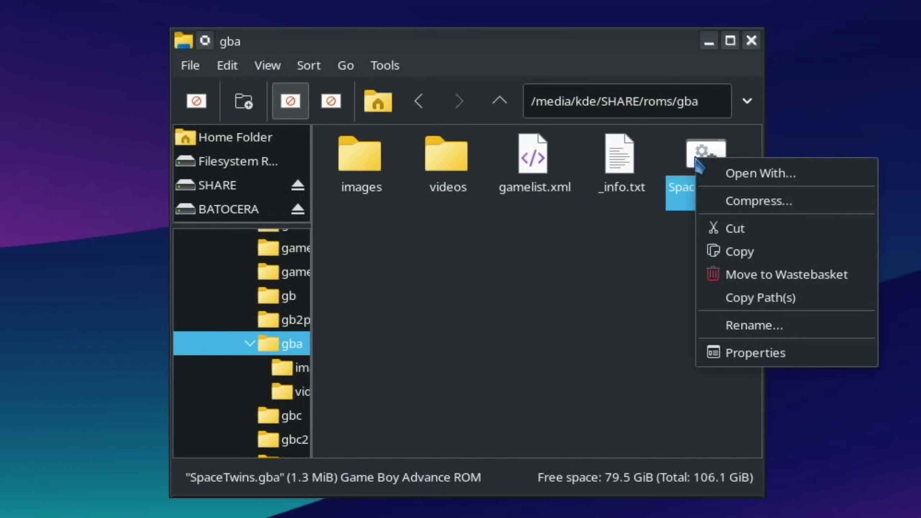
{"action": "left_click", "coordinate": [725, 251]}
{"action": "left_click", "coordinate": [500, 102]}
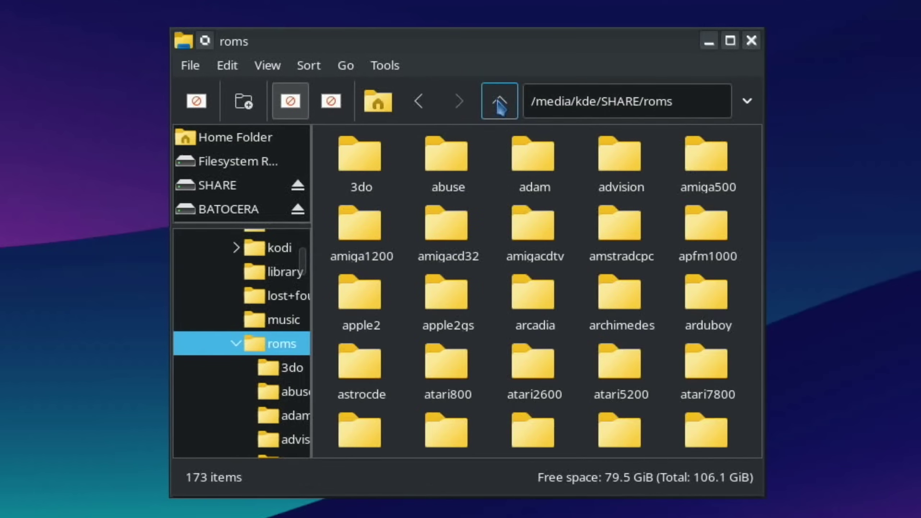
{"action": "double_click", "coordinate": [530, 156]}
{"action": "right_click", "coordinate": [431, 261]}
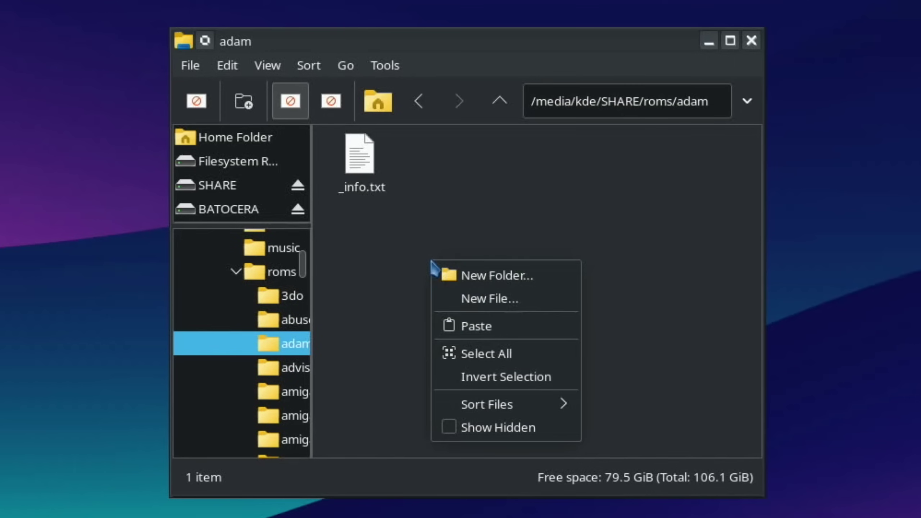
{"action": "left_click", "coordinate": [471, 325]}
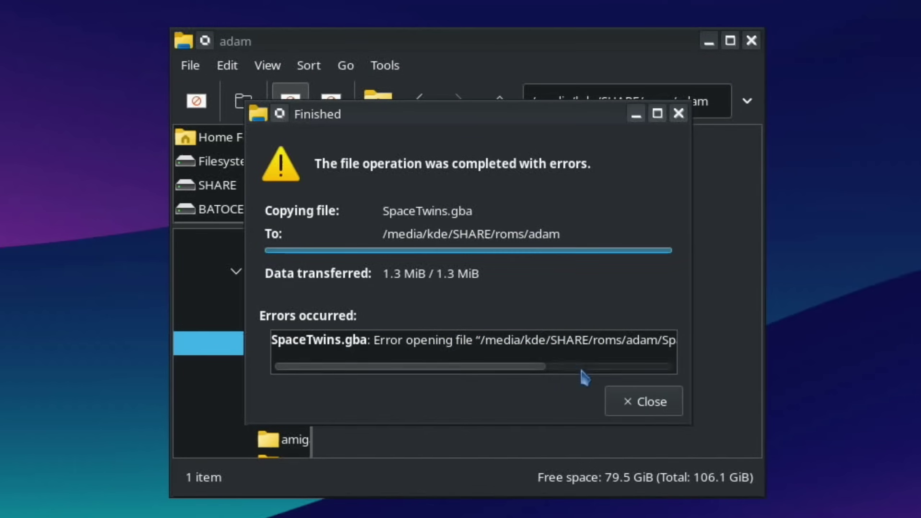
{"action": "left_click", "coordinate": [629, 400]}
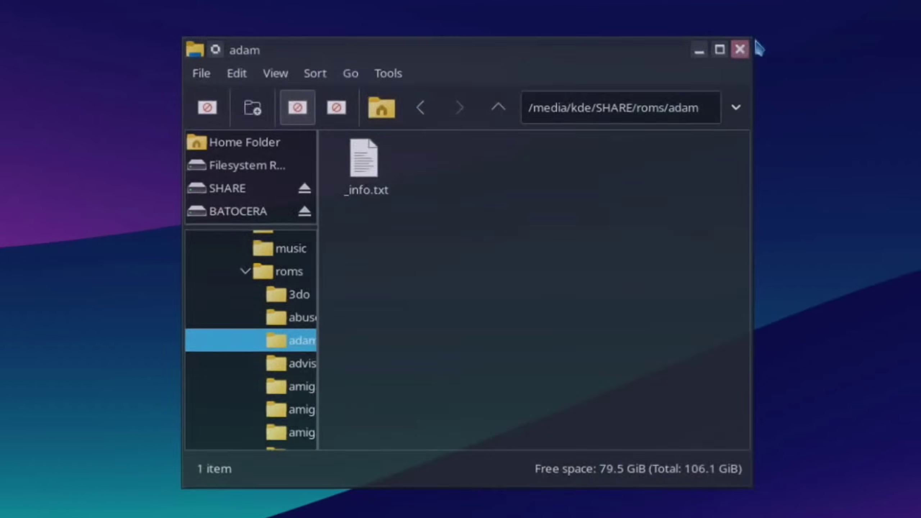
{"action": "left_click", "coordinate": [740, 48]}
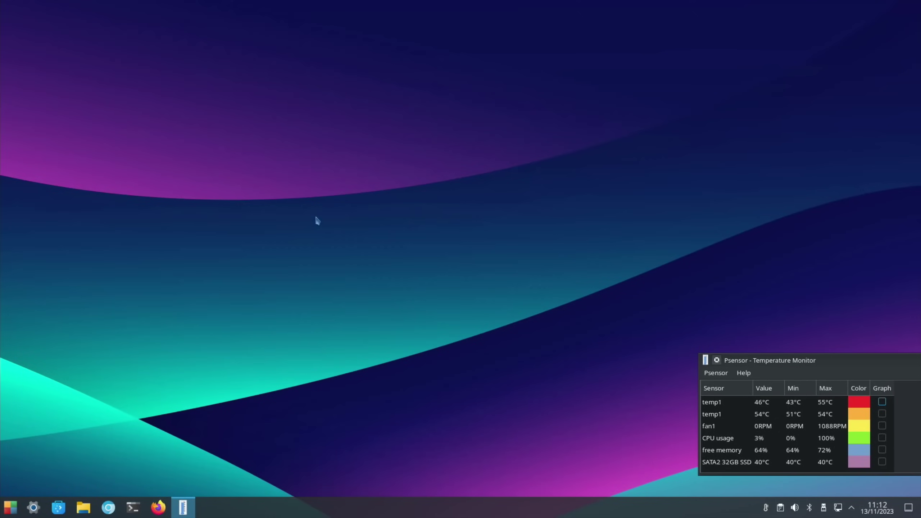
Step: Launch Thunar as root with 'sudo thunar' and open SHARE's roms/gba folder
{"action": "key", "text": "ctrl+alt+t"}
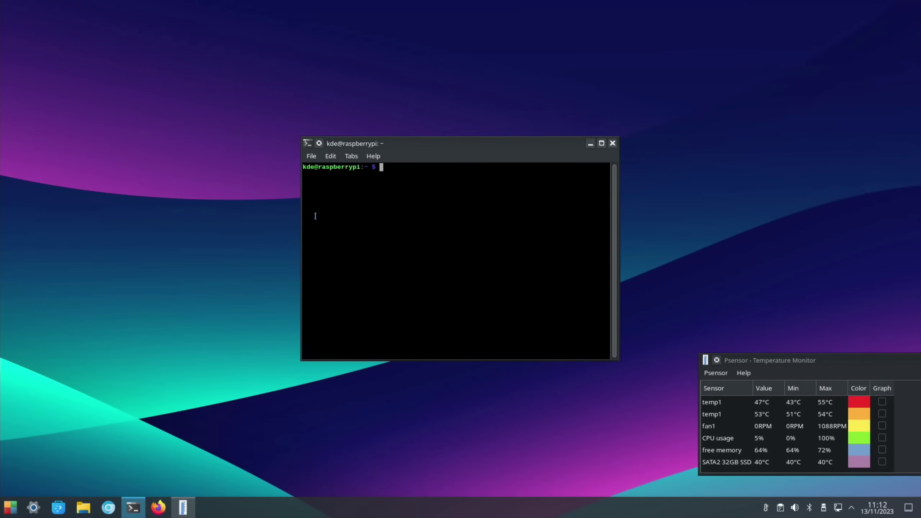
{"action": "type", "text": "sudo thunar"}
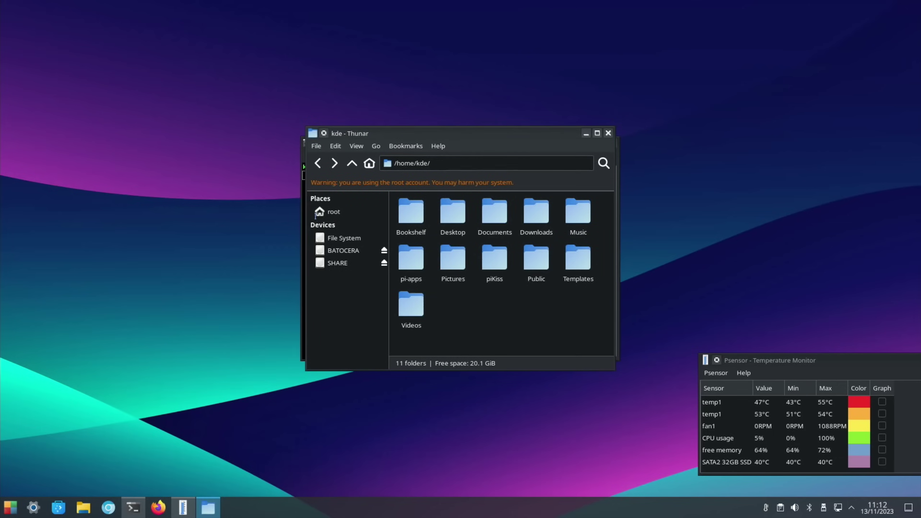
{"action": "left_click", "coordinate": [324, 263]}
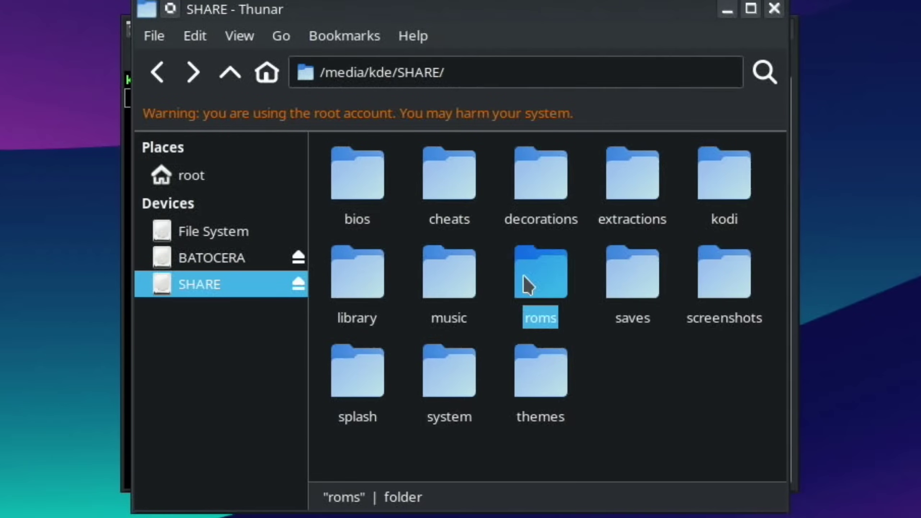
{"action": "double_click", "coordinate": [494, 261]}
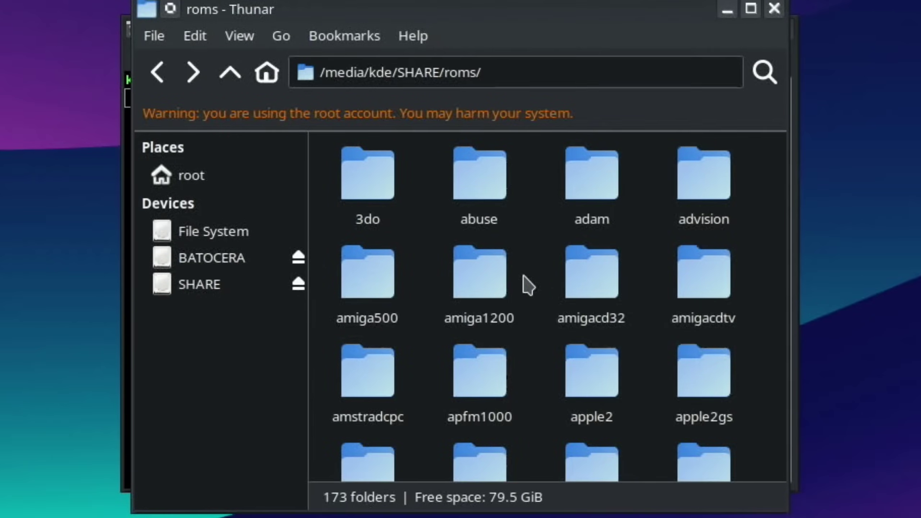
{"action": "scroll", "coordinate": [528, 287], "scroll_direction": "down", "scroll_amount": 15}
{"action": "double_click", "coordinate": [488, 367]}
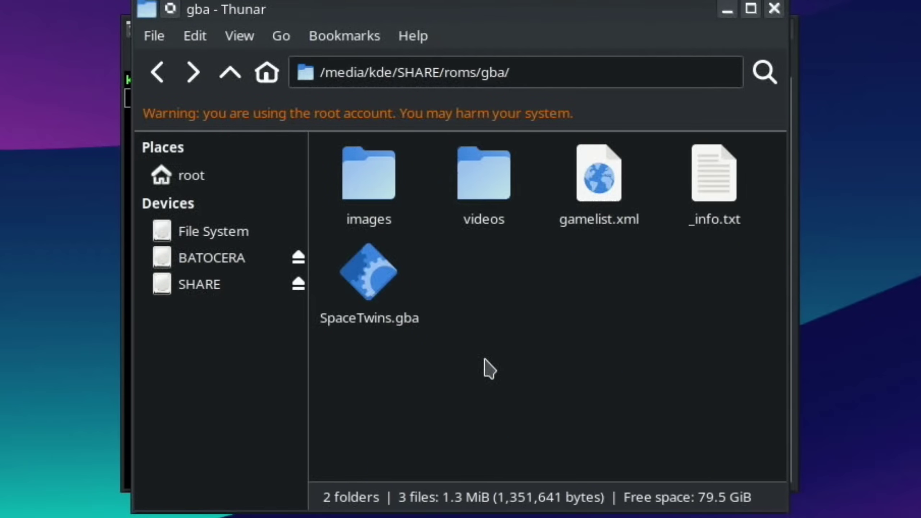
Step: Rename SpaceTwins.gba to SpaceTwin.gba by deleting the trailing 's'
{"action": "left_click", "coordinate": [382, 318]}
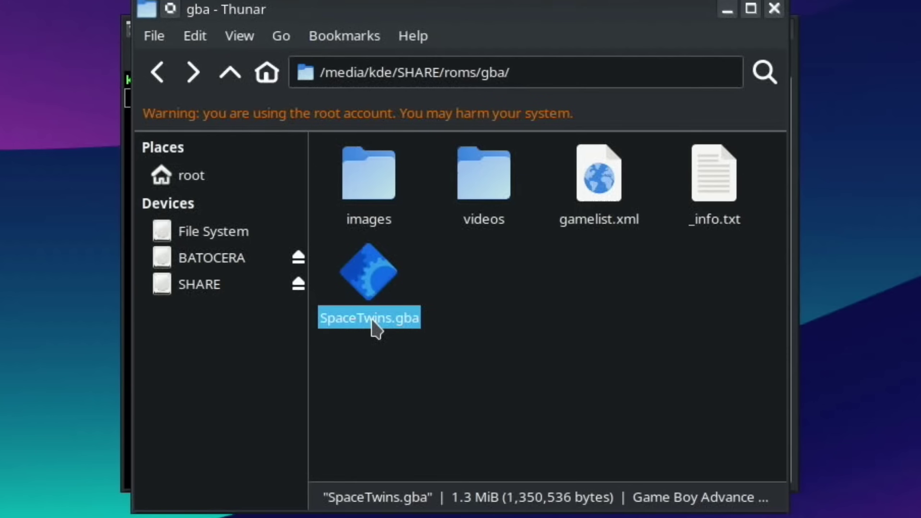
{"action": "right_click", "coordinate": [372, 320]}
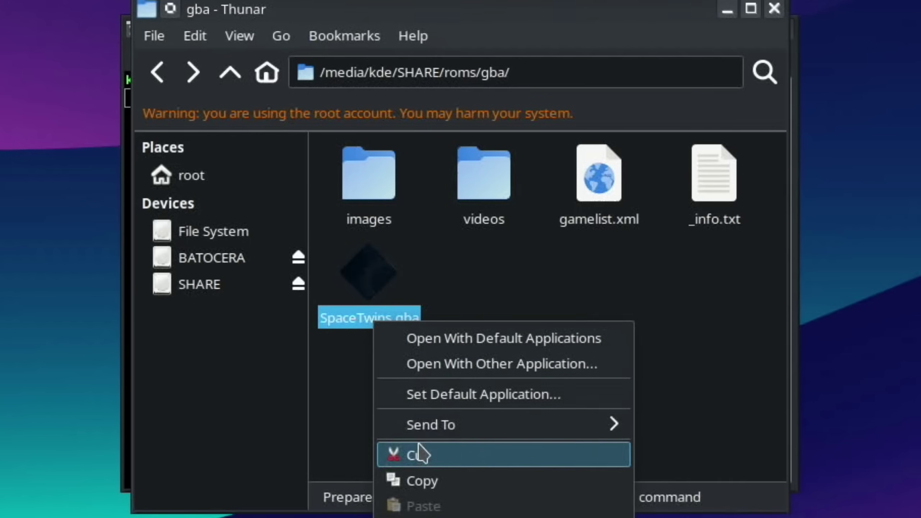
{"action": "left_click", "coordinate": [424, 515]}
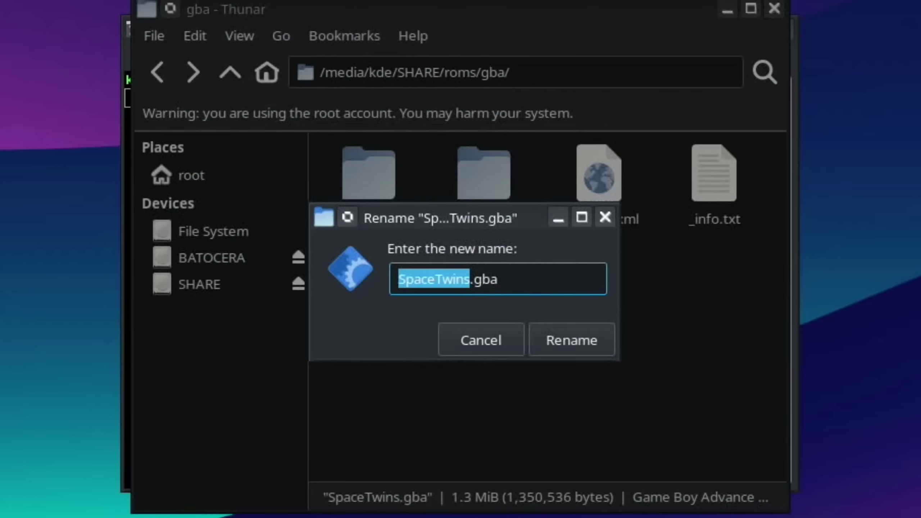
{"action": "key", "text": "Right"}
{"action": "key", "text": "BackSpace"}
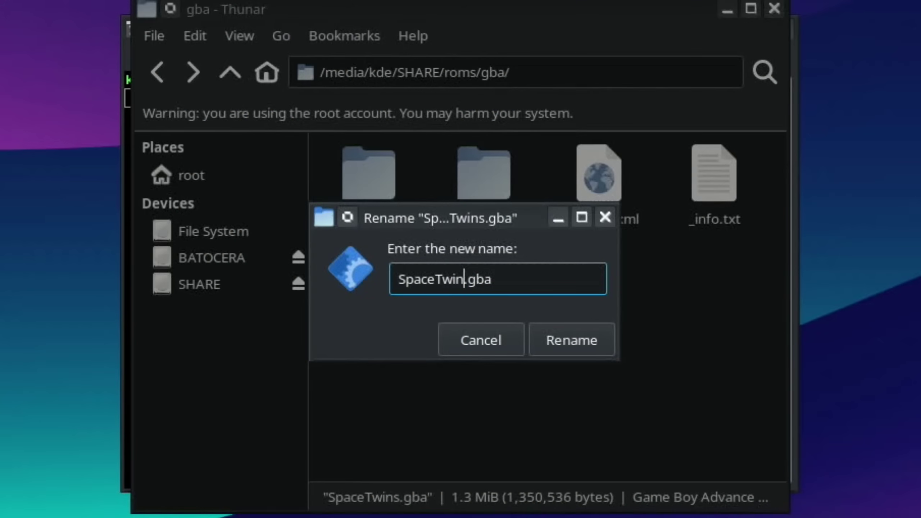
{"action": "left_click", "coordinate": [584, 344]}
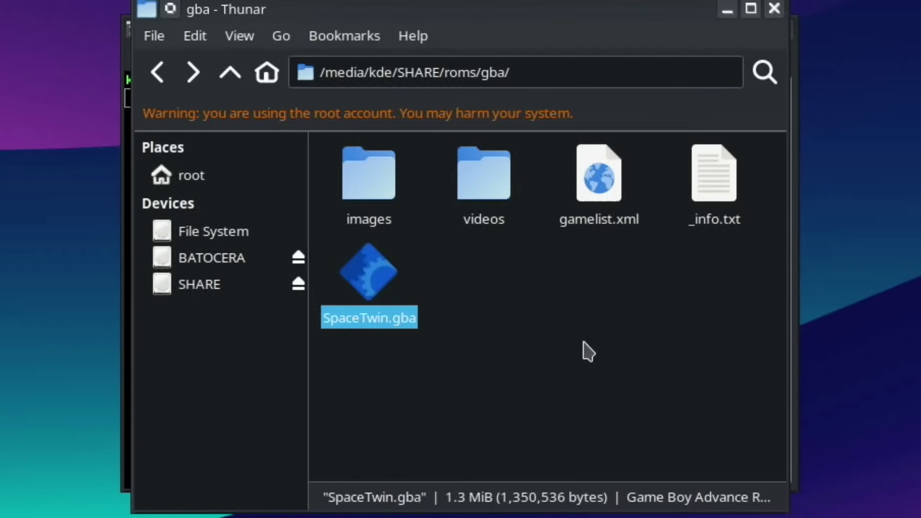
Step: Copy SpaceTwin.gba from gba and paste it into the roms/adam folder, then move Thunar aside
{"action": "right_click", "coordinate": [379, 273]}
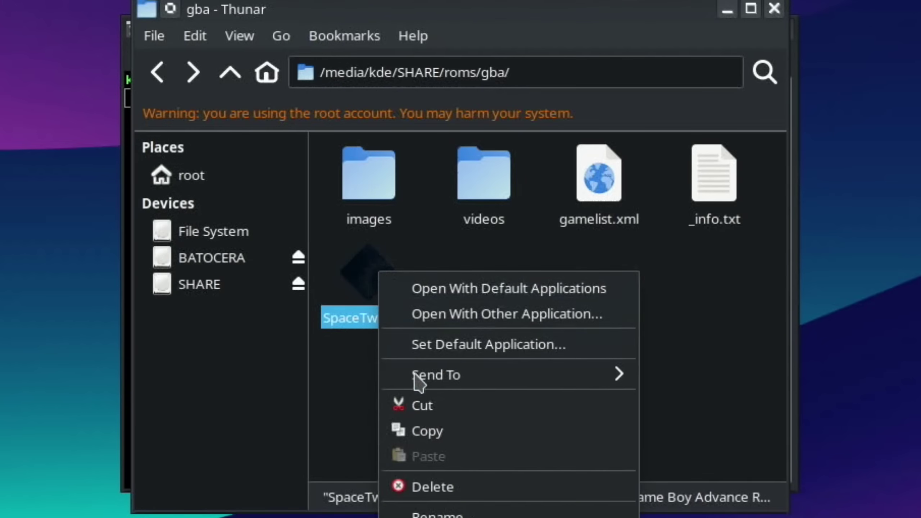
{"action": "left_click", "coordinate": [423, 431]}
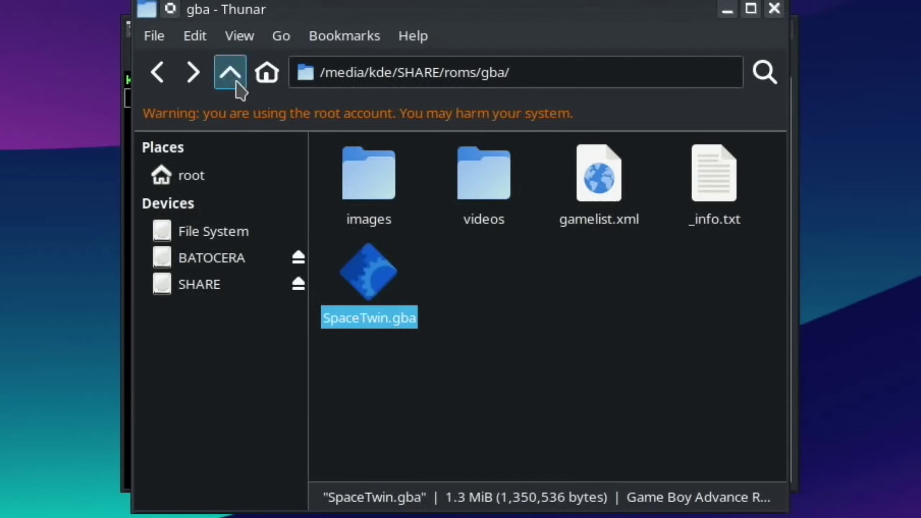
{"action": "left_click", "coordinate": [237, 83]}
{"action": "scroll", "coordinate": [519, 363], "scroll_direction": "up", "scroll_amount": 15}
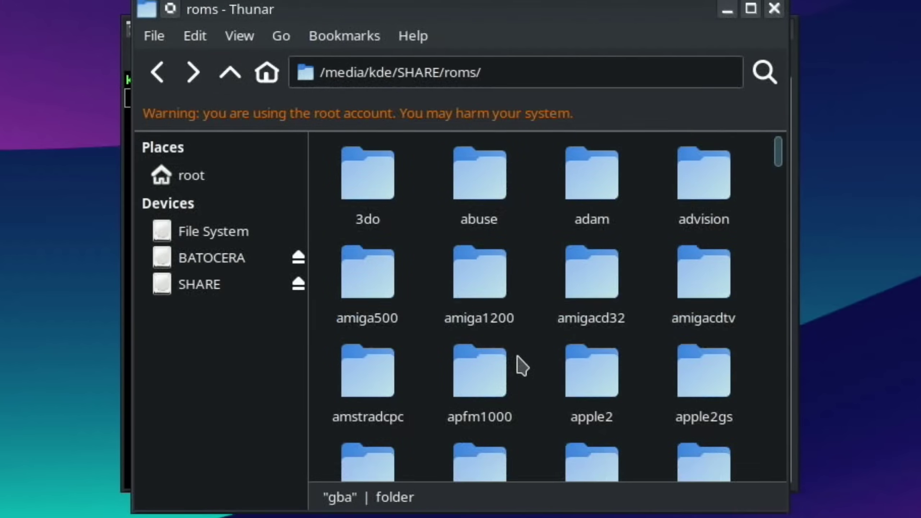
{"action": "double_click", "coordinate": [591, 181]}
{"action": "right_click", "coordinate": [396, 270]}
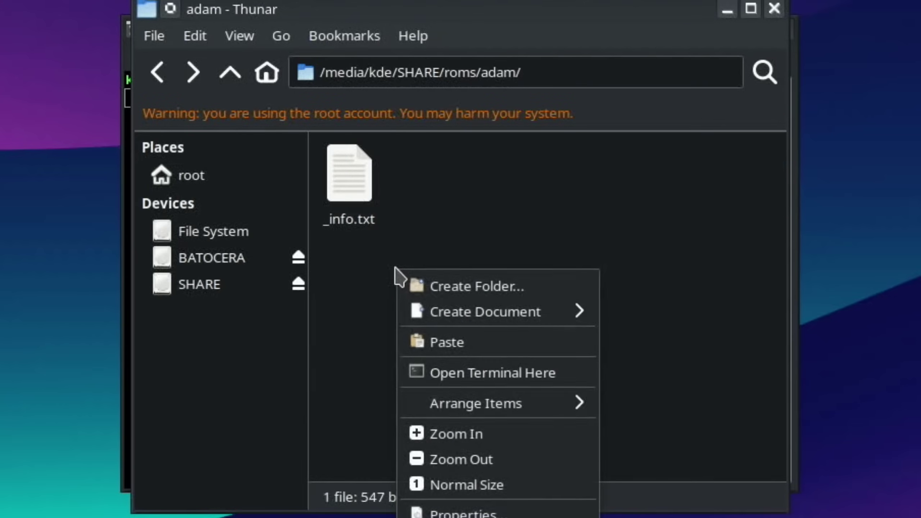
{"action": "left_click", "coordinate": [450, 343]}
{"action": "left_click", "coordinate": [543, 339]}
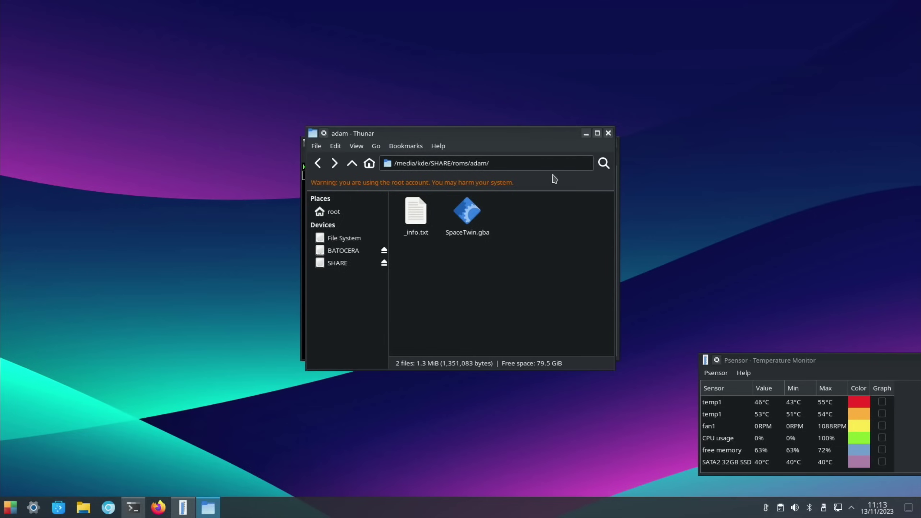
{"action": "left_click_drag", "start_coordinate": [546, 153], "coordinate": [497, 226]}
Step: Close root Thunar and the terminal, then open the file manager and its places list
{"action": "left_click", "coordinate": [558, 207]}
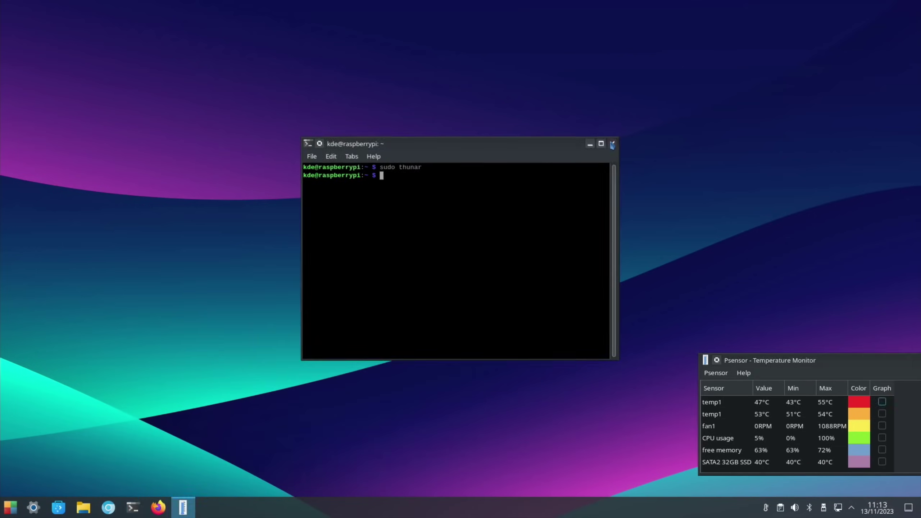
{"action": "left_click", "coordinate": [612, 143]}
{"action": "left_click", "coordinate": [83, 507]}
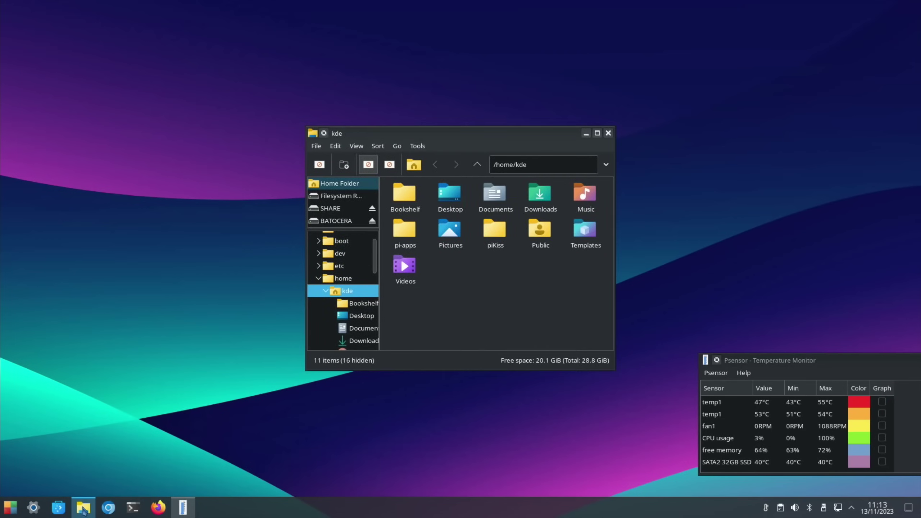
{"action": "left_click", "coordinate": [397, 146]}
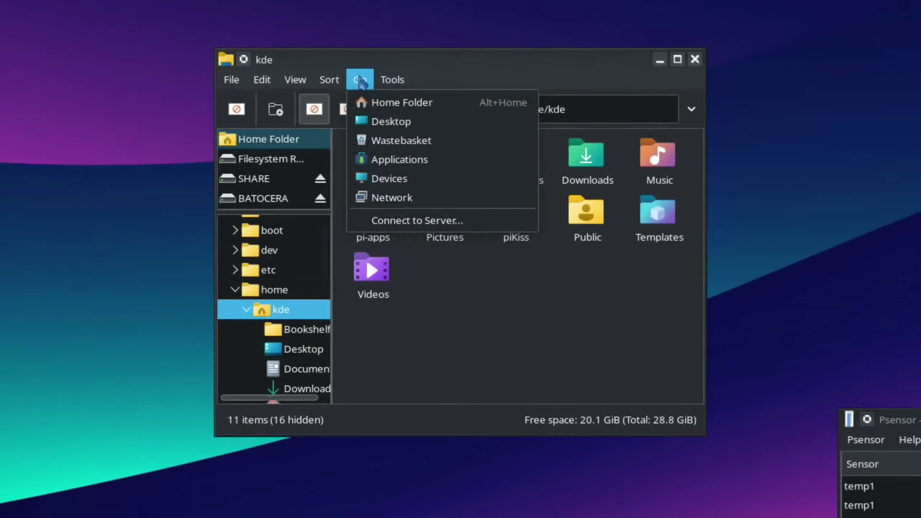
{"action": "left_click", "coordinate": [394, 199]}
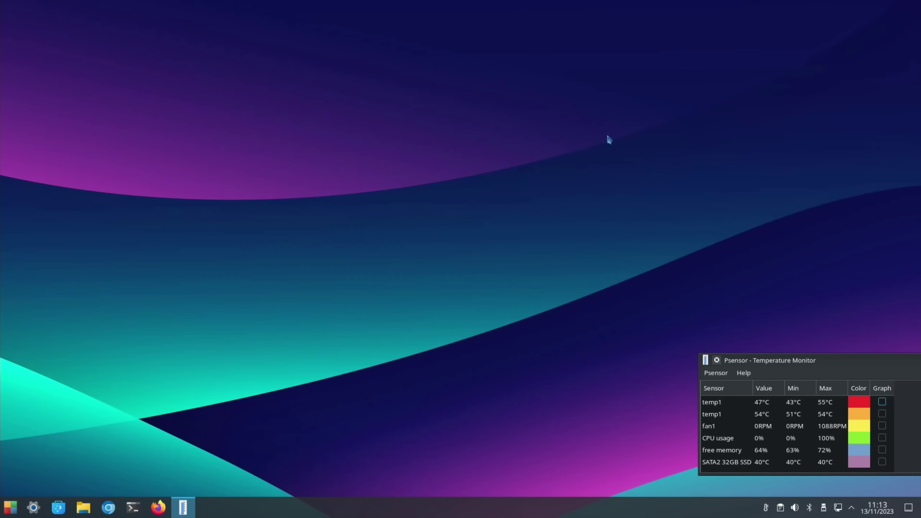
Step: Reopen the file manager at home, open Documents and select the kde text file
{"action": "left_click", "coordinate": [83, 508]}
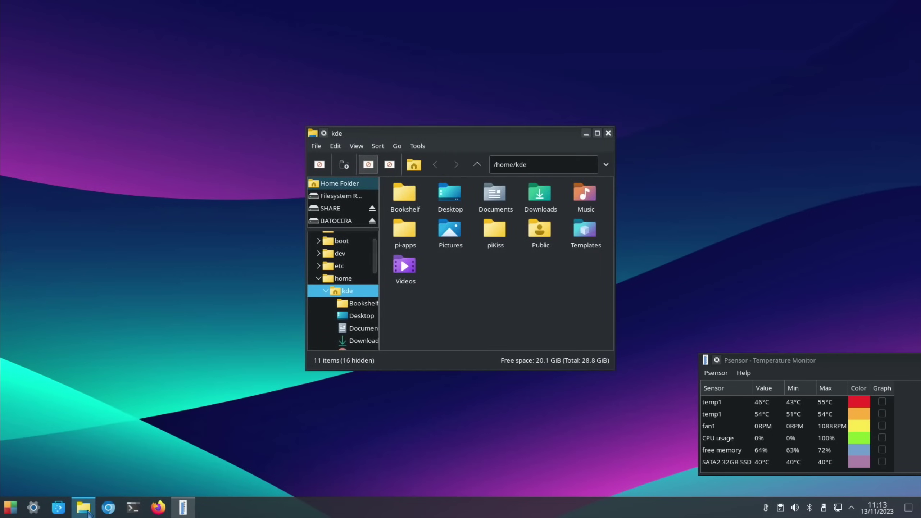
{"action": "left_click", "coordinate": [498, 195]}
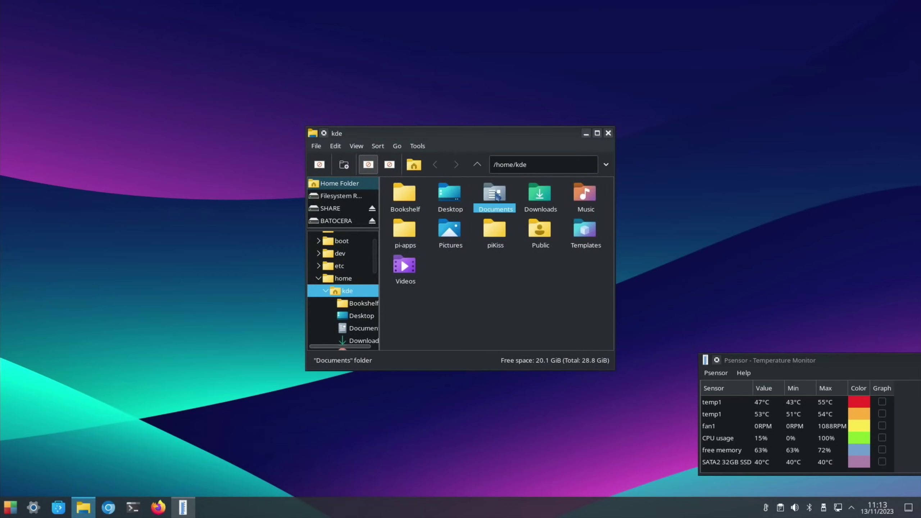
{"action": "double_click", "coordinate": [498, 196]}
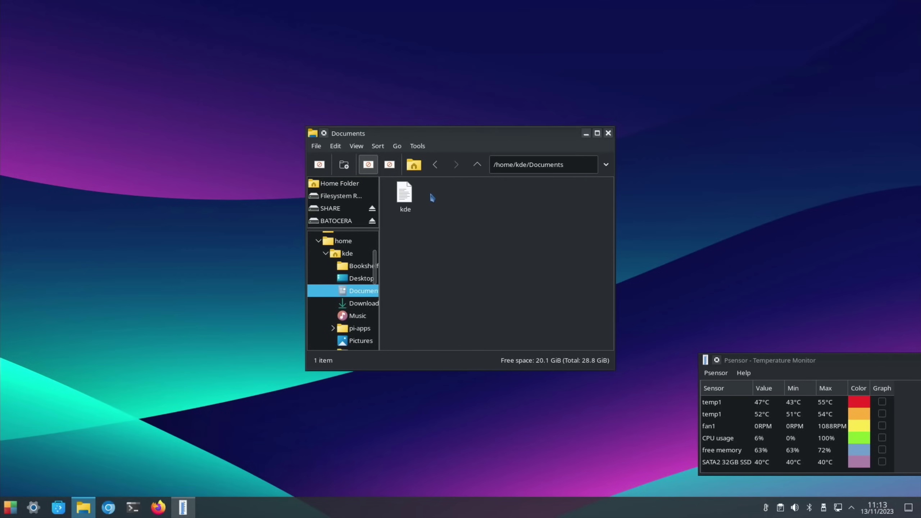
{"action": "left_click", "coordinate": [410, 197]}
Step: Open the kde notes in a maximized Geany and copy the line-15 sysbench --threads=4 --time=120 command
{"action": "double_click", "coordinate": [410, 197]}
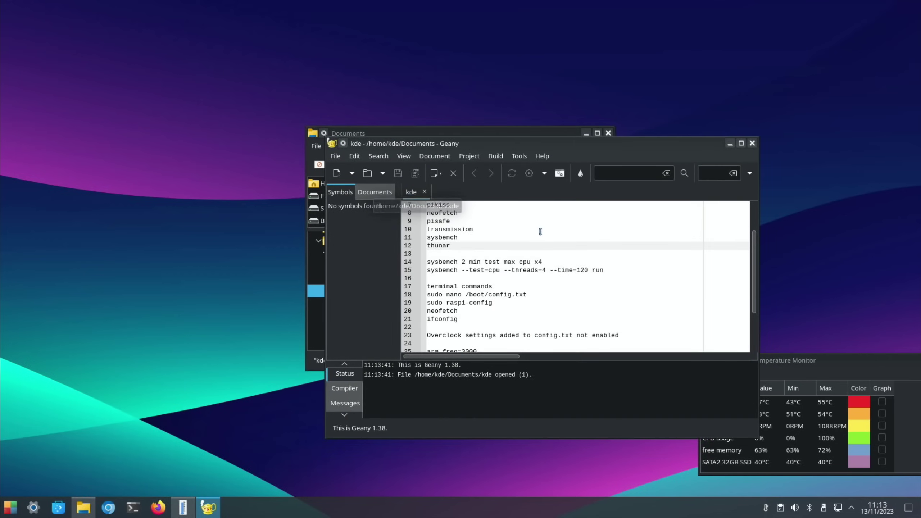
{"action": "left_click", "coordinate": [741, 143]}
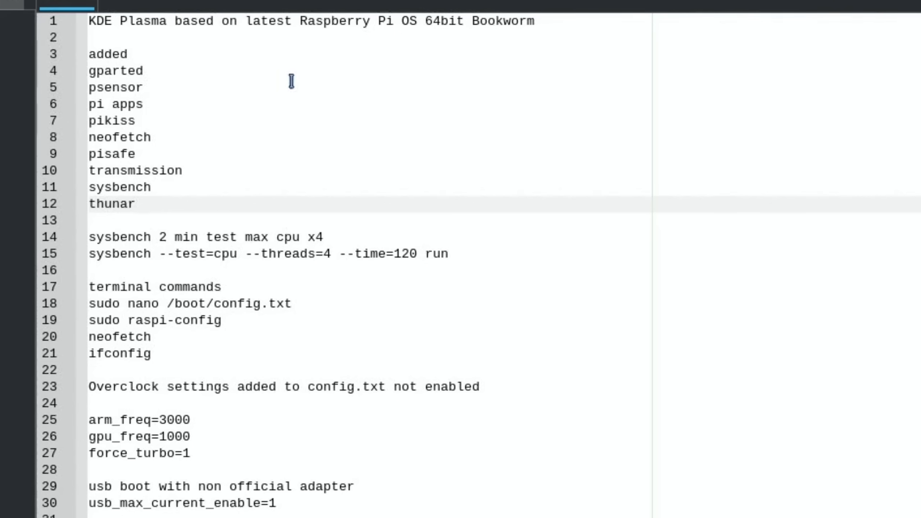
{"action": "left_click", "coordinate": [144, 206]}
{"action": "left_click_drag", "start_coordinate": [449, 254], "coordinate": [90, 258]}
{"action": "right_click", "coordinate": [112, 268]}
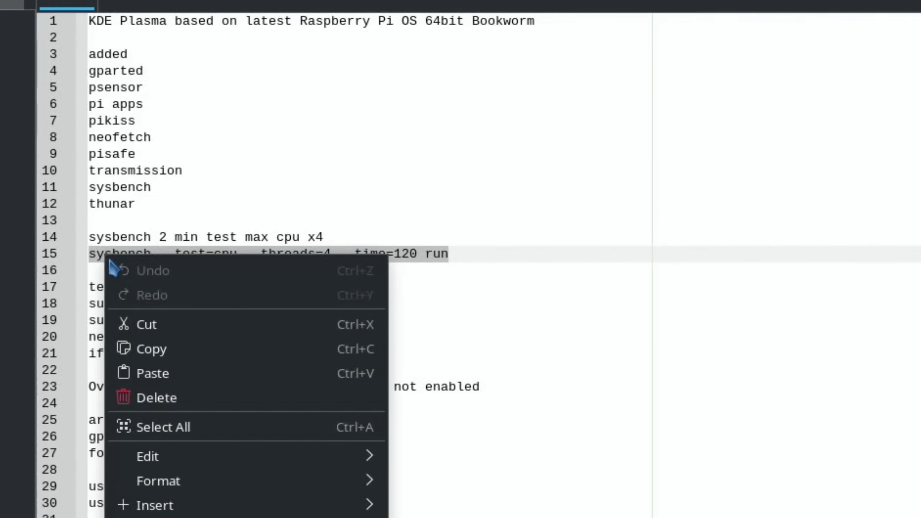
{"action": "left_click", "coordinate": [138, 349]}
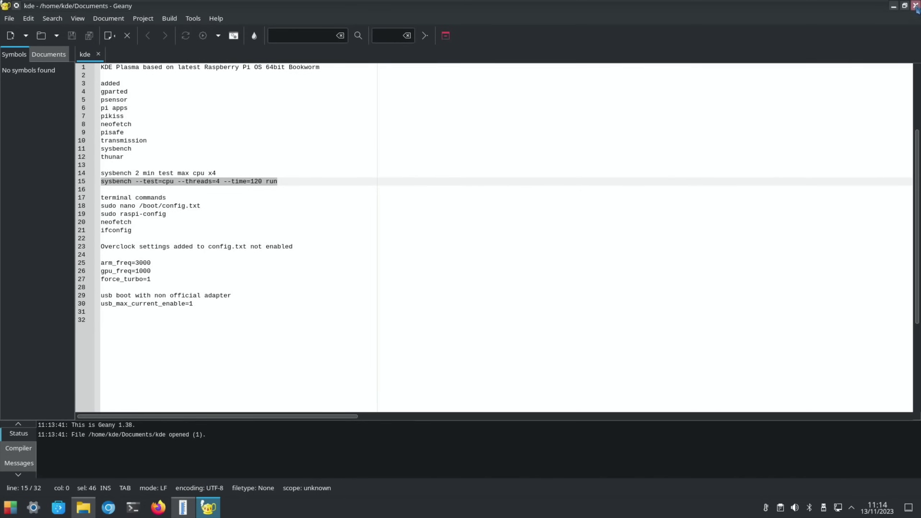
Step: Close Geany and the file manager, launch htop from the launcher, and move it upper right
{"action": "left_click", "coordinate": [916, 7]}
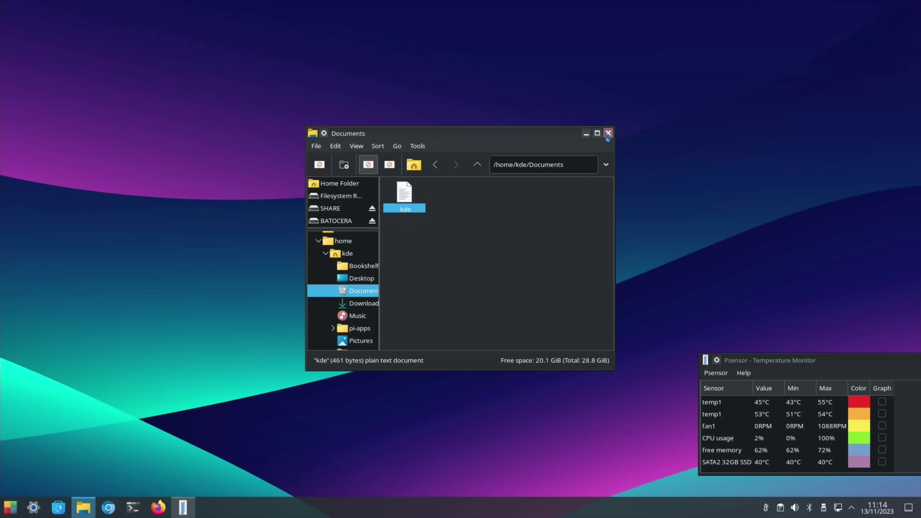
{"action": "left_click", "coordinate": [608, 133]}
{"action": "key", "text": "super"}
{"action": "type", "text": "htop"}
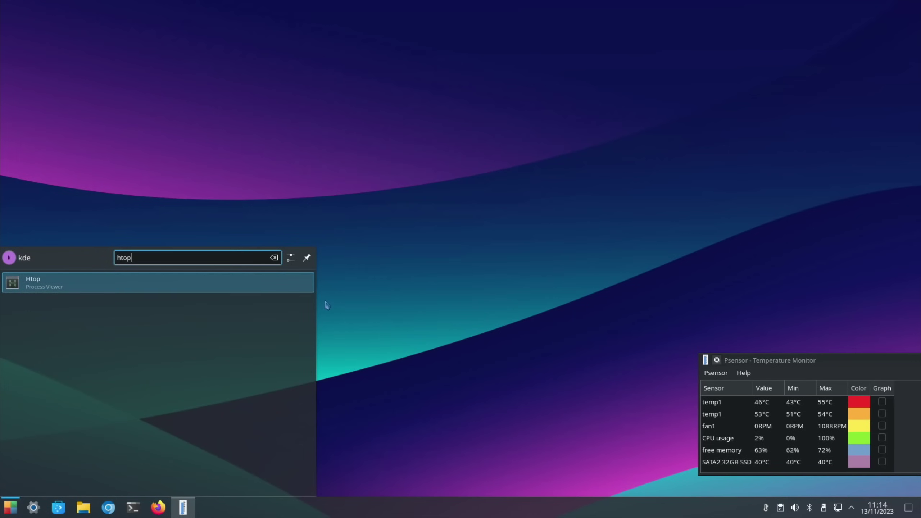
{"action": "key", "text": "Return"}
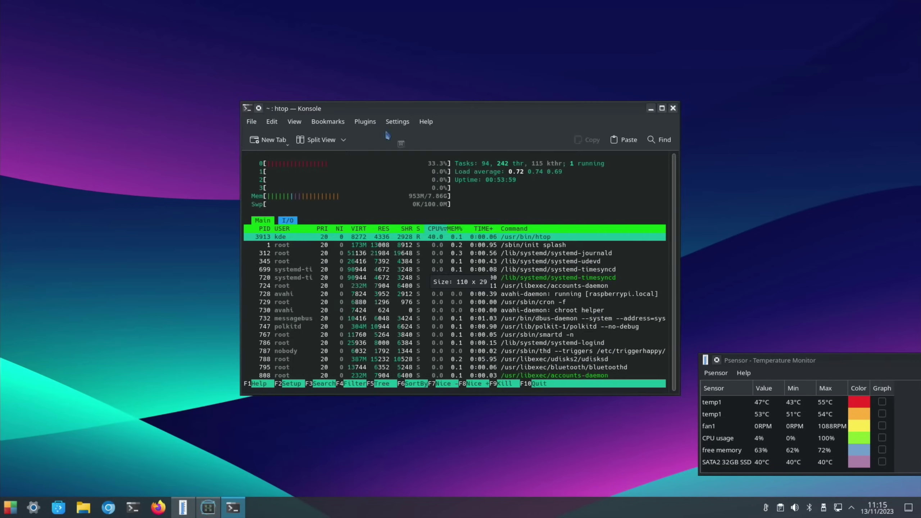
{"action": "left_click_drag", "start_coordinate": [391, 108], "coordinate": [656, 50]}
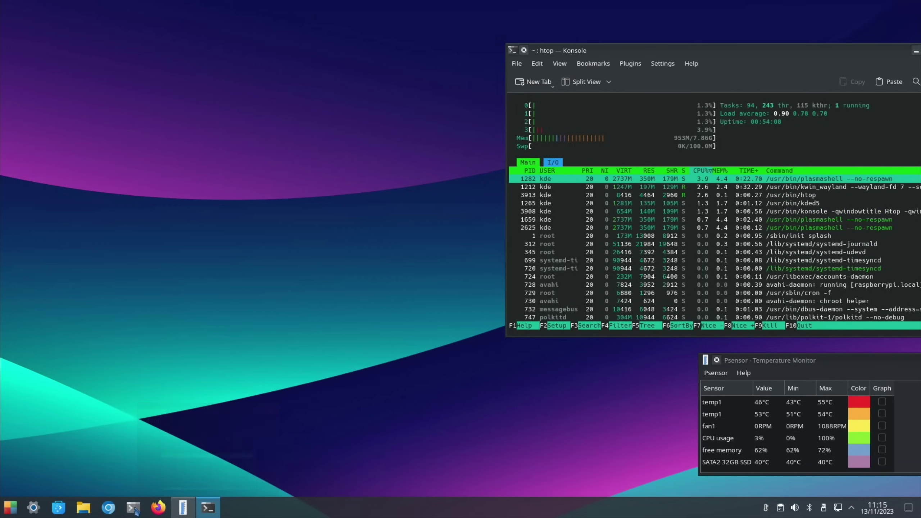
{"action": "left_click", "coordinate": [134, 508]}
Step: Paste the sysbench command into LXTerminal and run the 120-second, 4-thread CPU test
{"action": "right_click", "coordinate": [381, 243]}
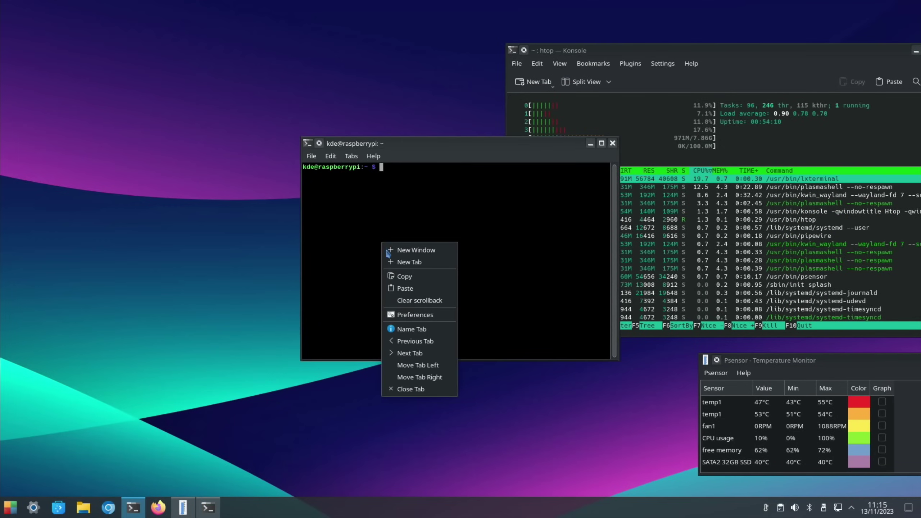
{"action": "left_click", "coordinate": [404, 289]}
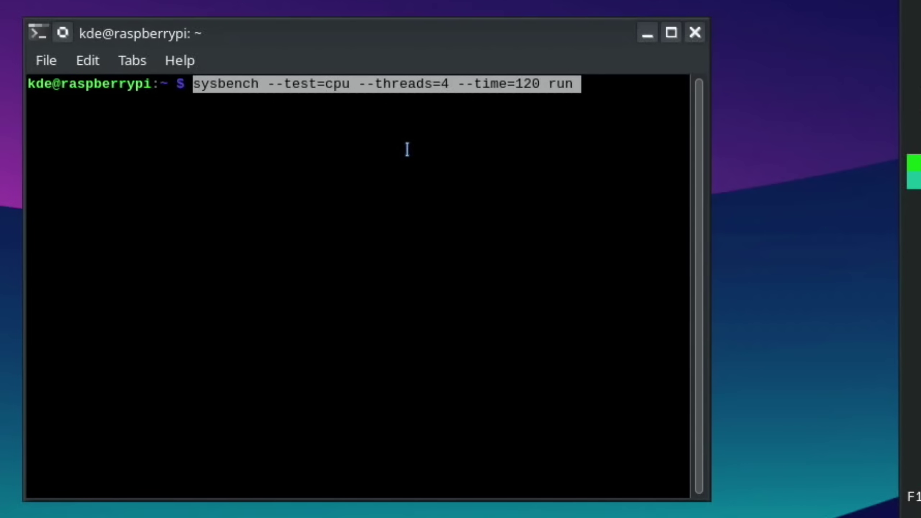
{"action": "key", "text": "Return"}
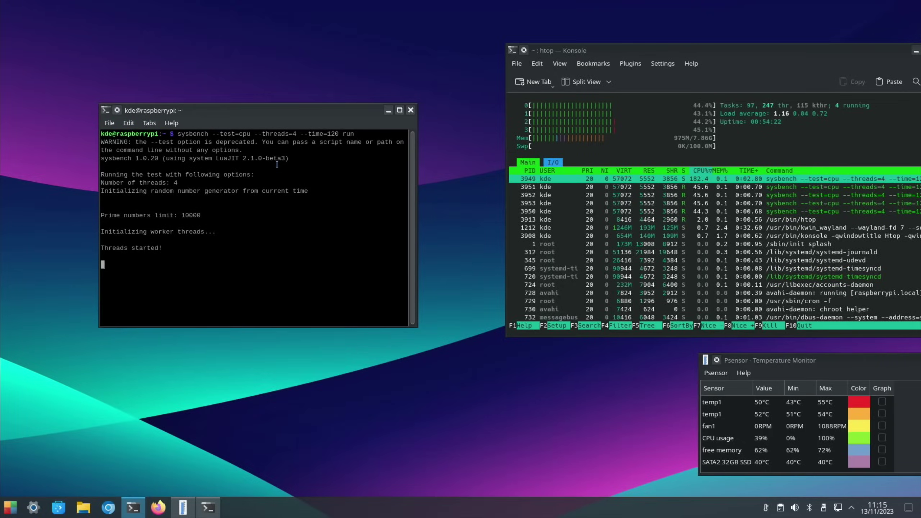